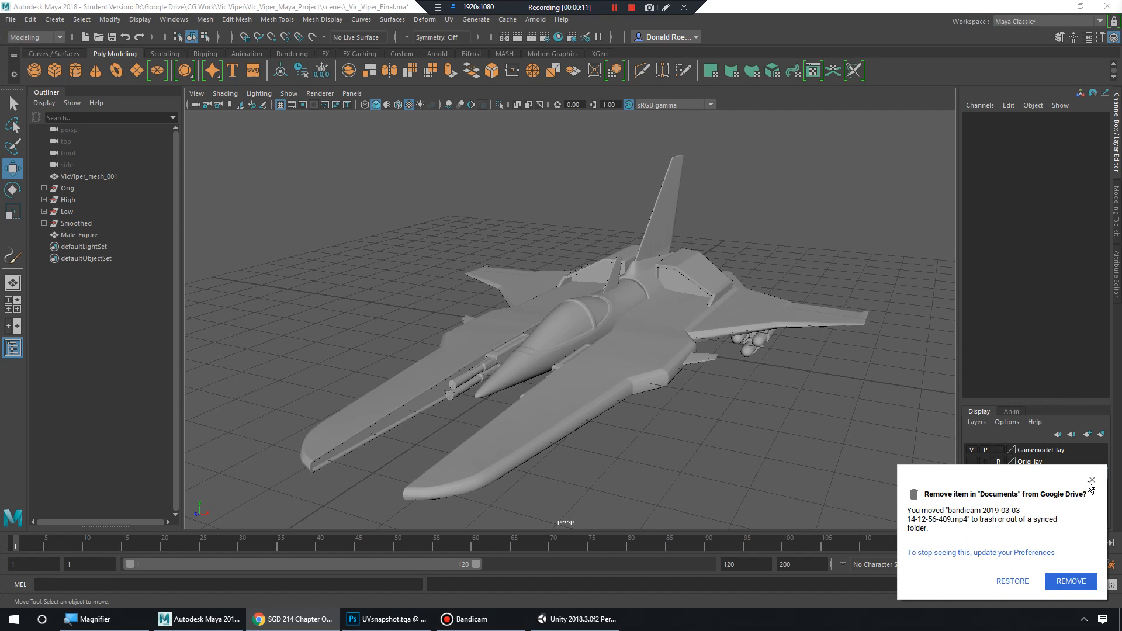
Dismiss the Google Drive notification and display the UV layout of VicViper_mesh_001 in the UV Editor.
click(1090, 481)
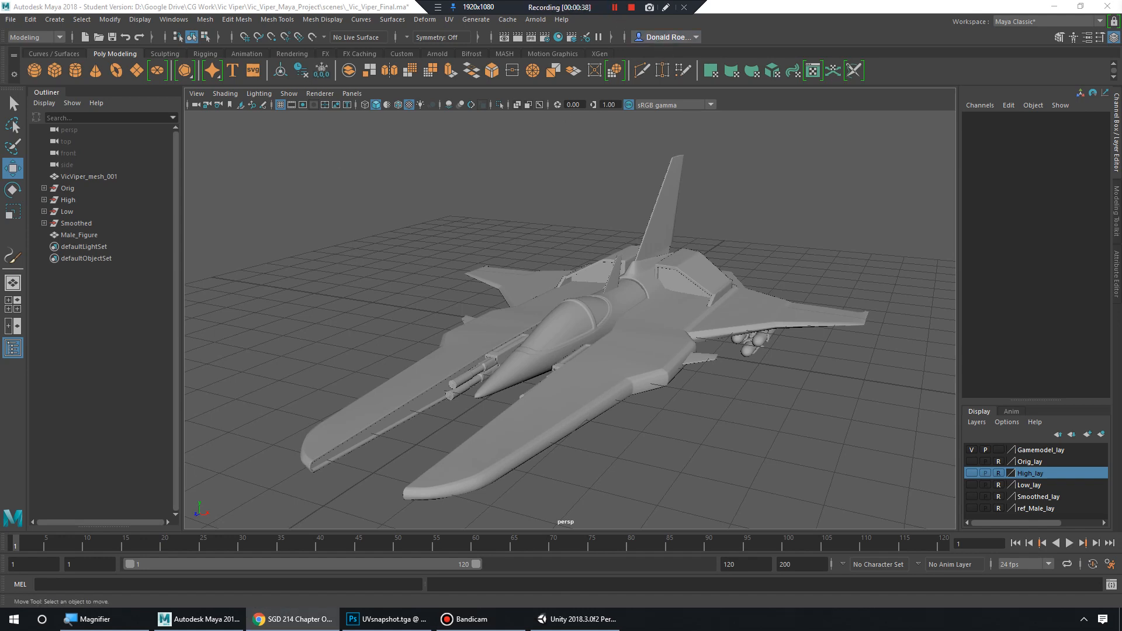
click(174, 19)
mouse_move(221, 72)
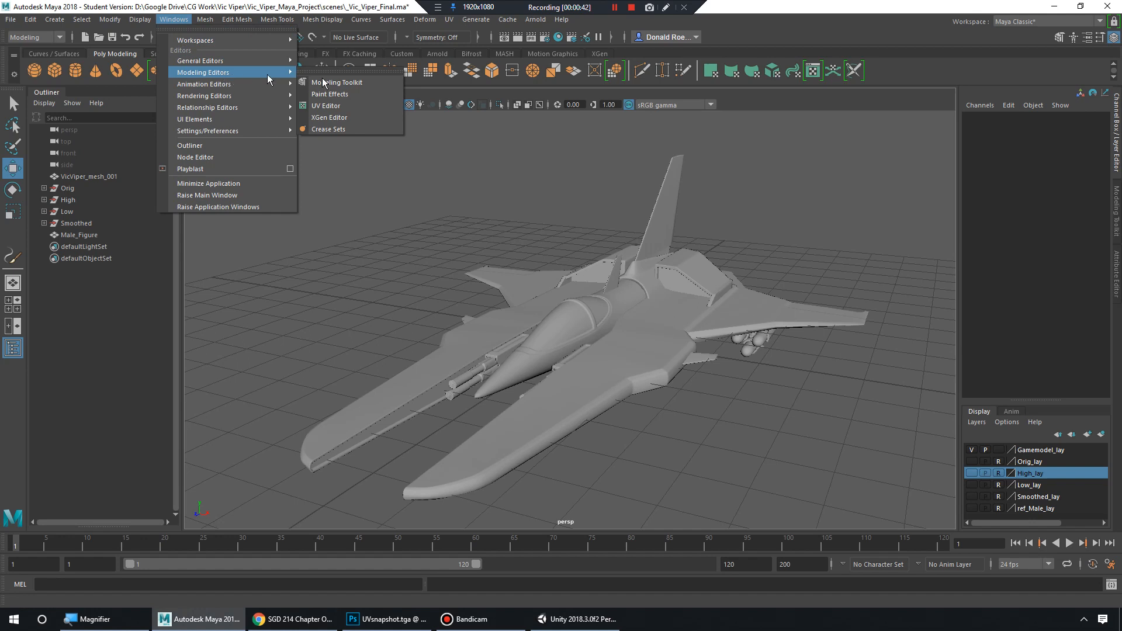
click(347, 107)
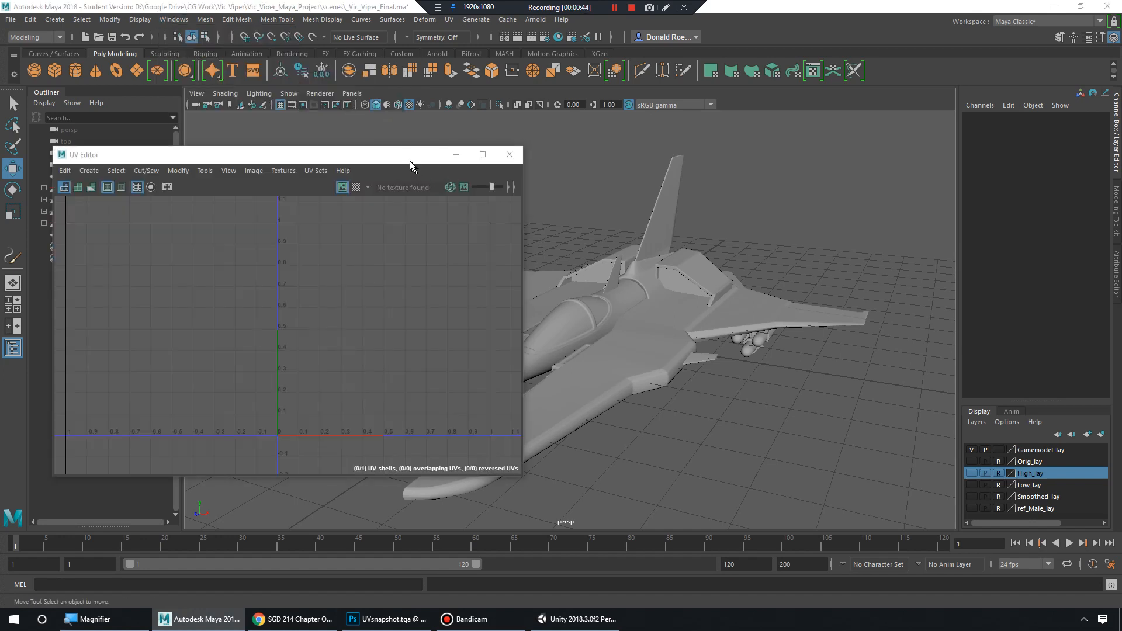
drag(409, 160, 392, 207)
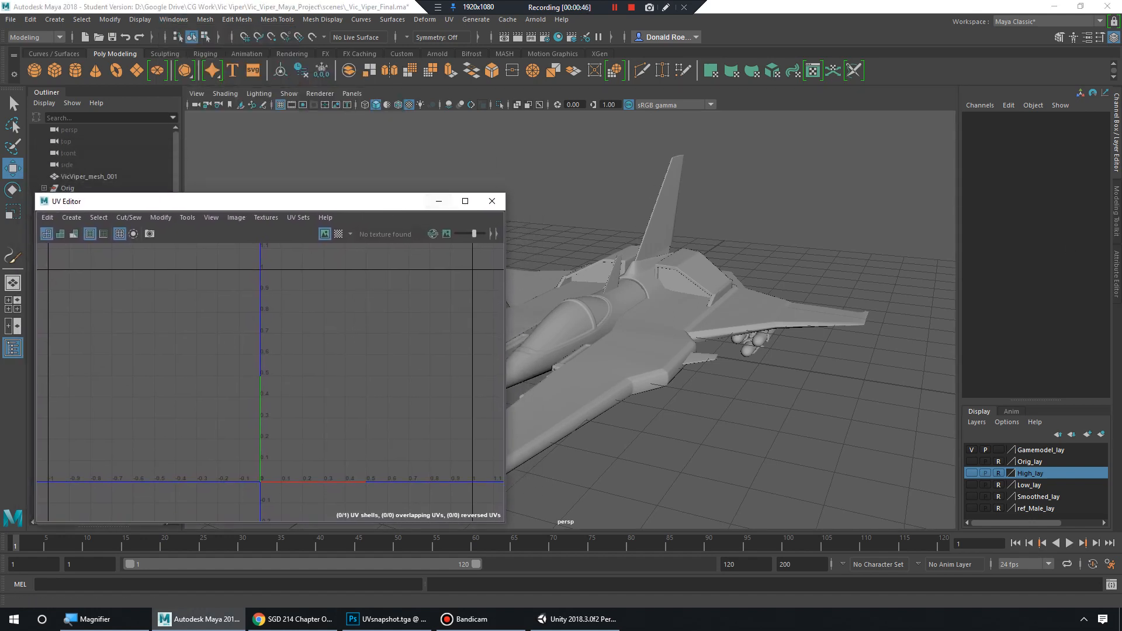
click(656, 310)
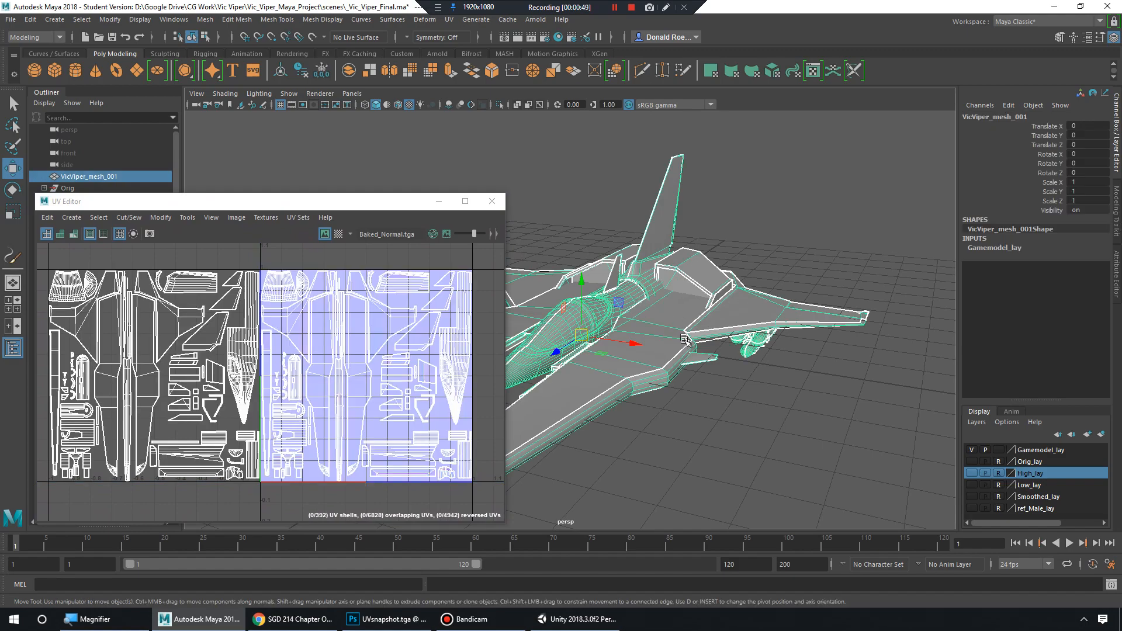
alt+drag(688, 344, 734, 351)
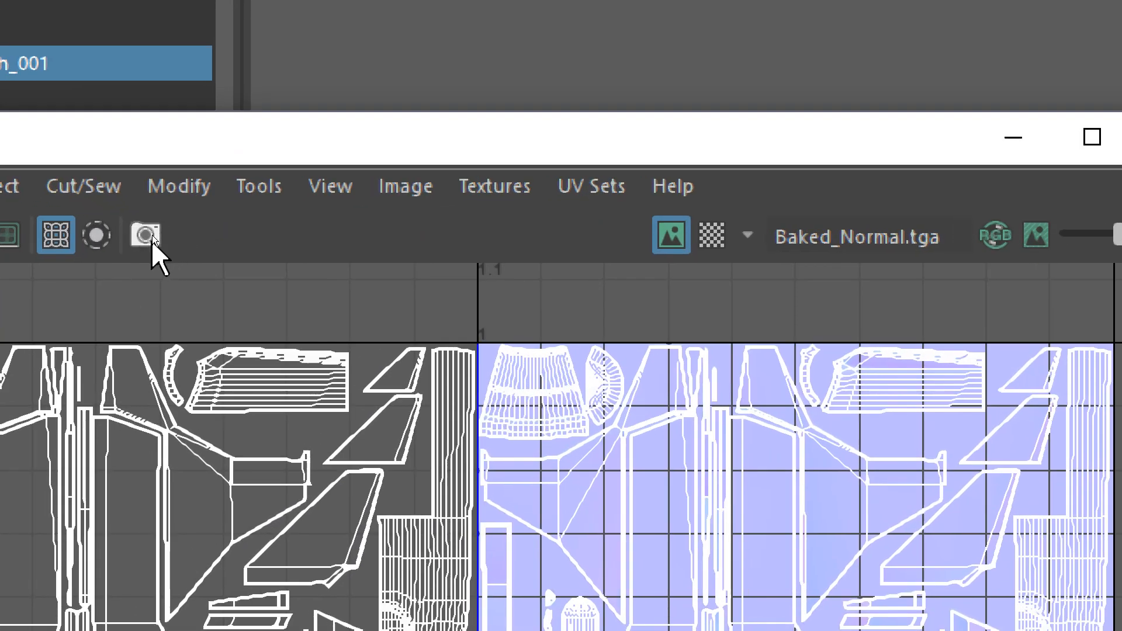
Start a UV snapshot of the ship and set its output file to UVsnapshot on the Desktop.
click(155, 238)
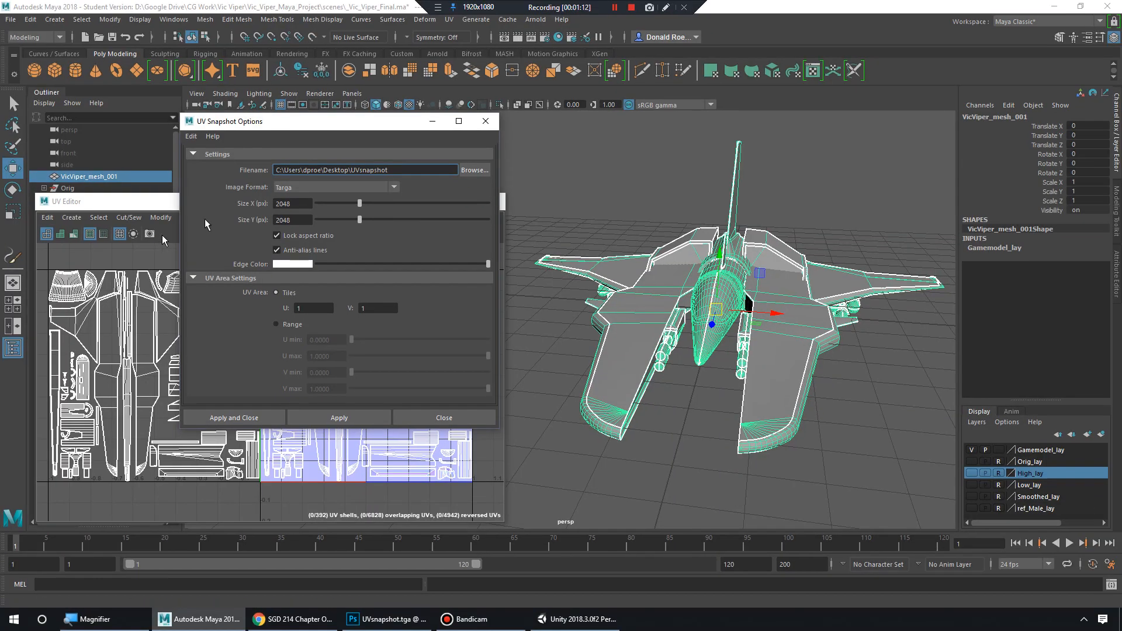
drag(315, 123, 368, 162)
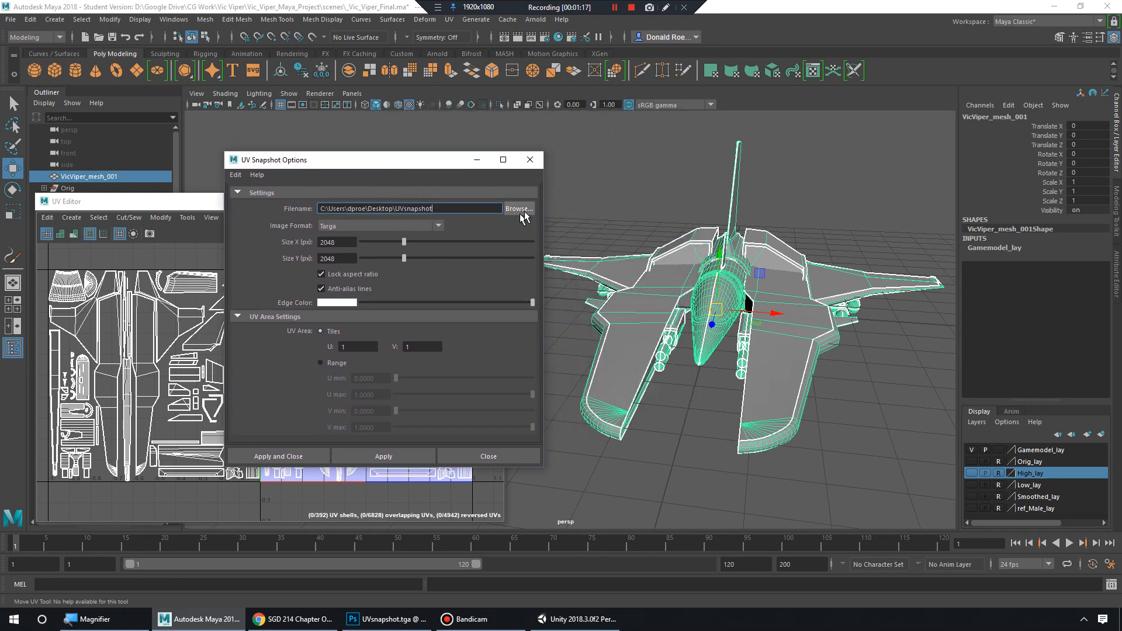
click(515, 212)
click(150, 183)
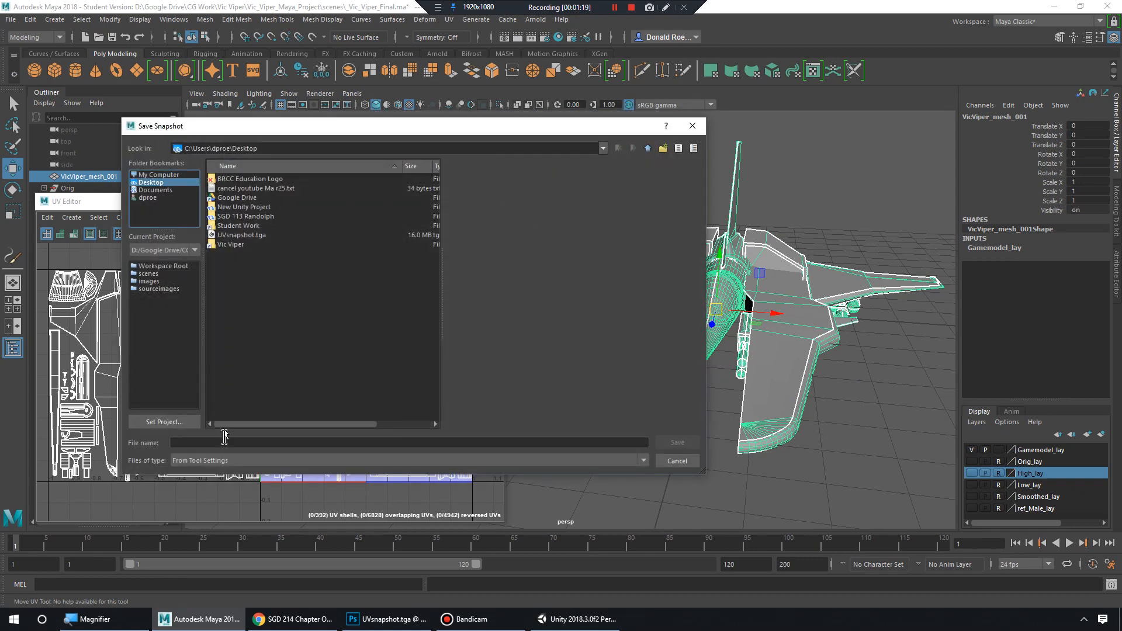
click(225, 442)
text(UV)
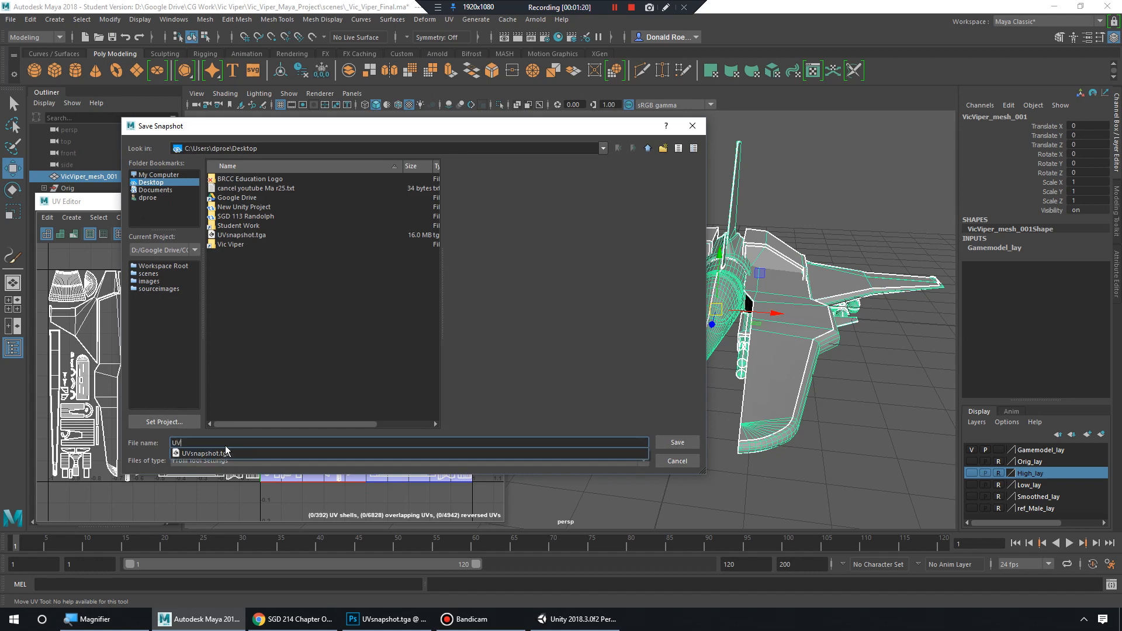
text(snapshot)
key(Return)
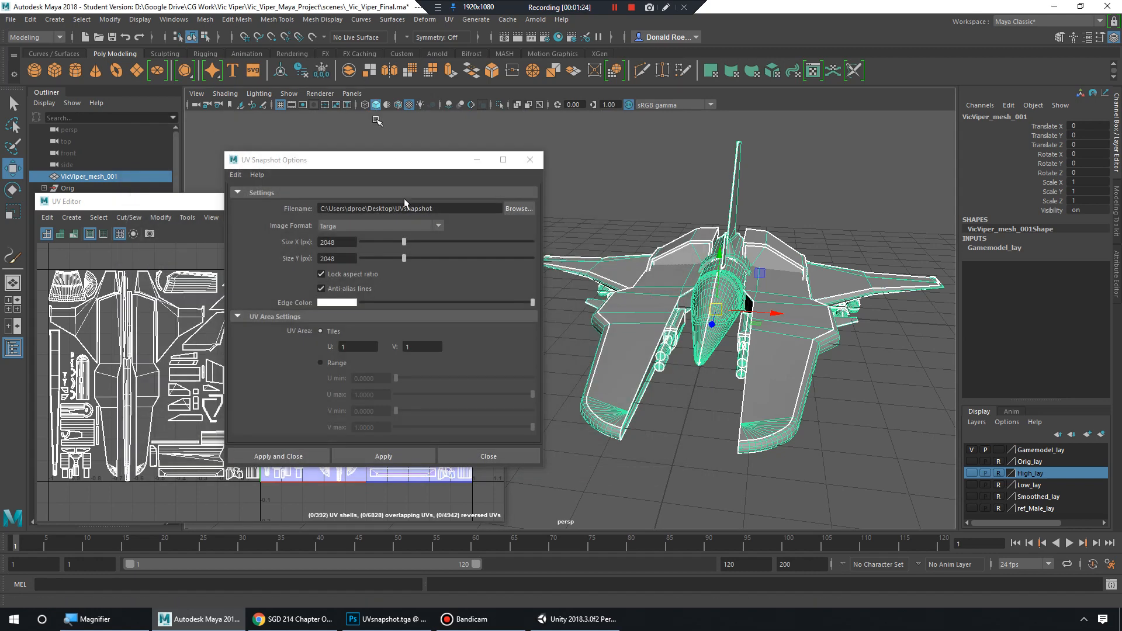
Save the UV snapshot as a 2048 x 2048 px Targa image, overwriting the existing UVsnapshot.tga.
double_click(338, 241)
drag(320, 259, 329, 258)
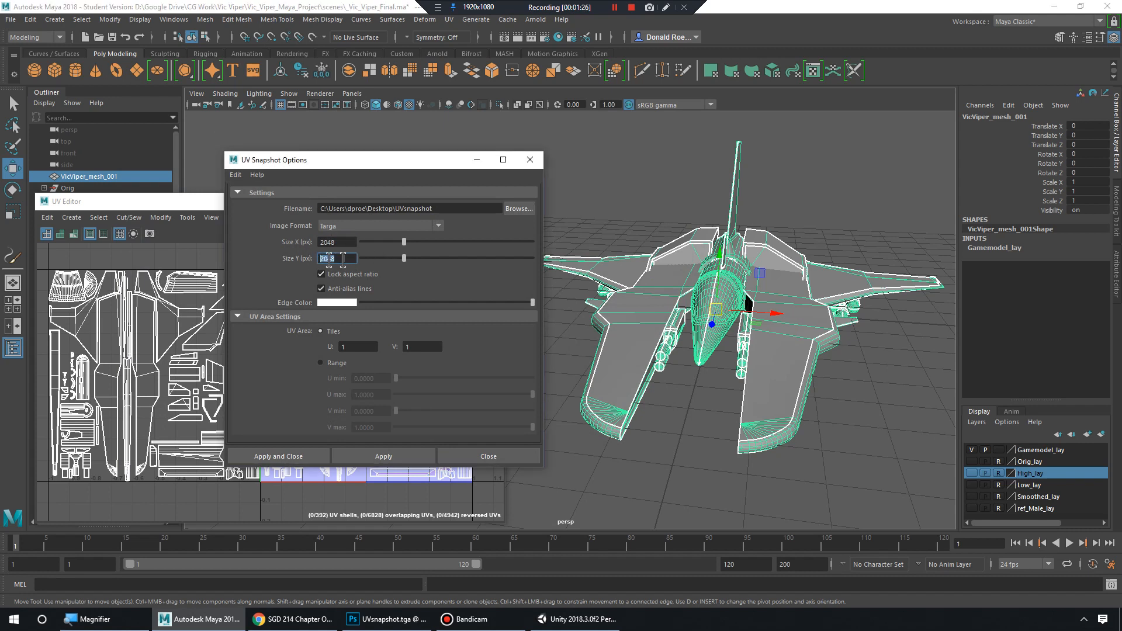
double_click(353, 242)
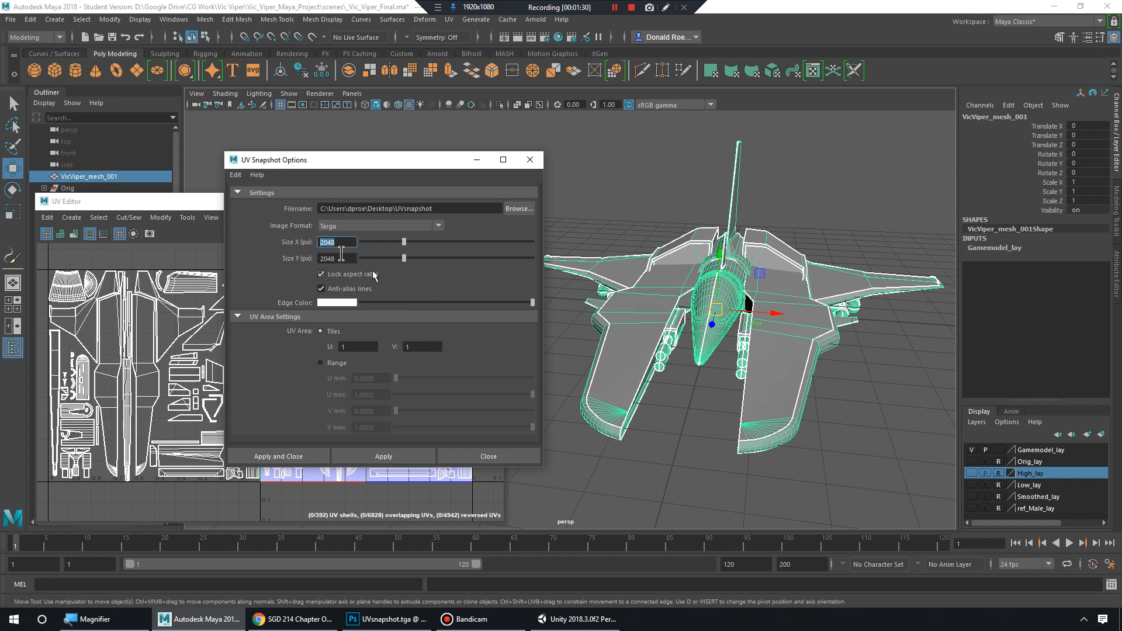
click(349, 228)
click(354, 344)
click(308, 456)
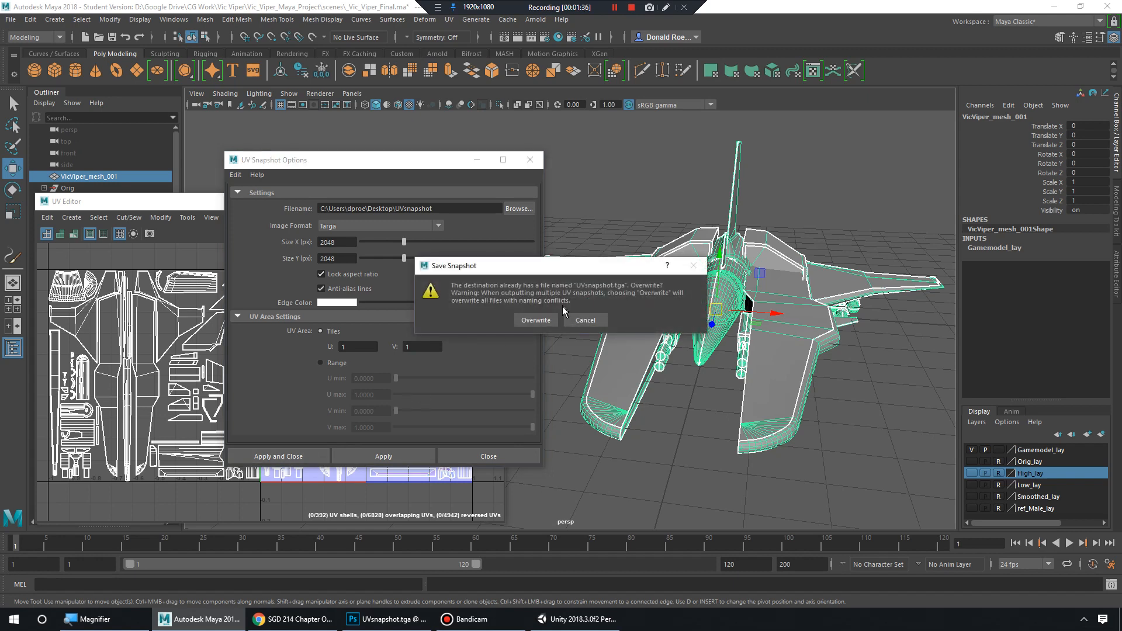
click(536, 321)
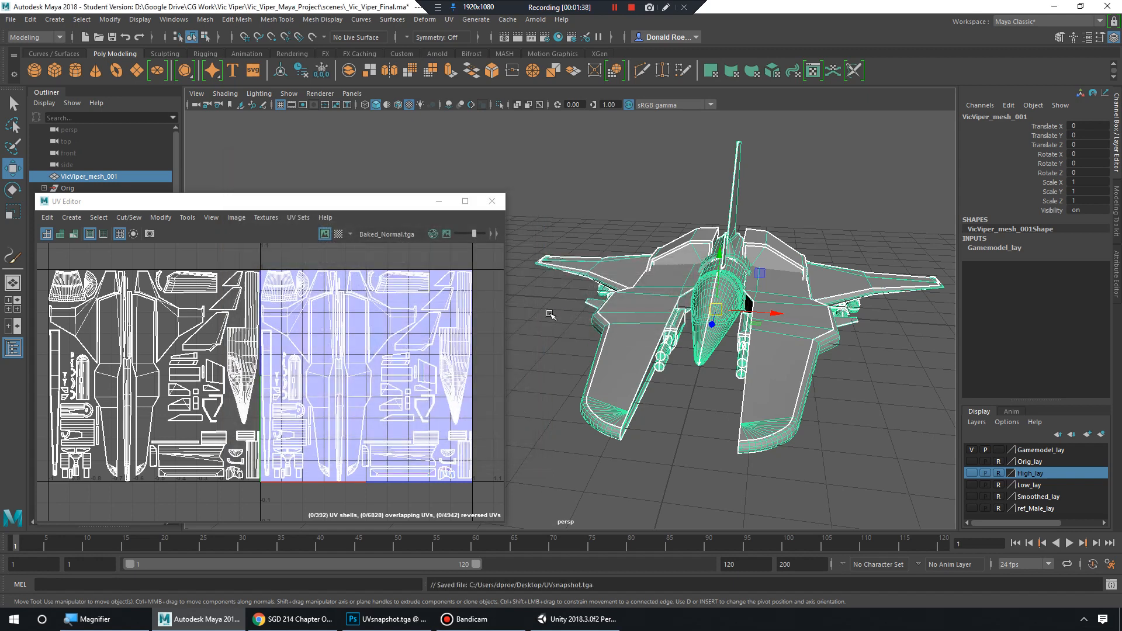
Switch to Photoshop to view UVsnapshot.tga, and bring up the empty Unity sample scene.
click(1054, 5)
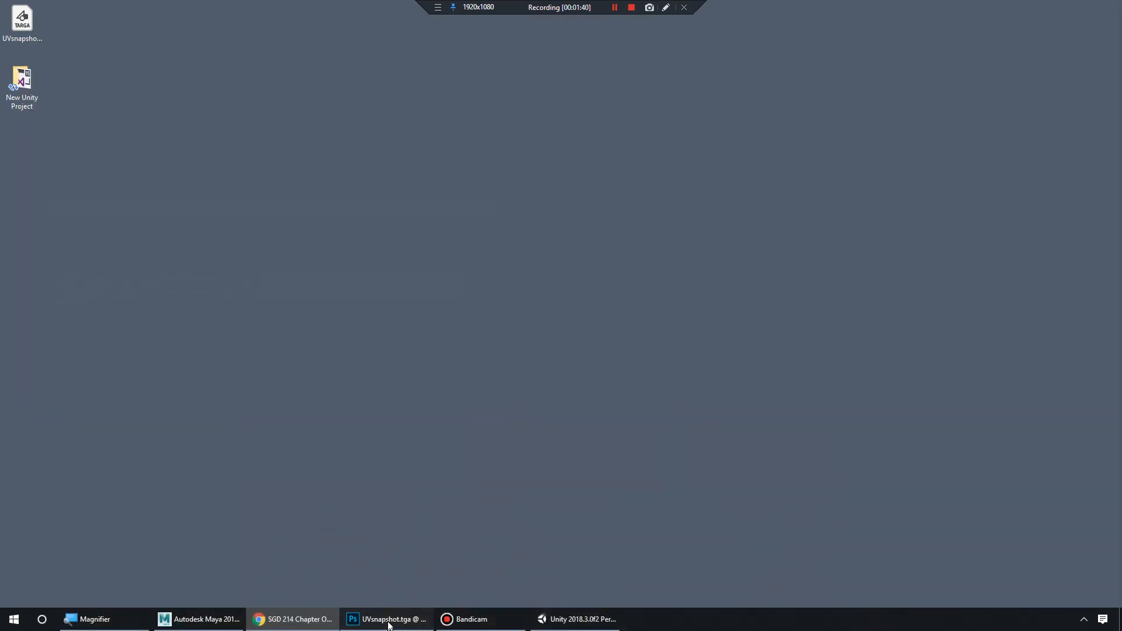
click(387, 619)
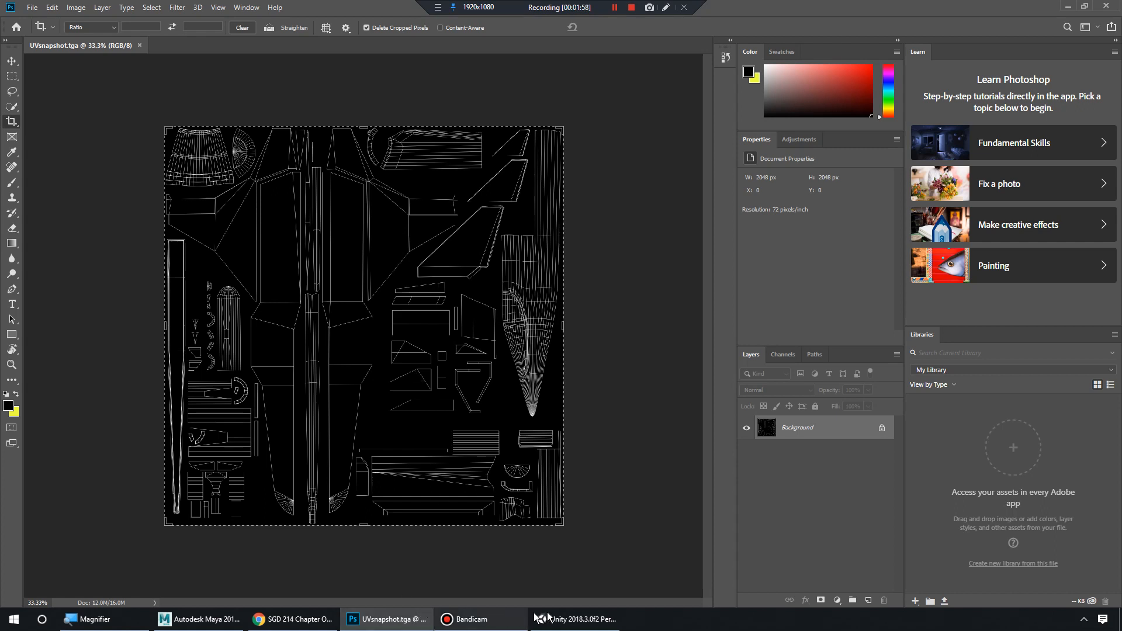
mouse_move(304, 616)
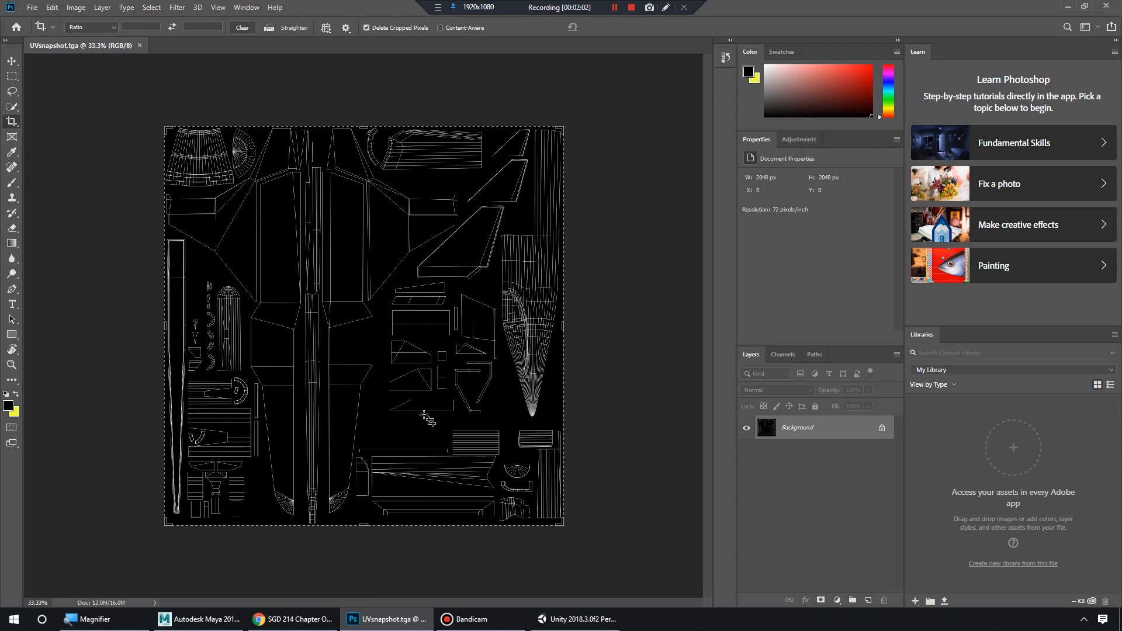
click(566, 619)
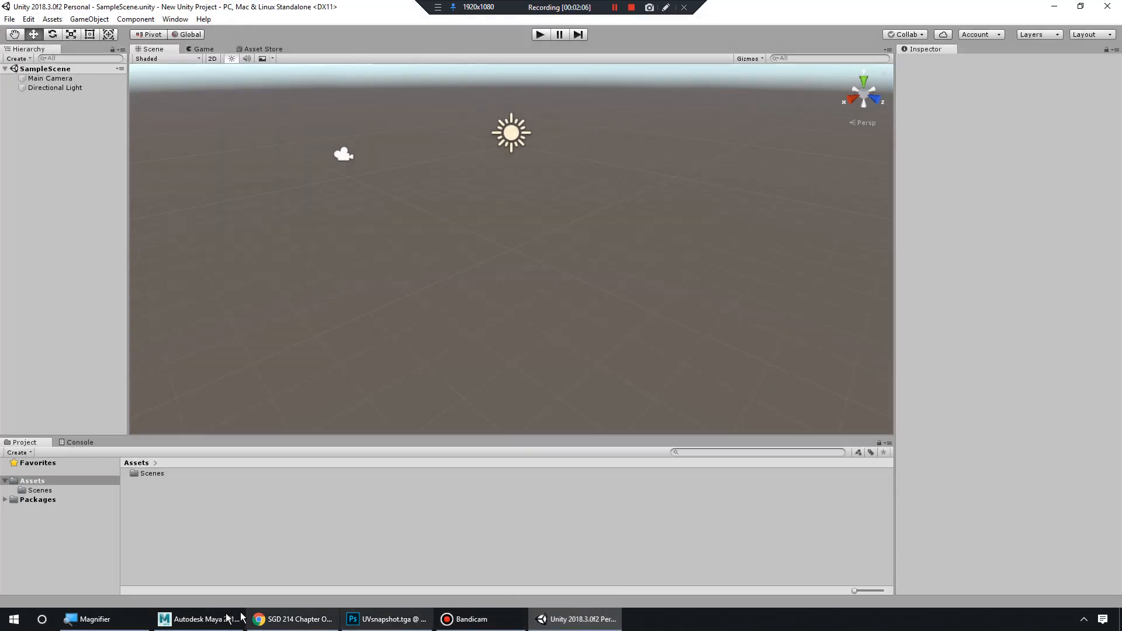
Return to Maya and close the UV Editor to clear the view of the ship.
click(212, 619)
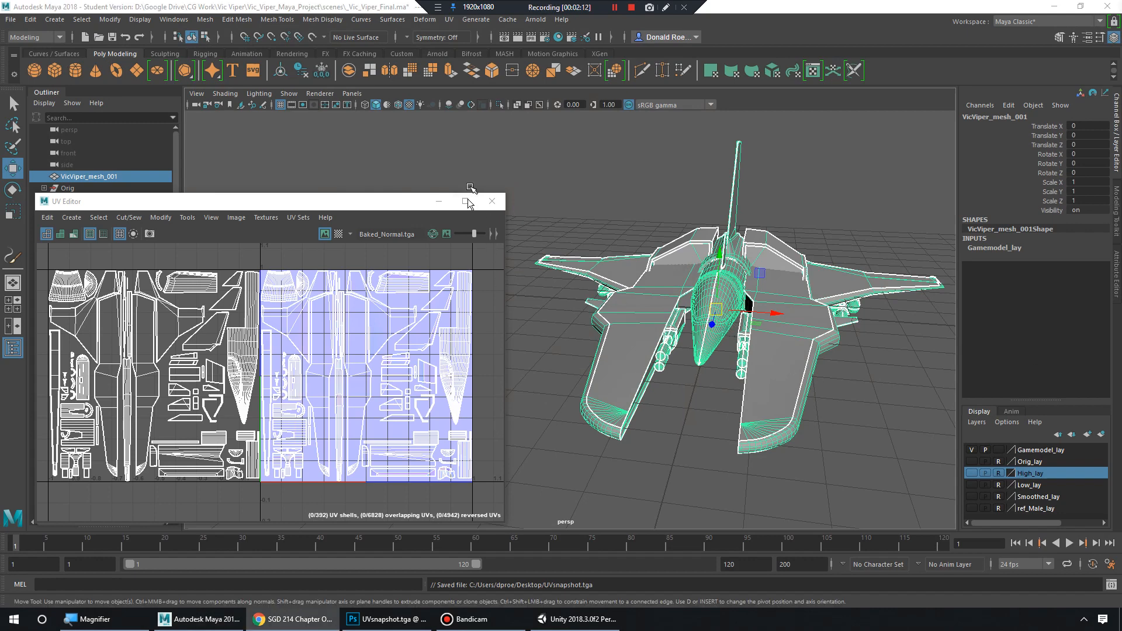
click(491, 201)
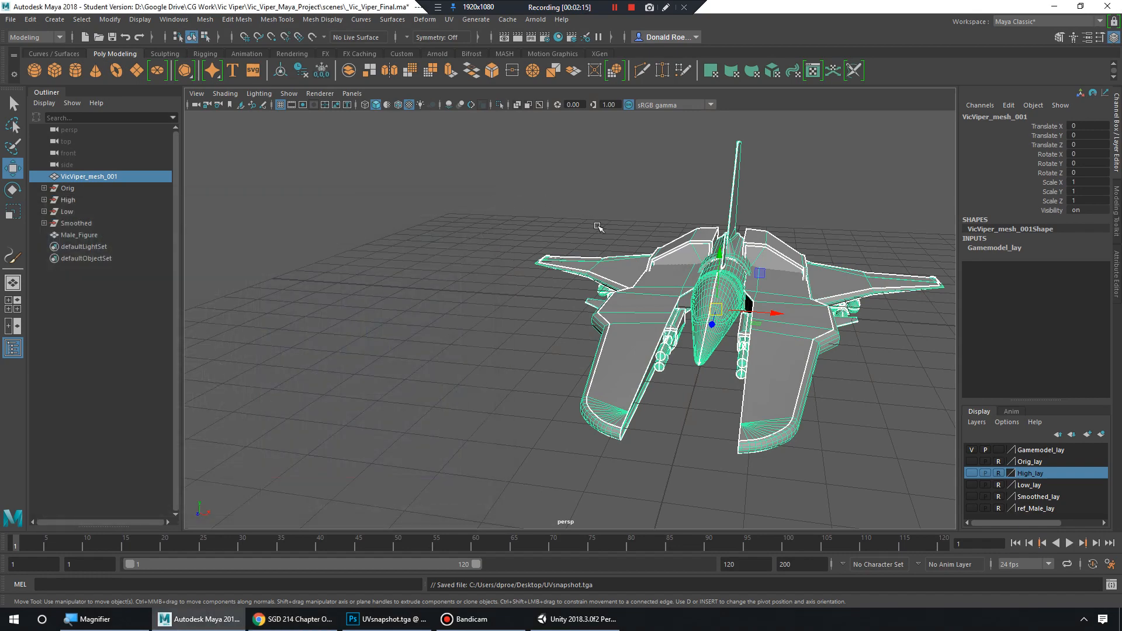
alt+drag(605, 225, 438, 208)
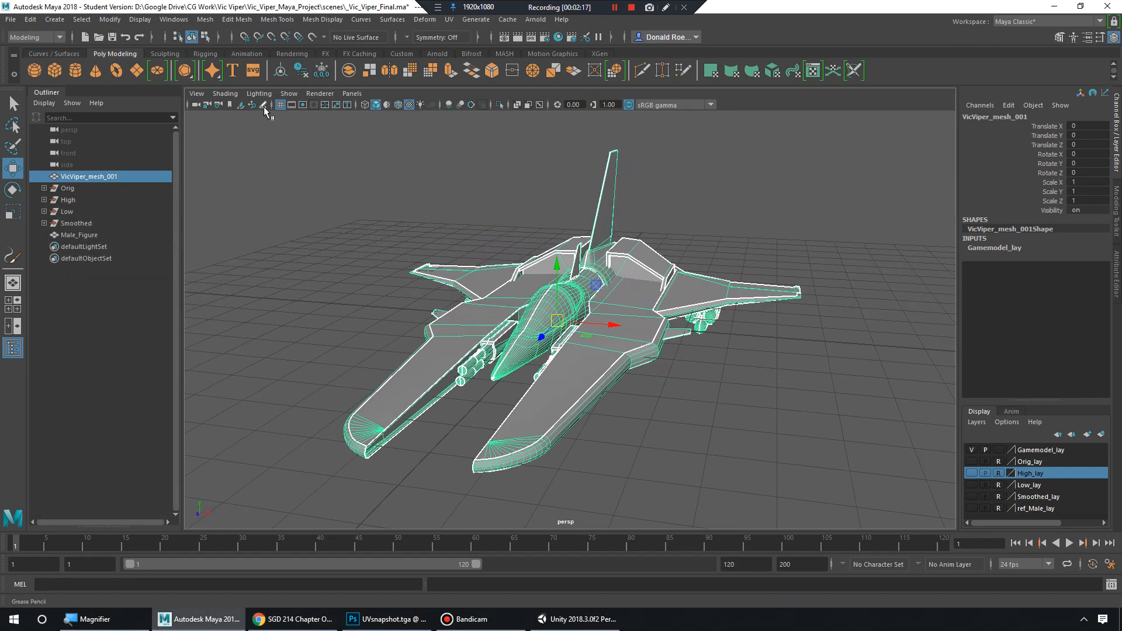
Set the linear working unit to meter in Maya's general application preferences and save them.
click(173, 20)
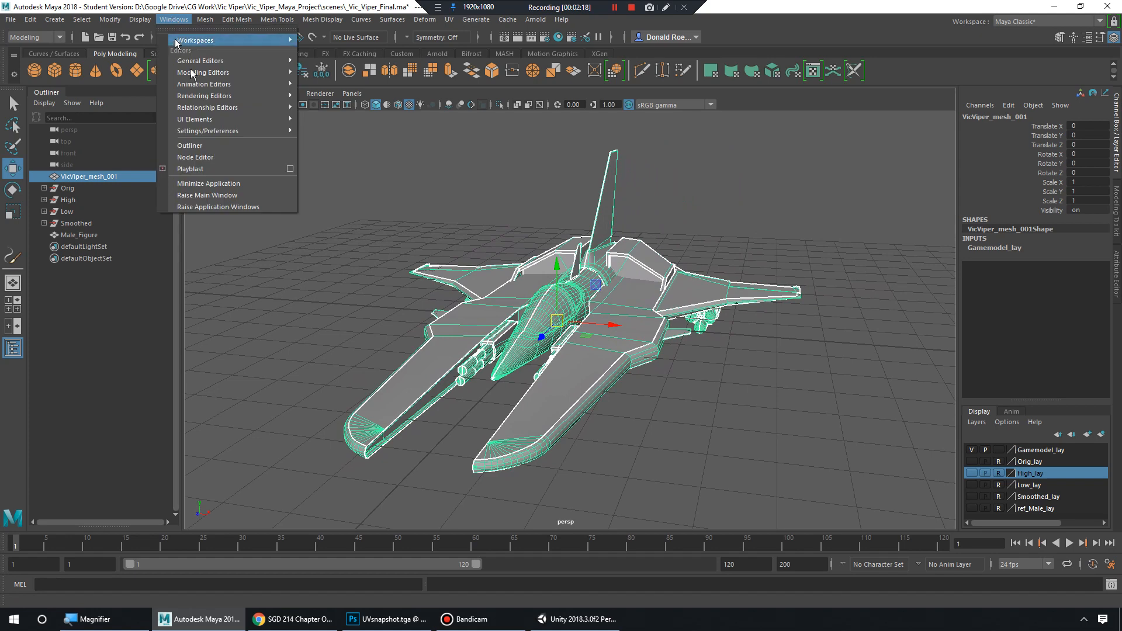
mouse_move(227, 130)
click(320, 141)
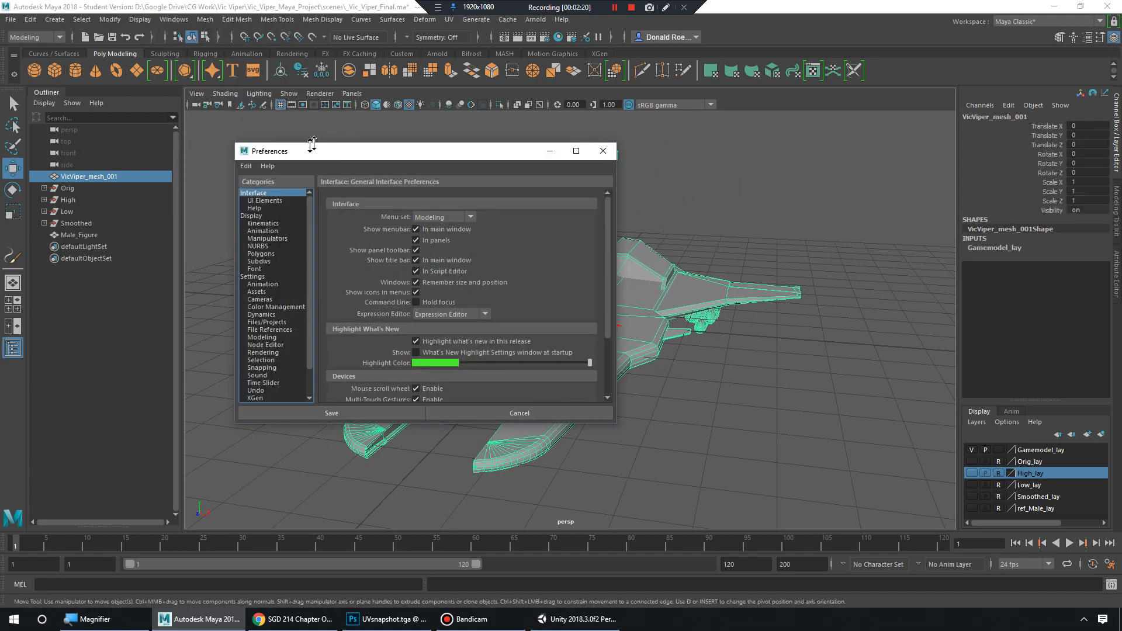
drag(281, 157, 307, 149)
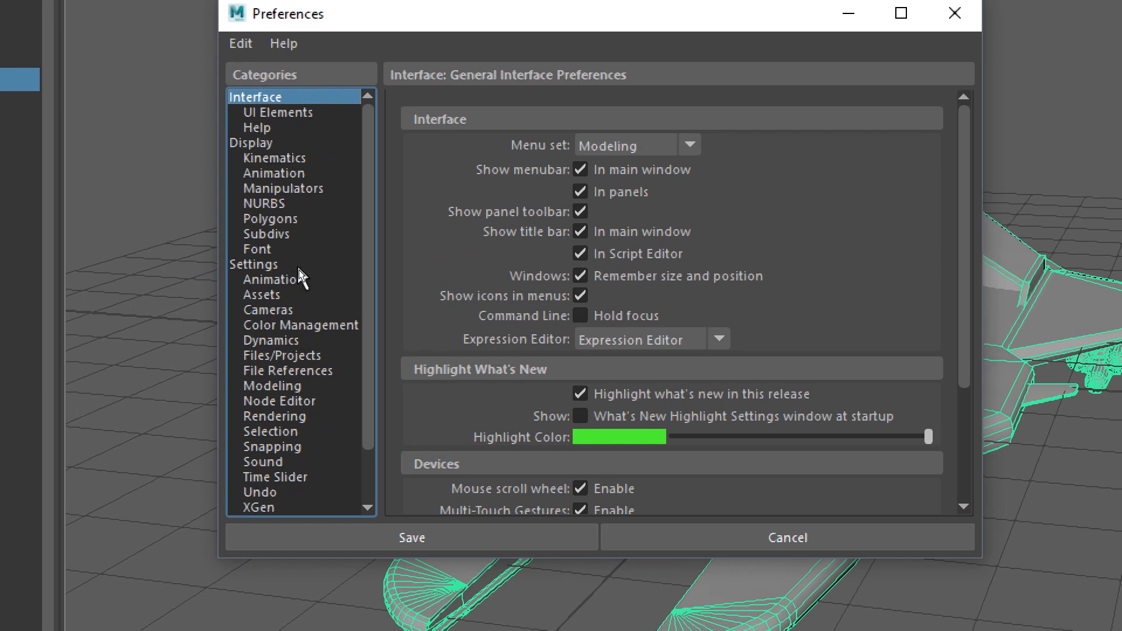
click(290, 267)
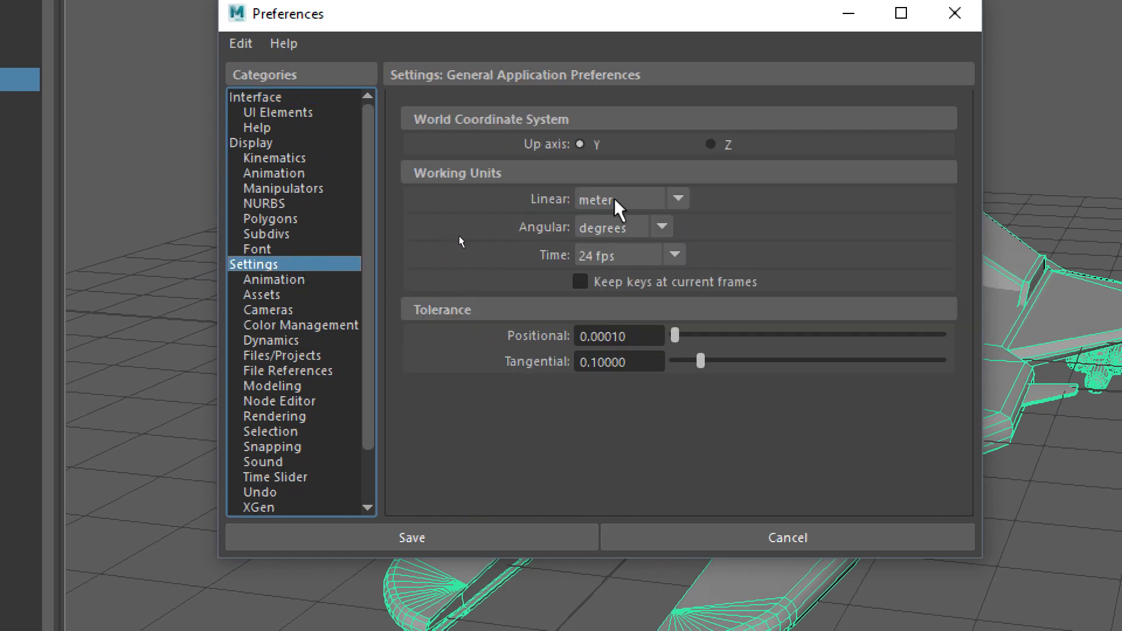
click(645, 204)
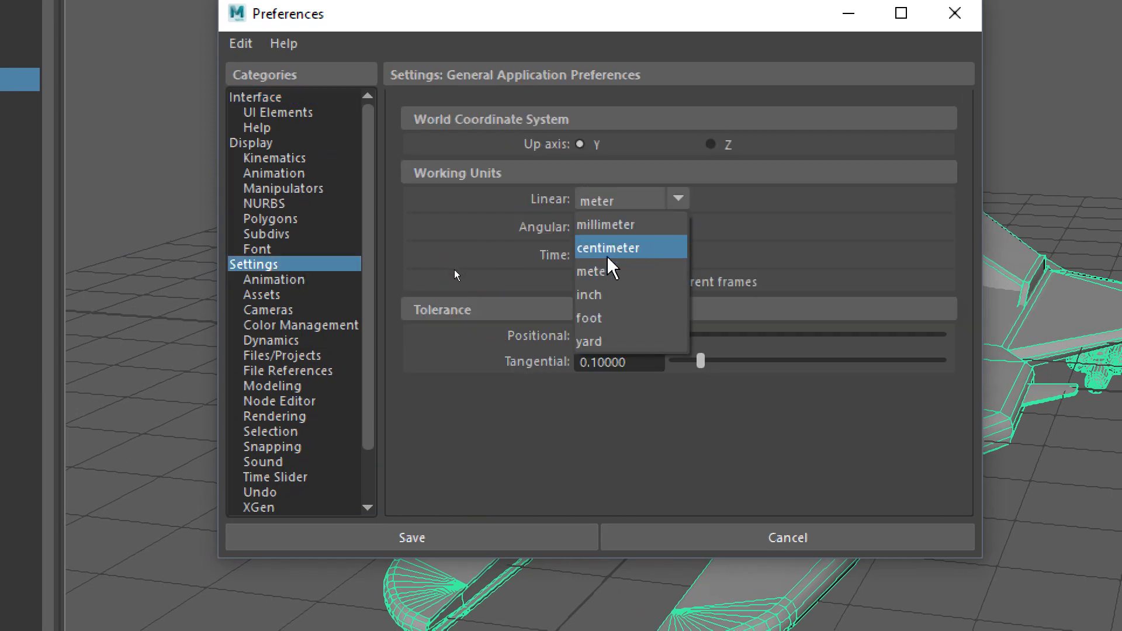
click(631, 272)
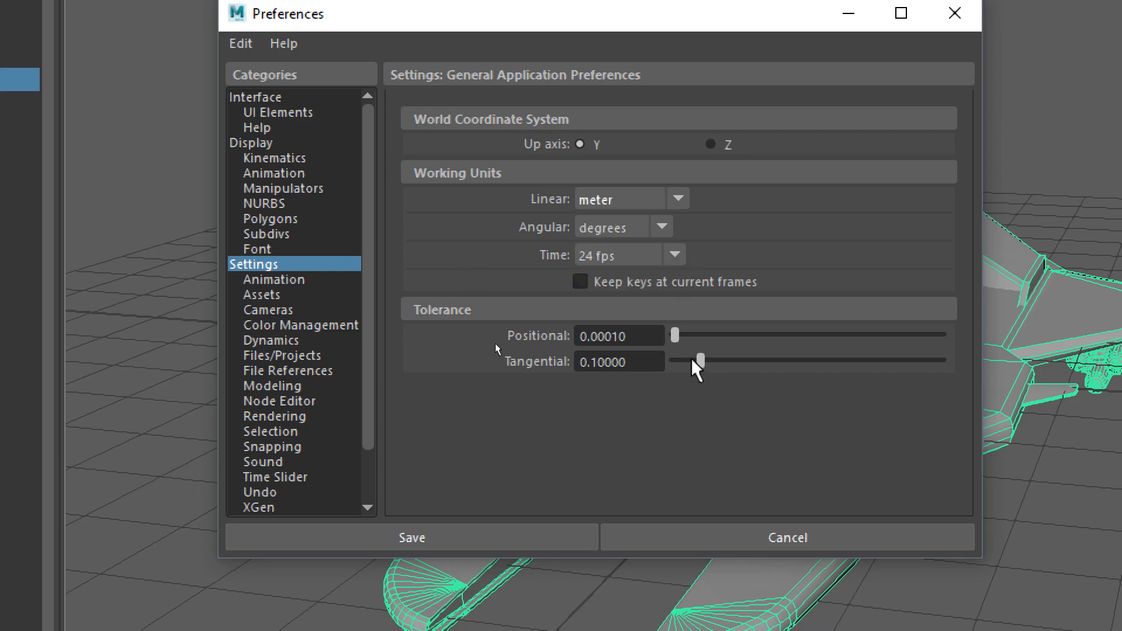
click(496, 542)
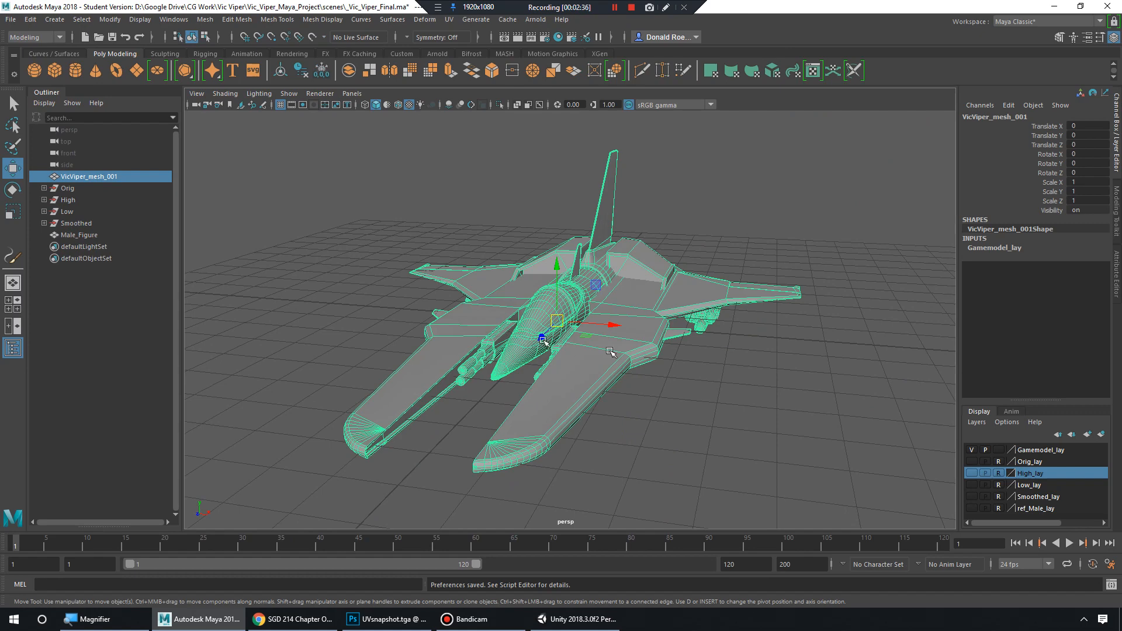
Hide the Gamemodel_lay layer and show the ref_Male_lay layer with the male scale reference.
scroll(641, 345, up, 3)
scroll(643, 346, down, 4)
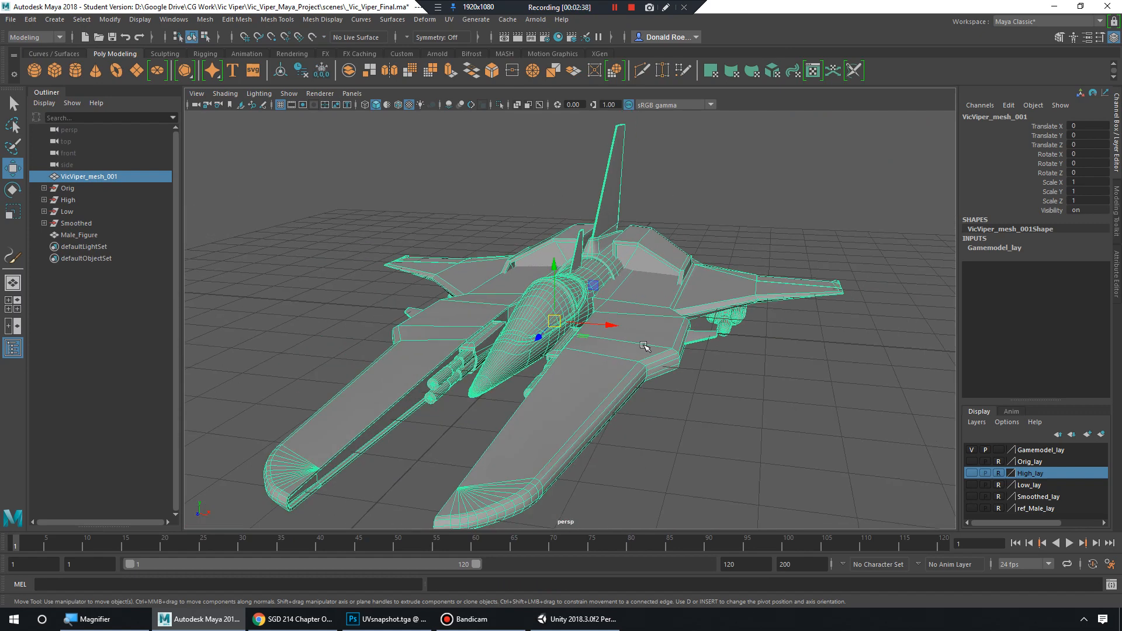
scroll(646, 343, up, 1)
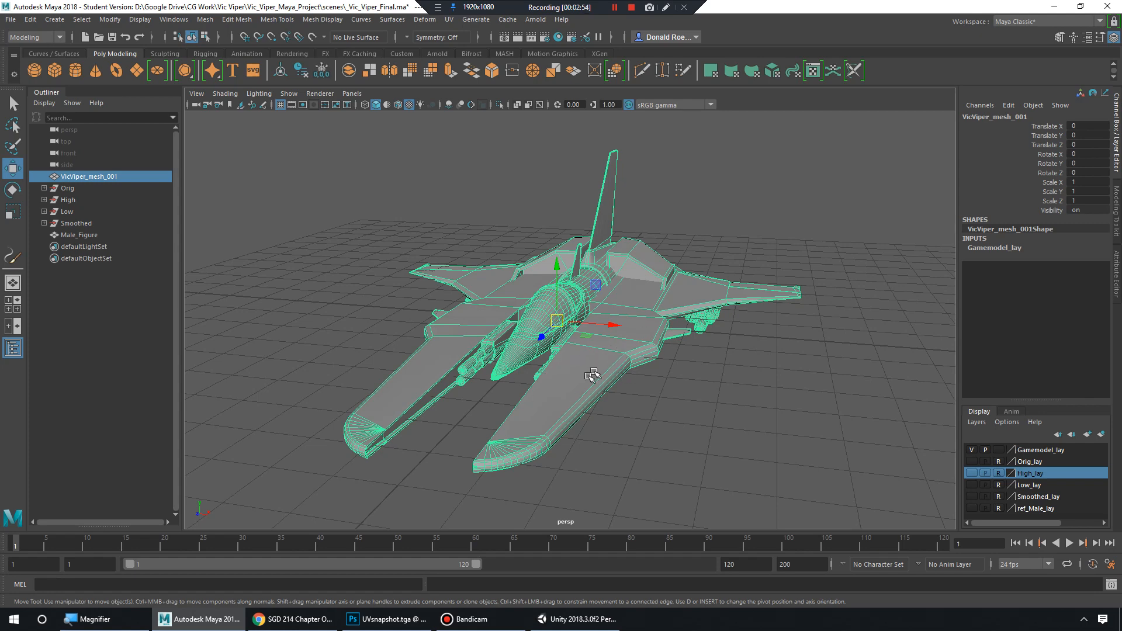
alt+drag(592, 375, 726, 368)
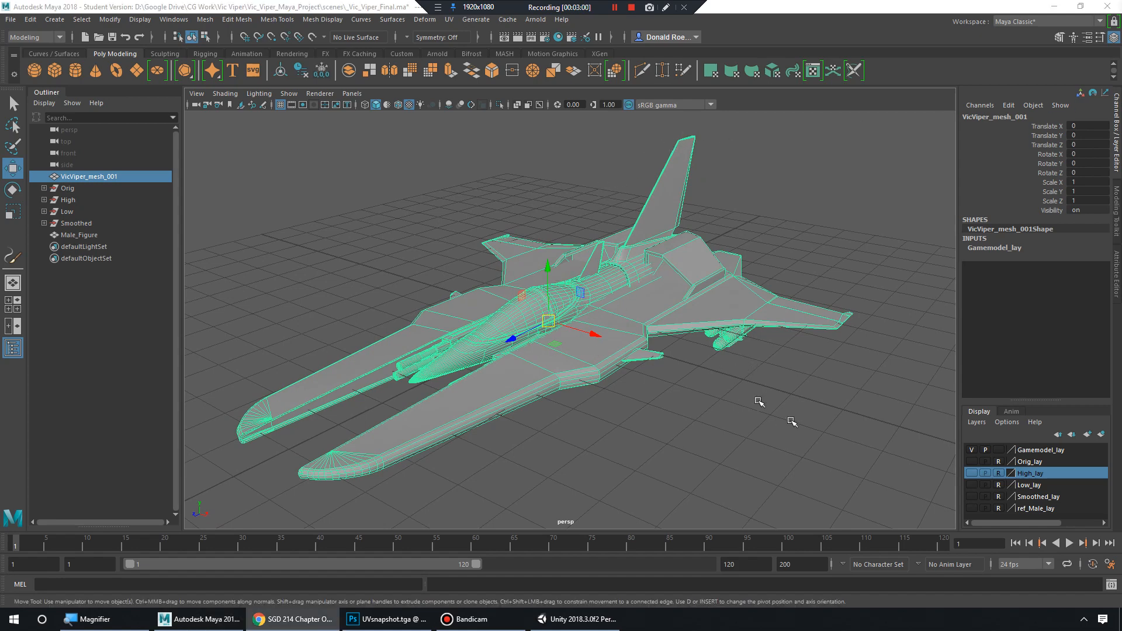
alt+right_drag(681, 364, 793, 392)
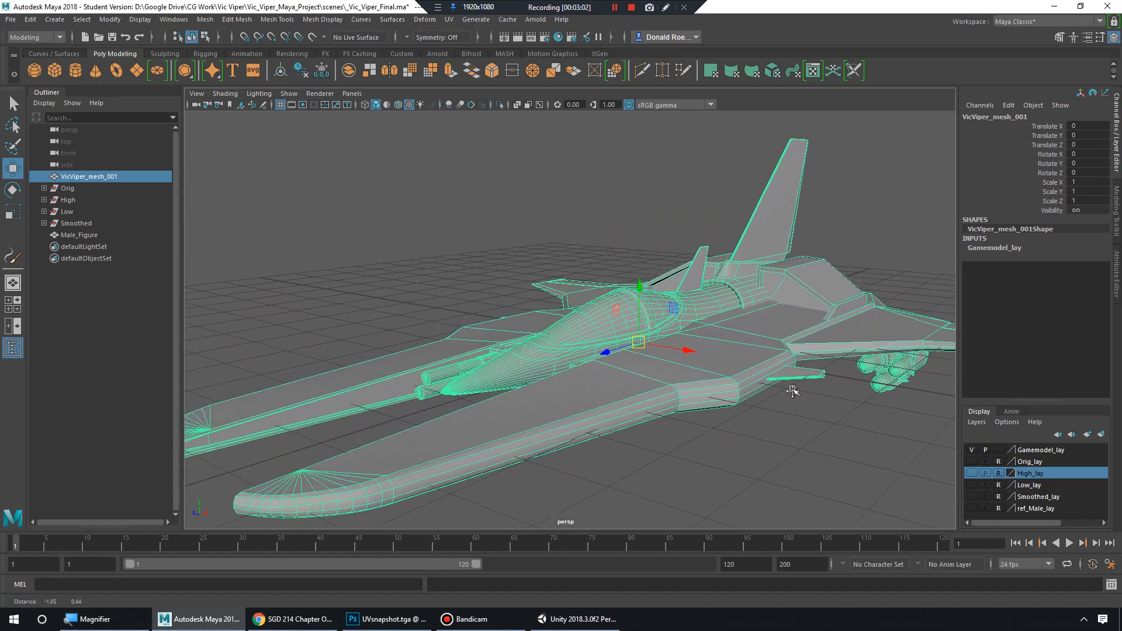
mouse_move(793, 392)
alt+mouse_down()
mouse_move(771, 391)
mouse_move(789, 380)
mouse_move(777, 376)
alt+mouse_up()
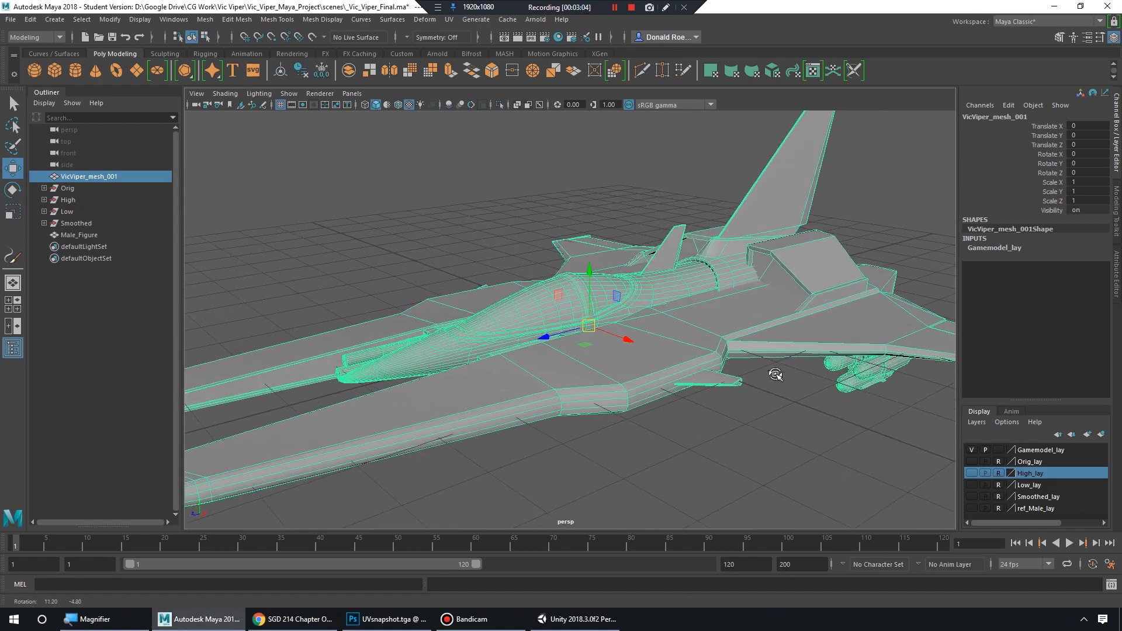
click(972, 451)
click(975, 510)
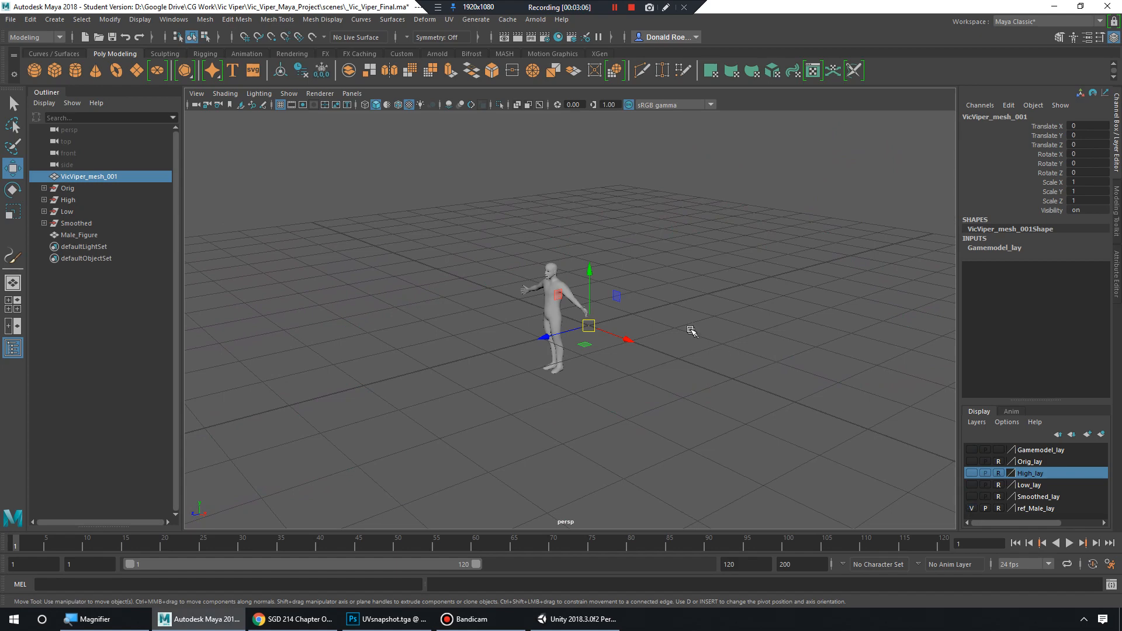
Examine the male scale reference figure from the front and side against the grid to judge its height.
alt+drag(691, 331, 663, 321)
click(626, 316)
alt+right_drag(627, 315, 760, 349)
alt+drag(760, 349, 720, 335)
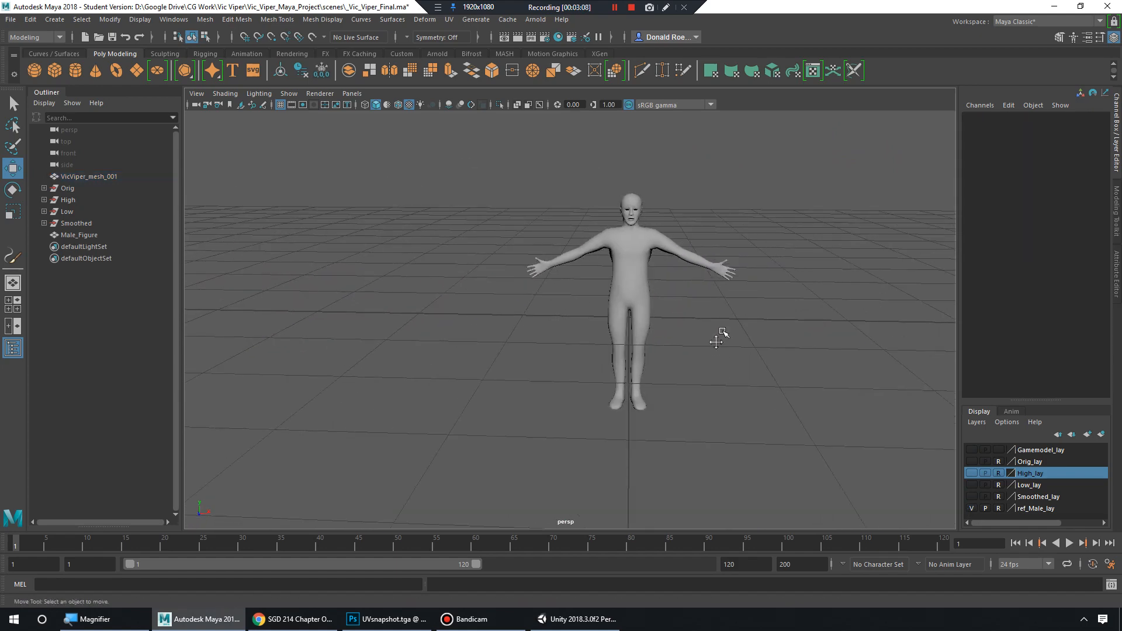
alt+right_drag(721, 335, 876, 448)
alt+drag(839, 431, 824, 406)
alt+middle_drag(823, 405, 750, 336)
alt+drag(750, 337, 762, 334)
alt+middle_drag(762, 335, 840, 402)
alt+right_drag(839, 402, 748, 363)
alt+drag(749, 363, 660, 376)
alt+middle_drag(660, 377, 767, 366)
alt+drag(767, 366, 900, 432)
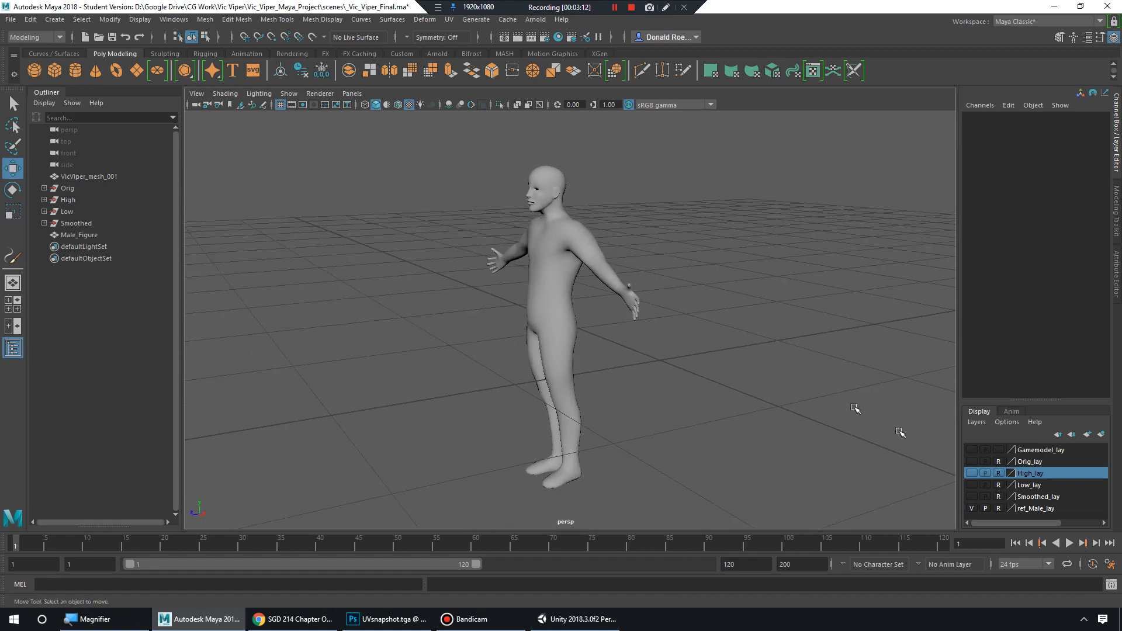
alt+drag(784, 393, 791, 378)
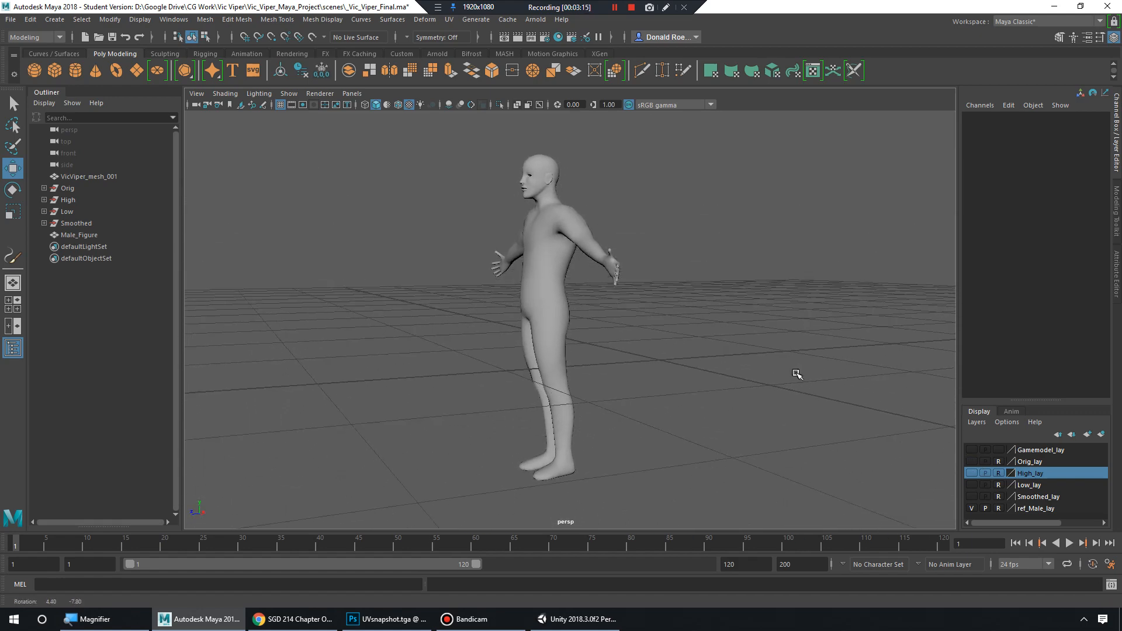
Show the Gamemodel_lay layer and compare the ship's size with the male reference figure at the cockpit.
click(971, 449)
alt+right_drag(612, 321, 770, 347)
alt+drag(771, 348, 691, 314)
click(709, 321)
alt+drag(751, 414, 633, 405)
click(676, 373)
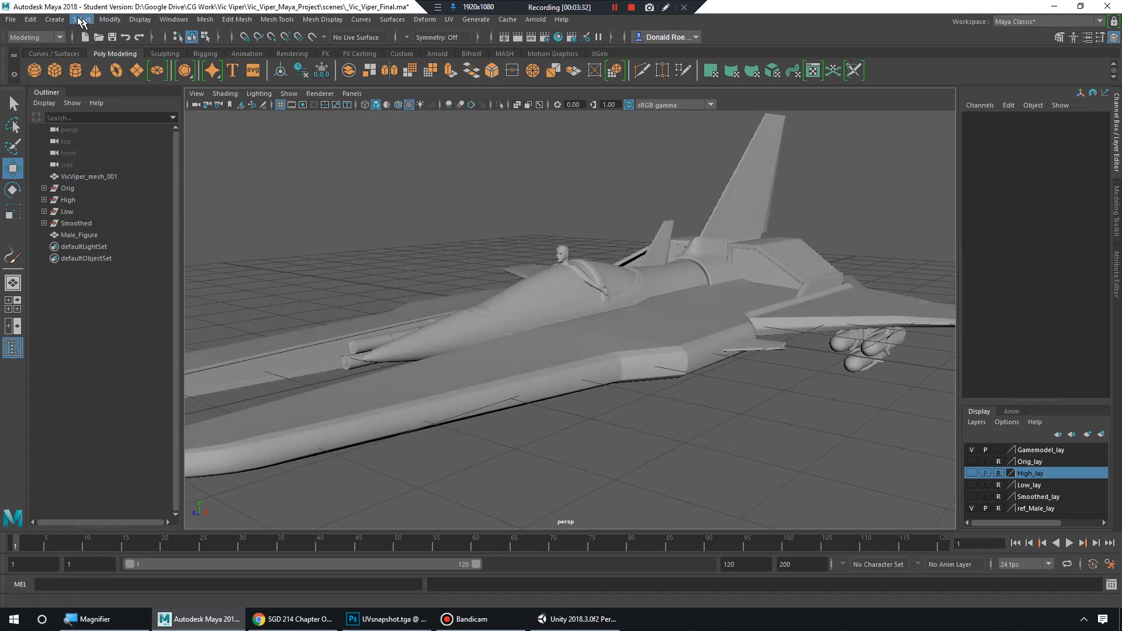
Create a polygon cube and move it out beside the ship's wing, to about 4.66 on X and 0.51 on Z.
click(54, 19)
mouse_move(105, 65)
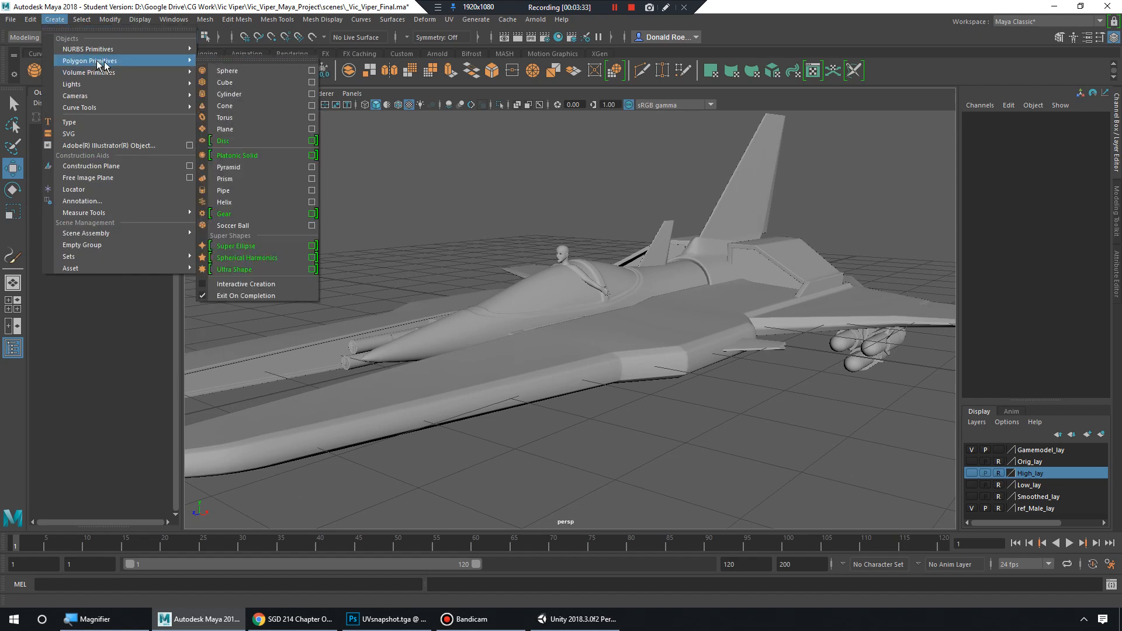
click(240, 83)
drag(642, 321, 915, 478)
alt+drag(817, 421, 681, 409)
drag(606, 388, 597, 406)
drag(669, 406, 716, 431)
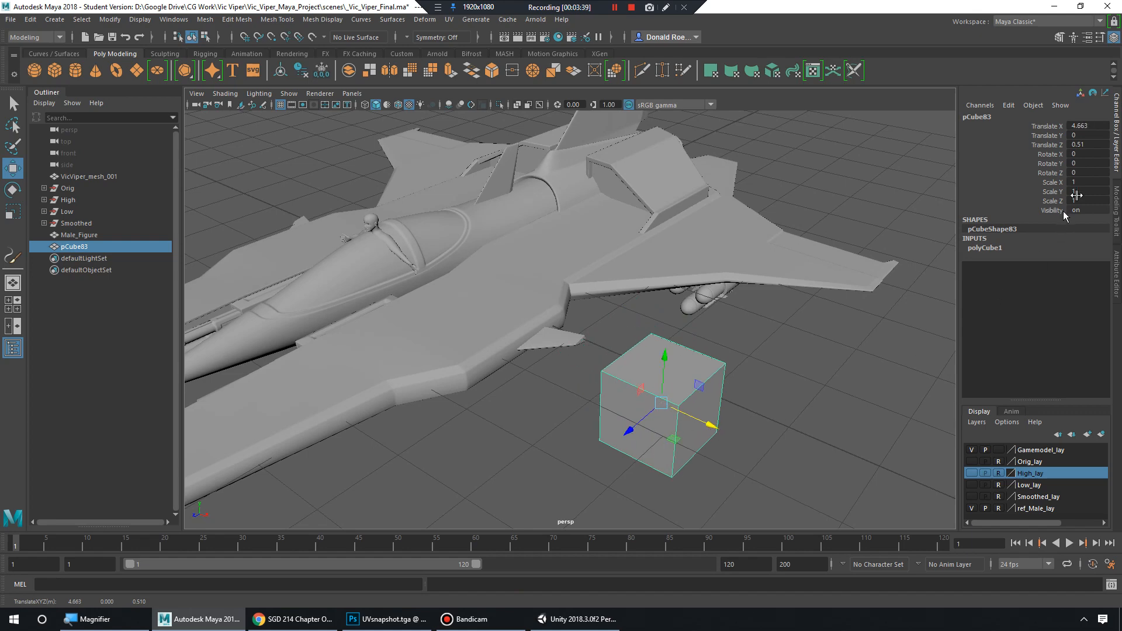
Set the cube's Scale Y to 1.7, and narrow it into a slim, person-sized block beside the wing.
click(1101, 193)
text(1.7)
key(Return)
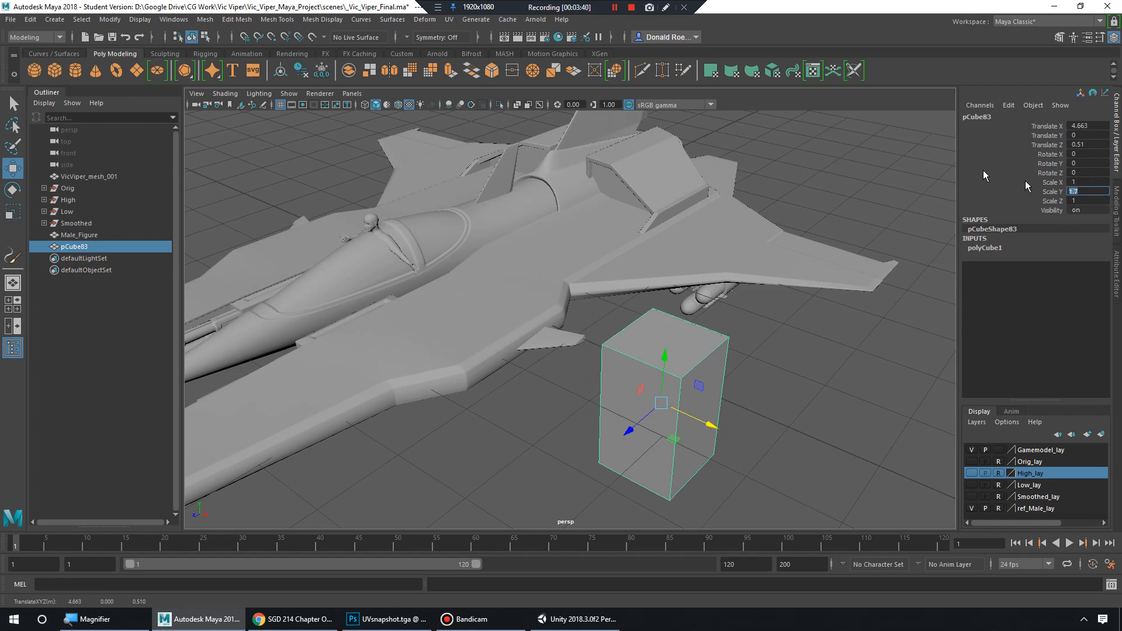
alt+drag(847, 205, 473, 285)
drag(415, 220, 415, 199)
drag(474, 264, 626, 374)
key(r)
alt+drag(710, 351, 402, 268)
click(365, 212)
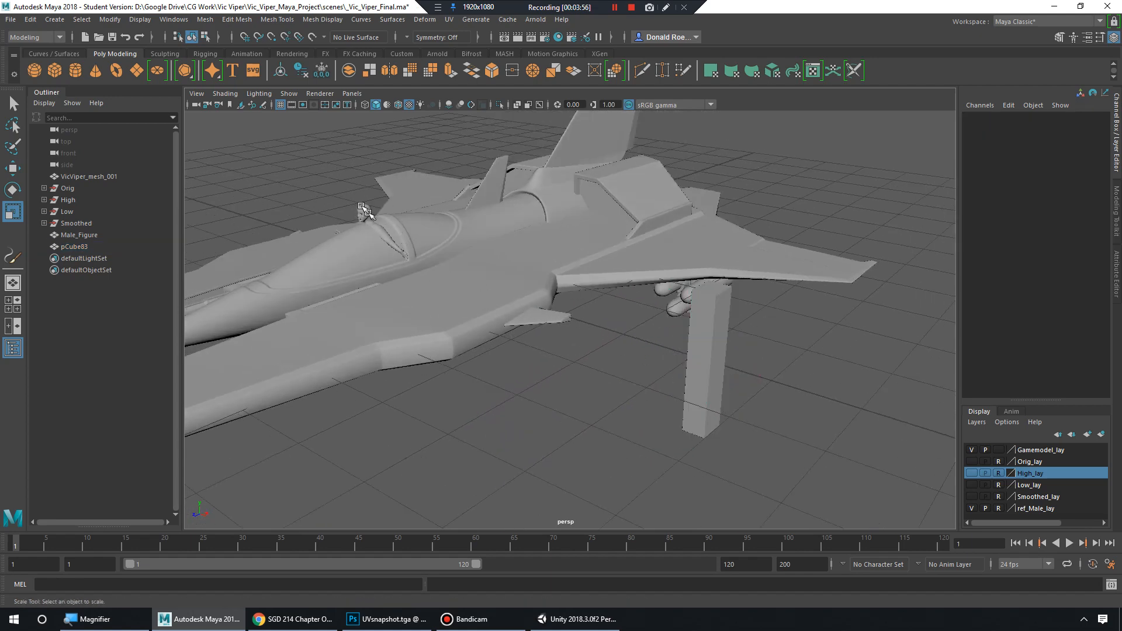
Move Male_Figure out of the cockpit to about 3.9 on X for comparison with the block, and undo the move.
alt+drag(460, 271, 890, 467)
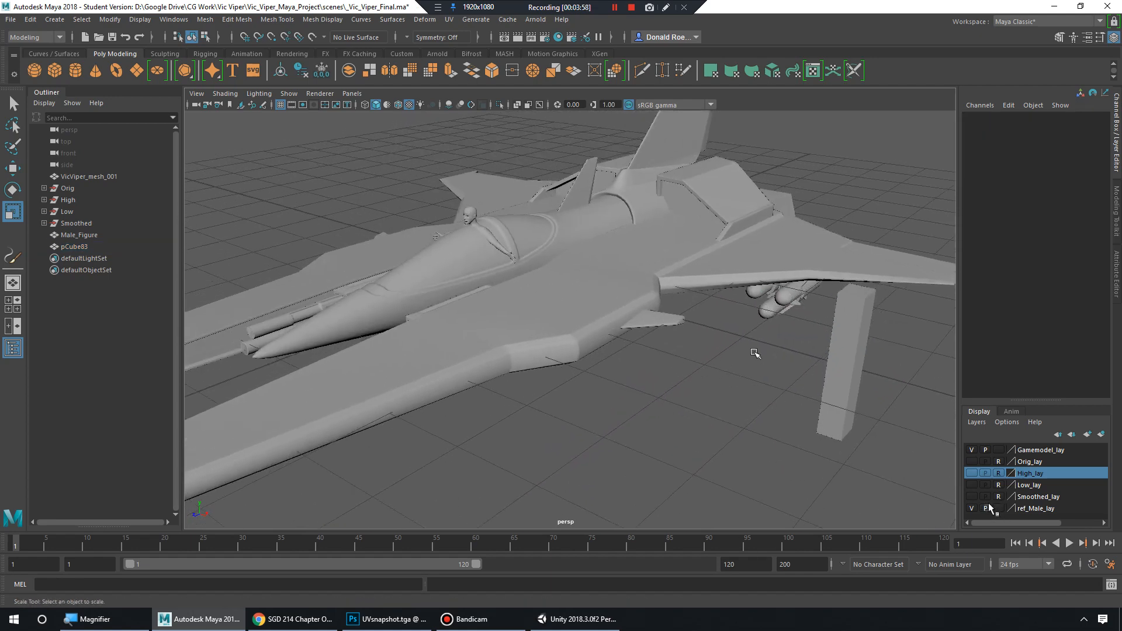
click(469, 213)
key(w)
middle_drag(540, 295, 761, 412)
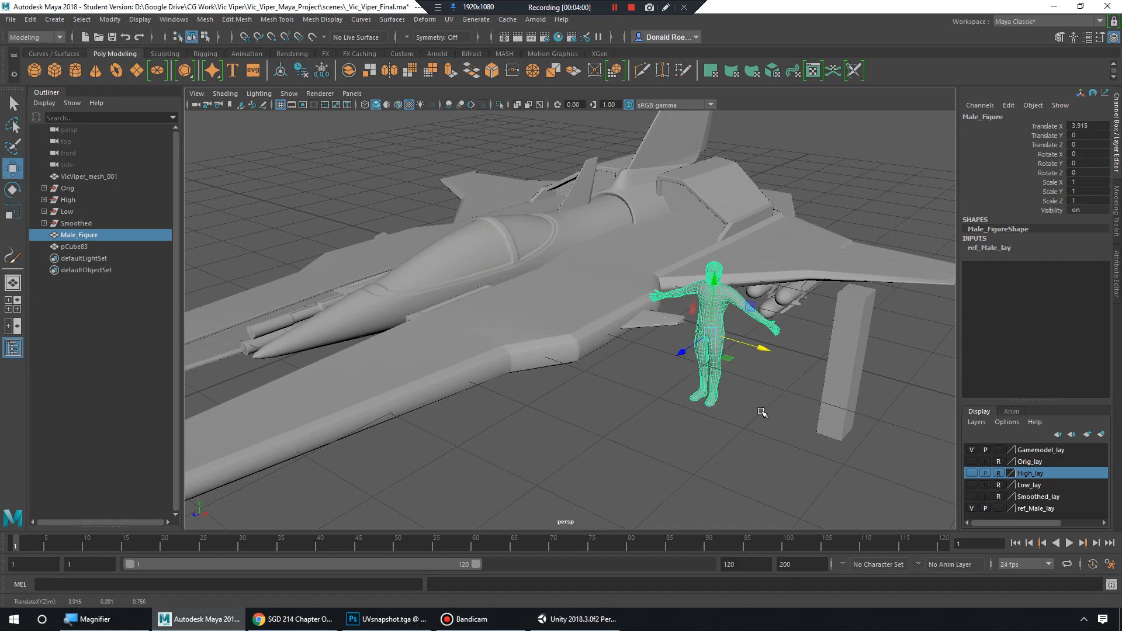
alt+drag(724, 403, 617, 330)
key(ctrl+z)
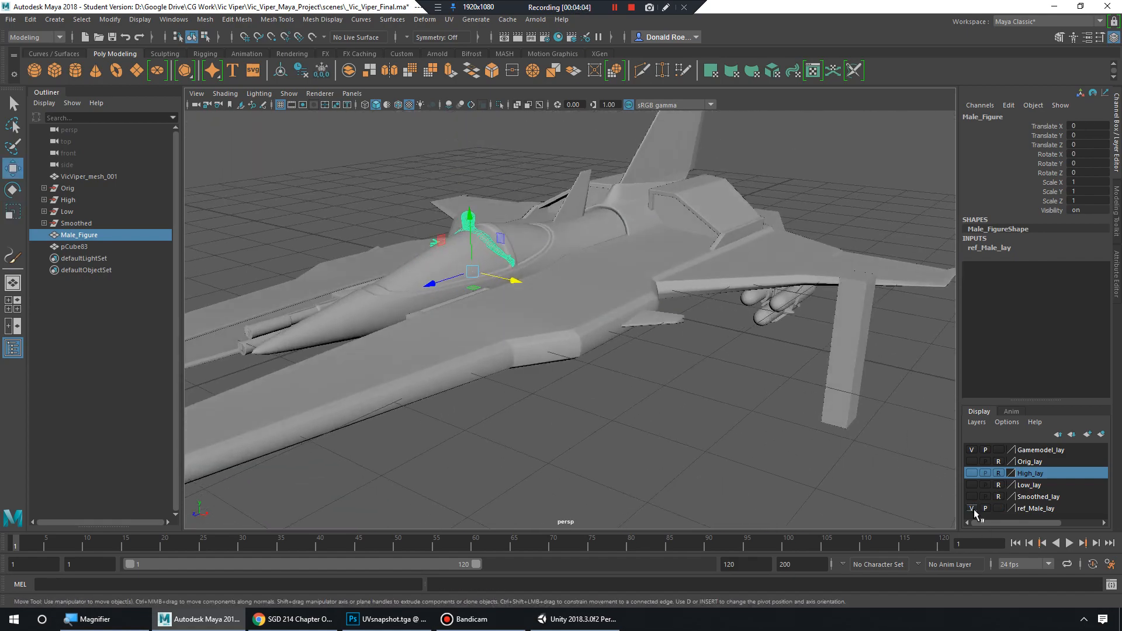
Hide the ref_Male_lay layer and delete the person-sized reference block beside the ship.
click(971, 509)
click(837, 349)
alt+drag(846, 350, 747, 360)
key(Delete)
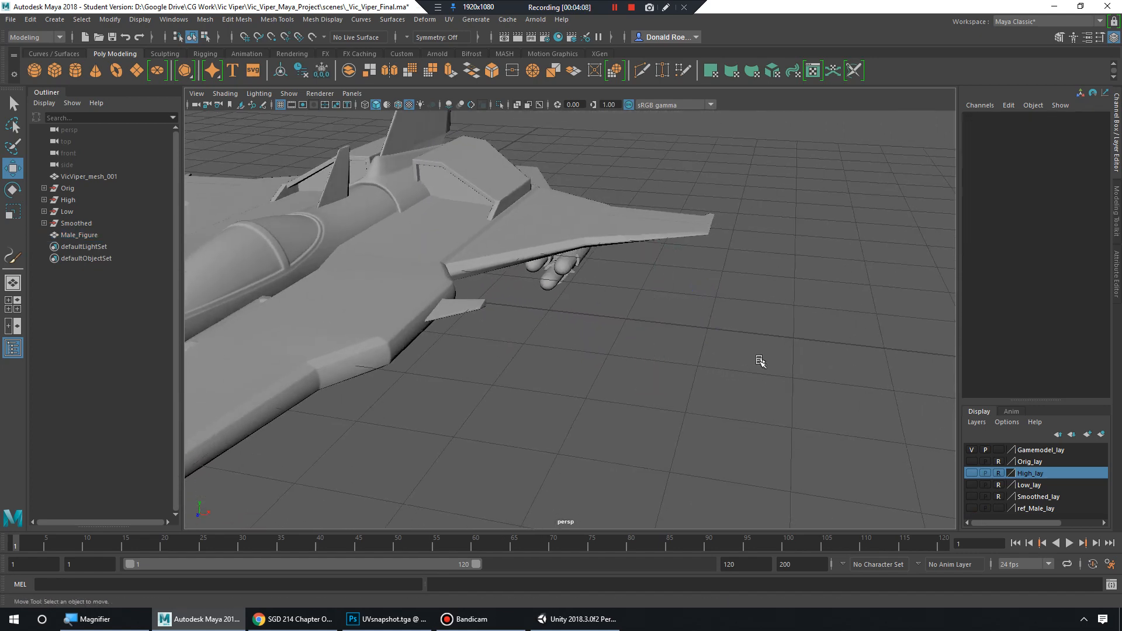
alt+drag(573, 284, 723, 273)
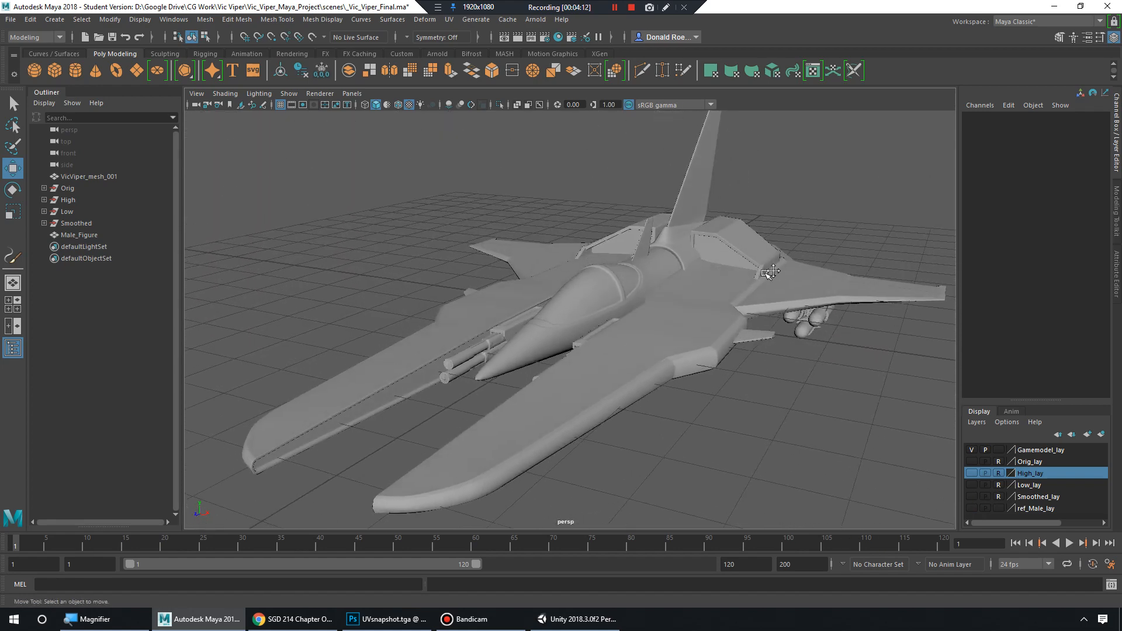
alt+right_drag(723, 272, 715, 266)
alt+drag(714, 265, 717, 269)
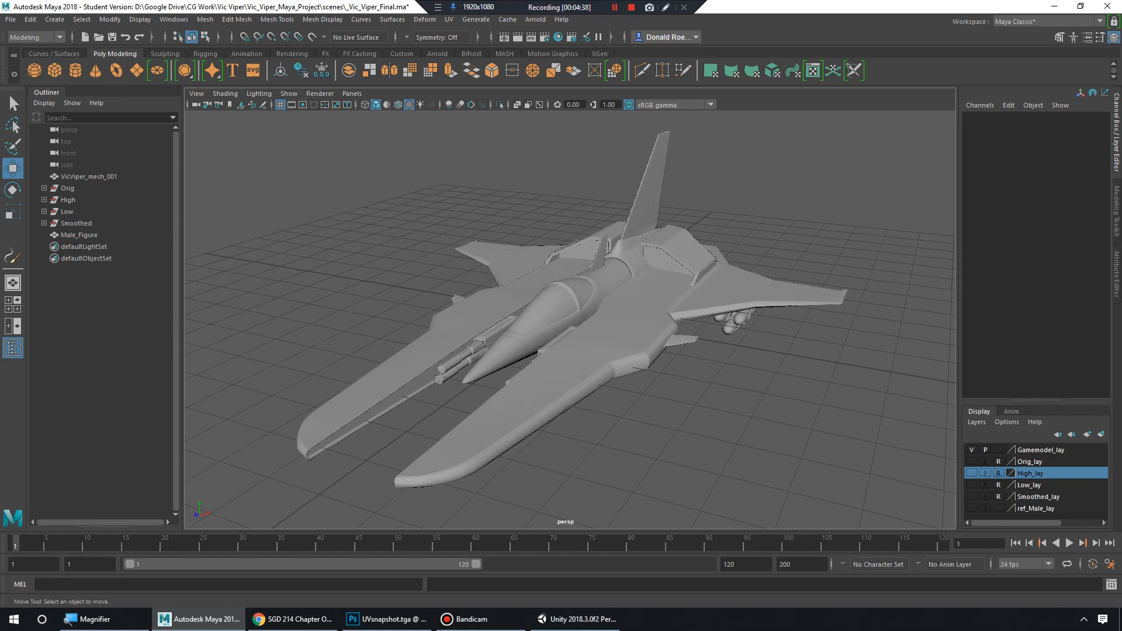
Rename the VicViper_mesh_001 object to VicViper_mesh.
key(alt+Tab)
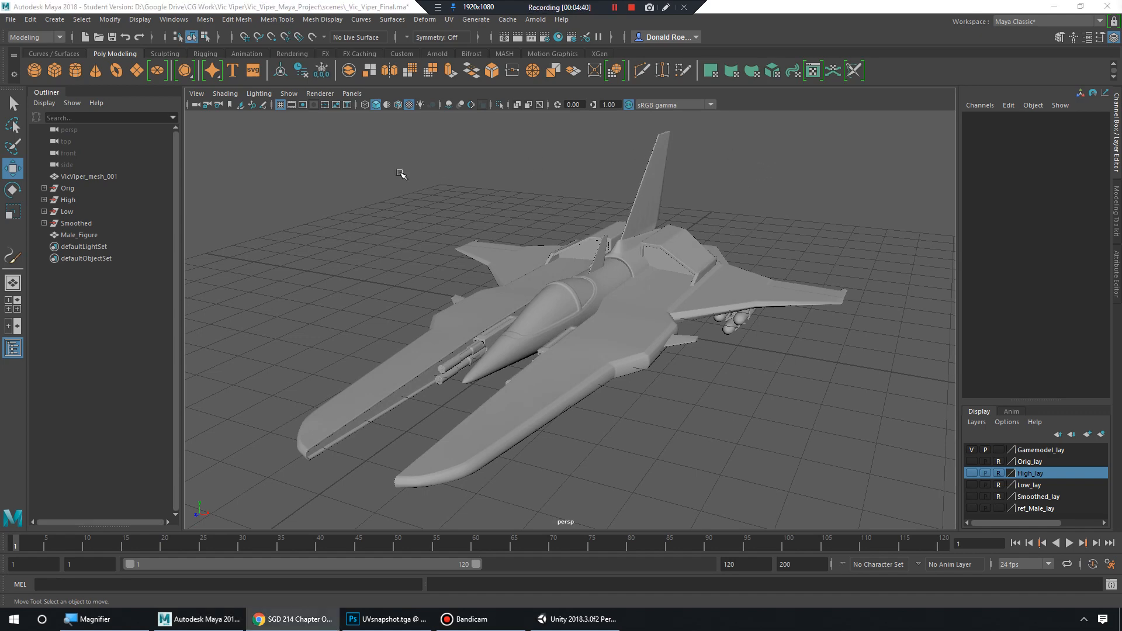
click(103, 177)
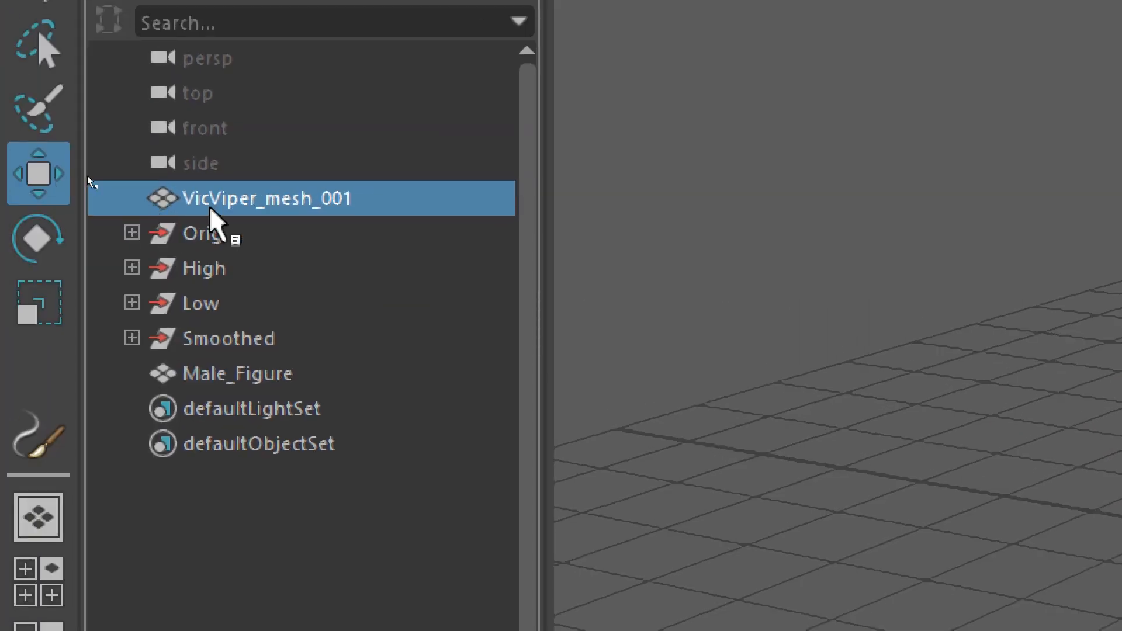
double_click(270, 202)
click(397, 204)
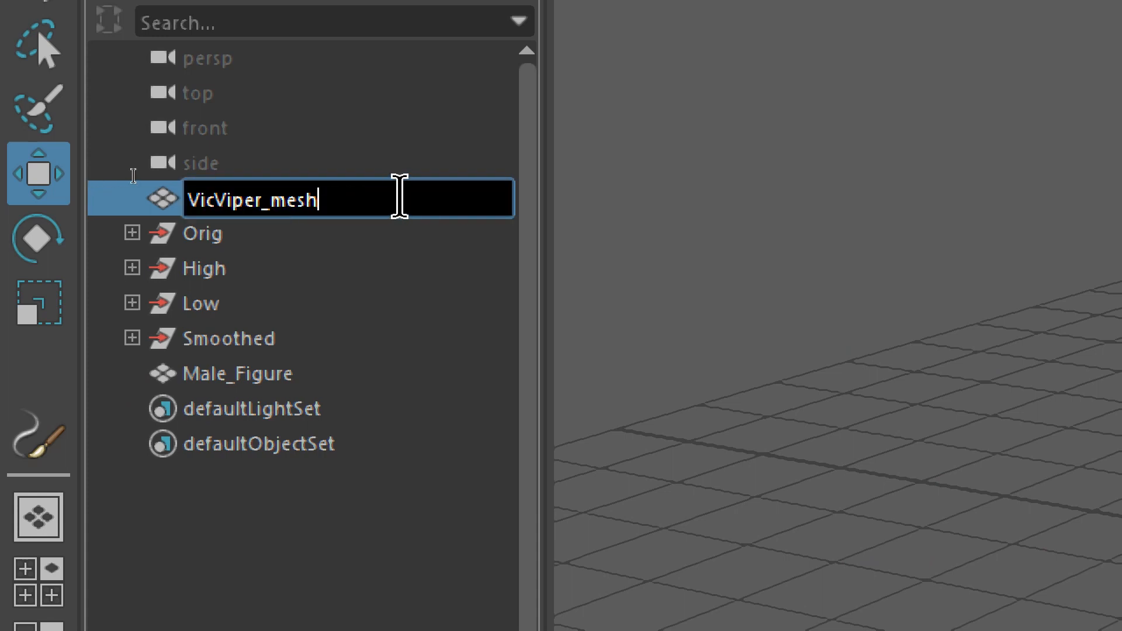
key(Return)
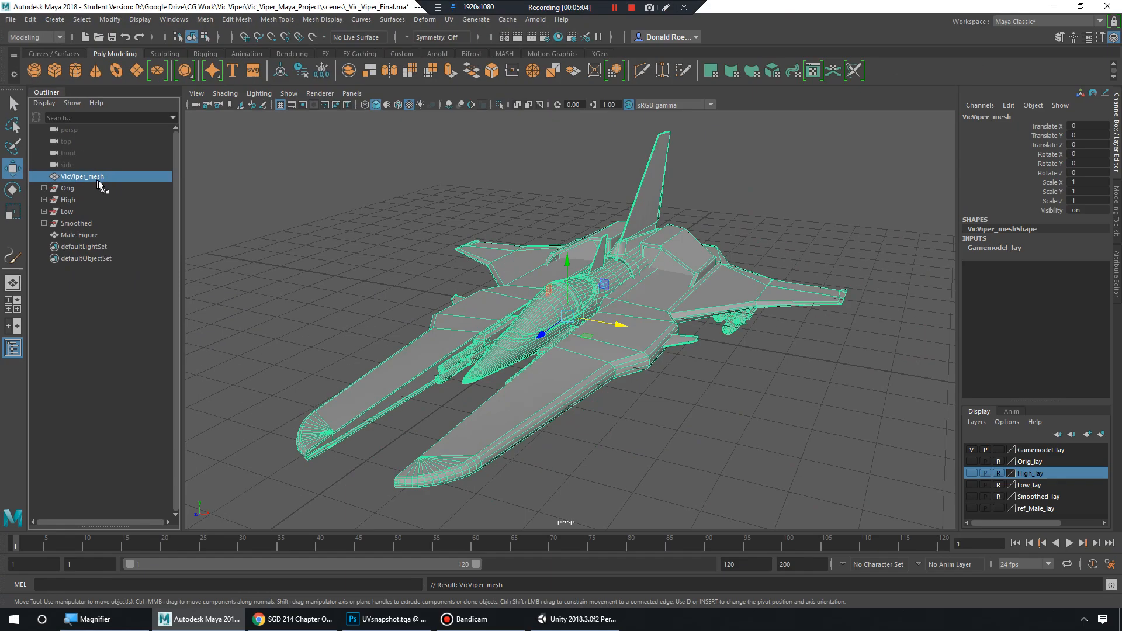
click(605, 327)
click(605, 327)
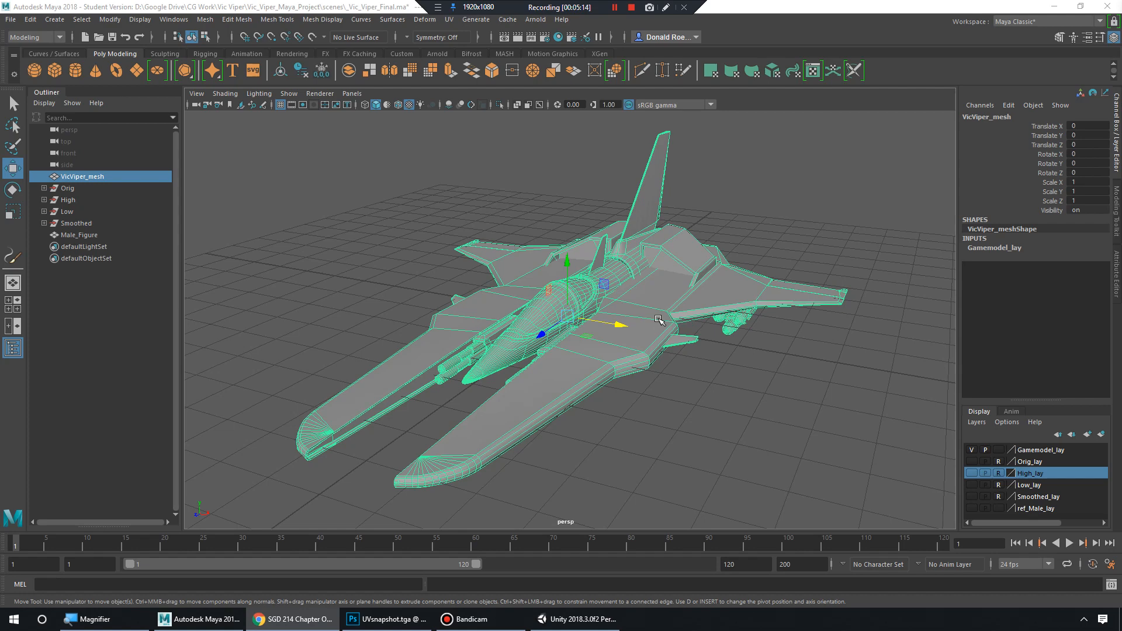
Switch to Unity and toggle the tool handle position to Center and back to Pivot.
click(574, 621)
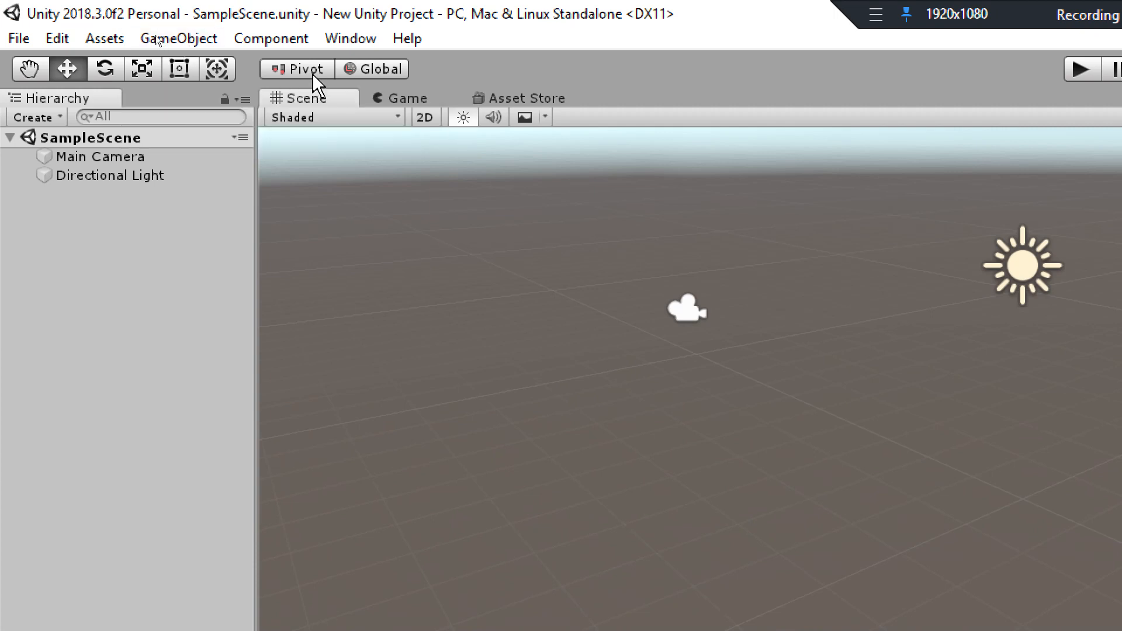
click(310, 70)
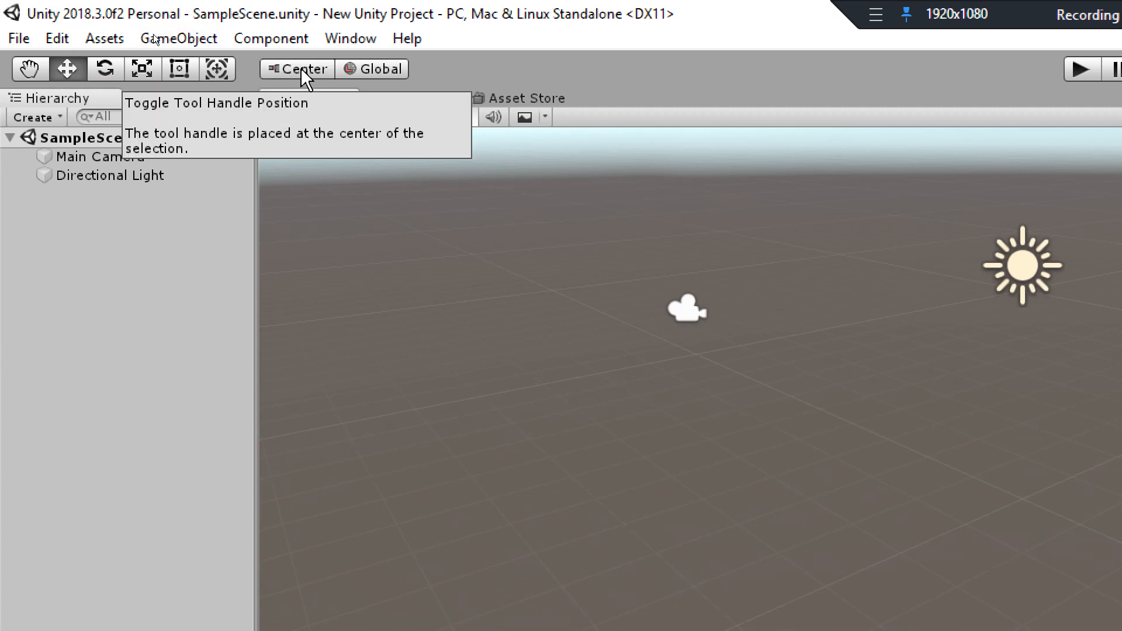
click(303, 68)
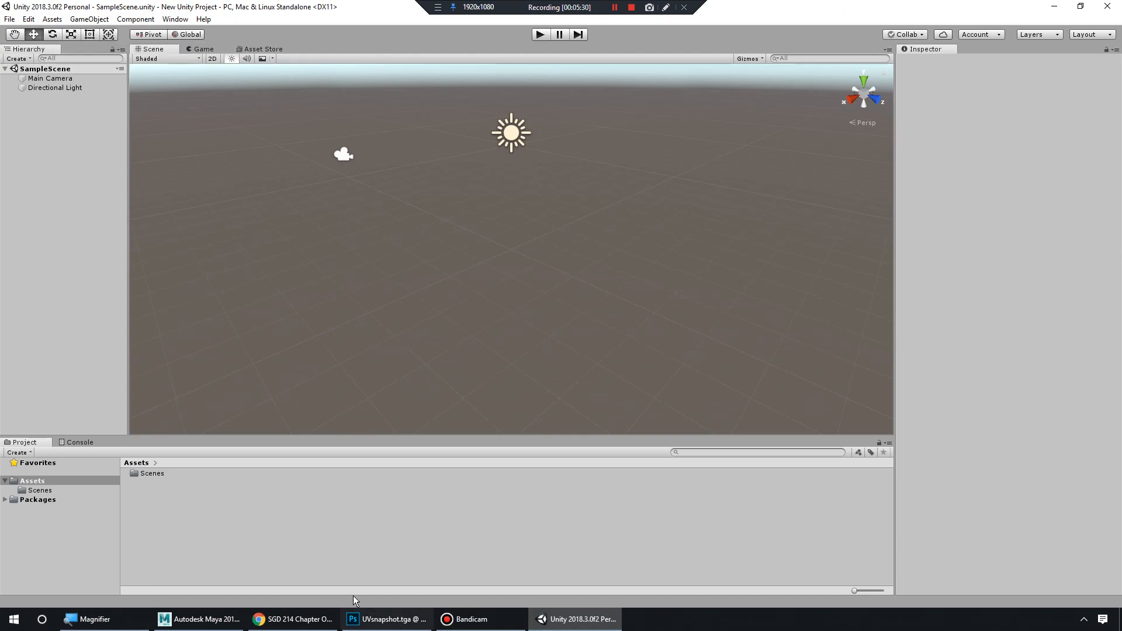
Return to Maya and center the pivot of VicViper_mesh.
click(198, 619)
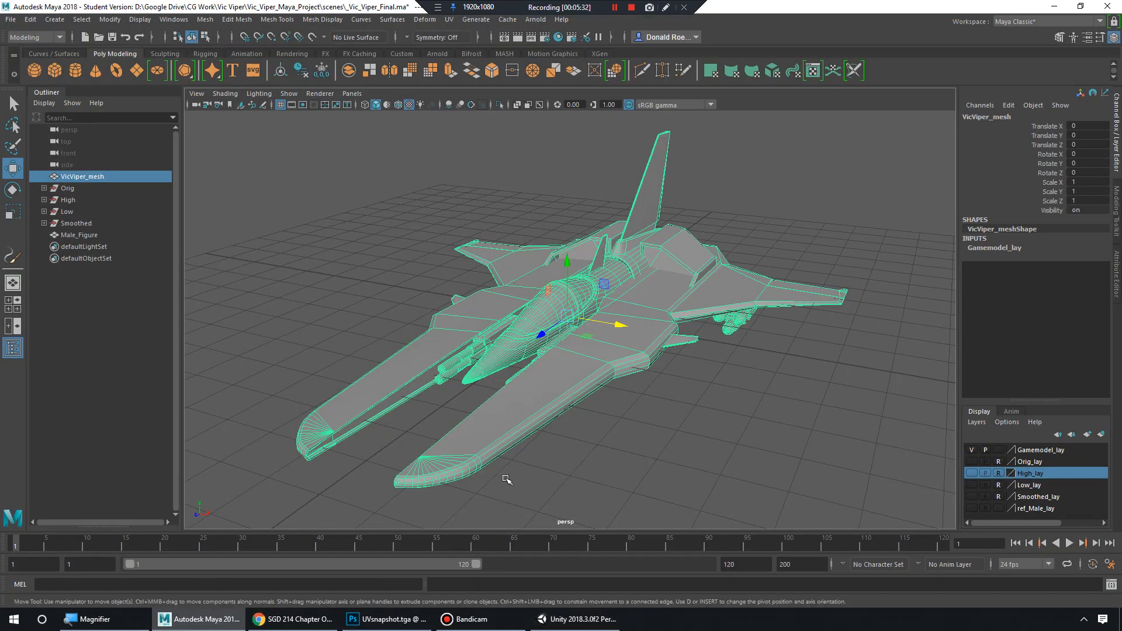
alt+drag(664, 393, 761, 380)
alt+right_drag(762, 381, 693, 373)
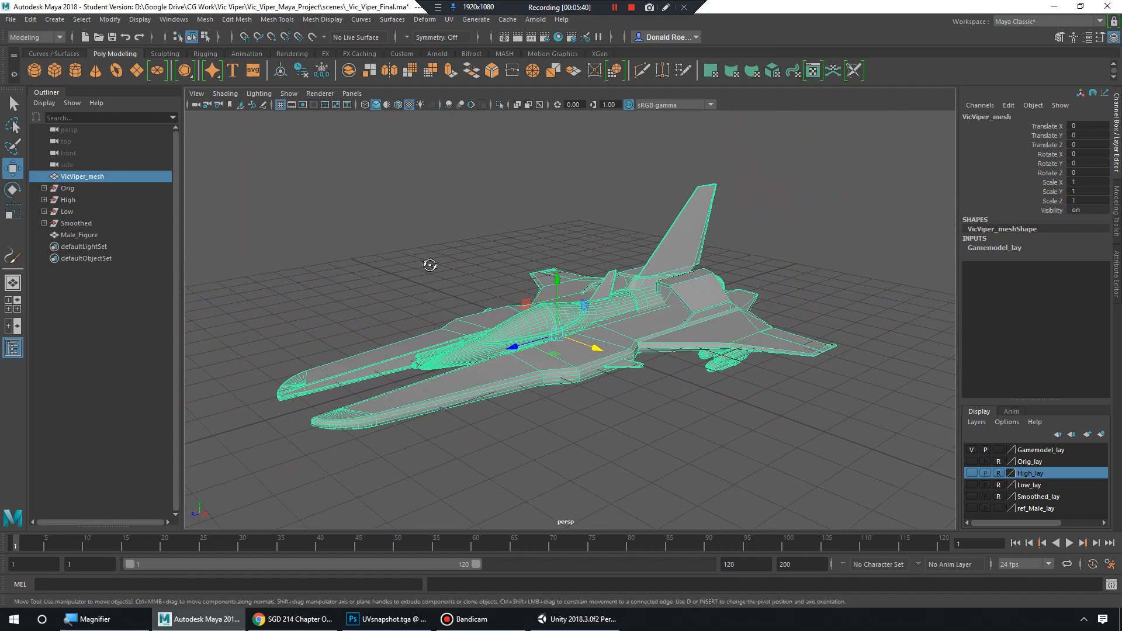
click(110, 19)
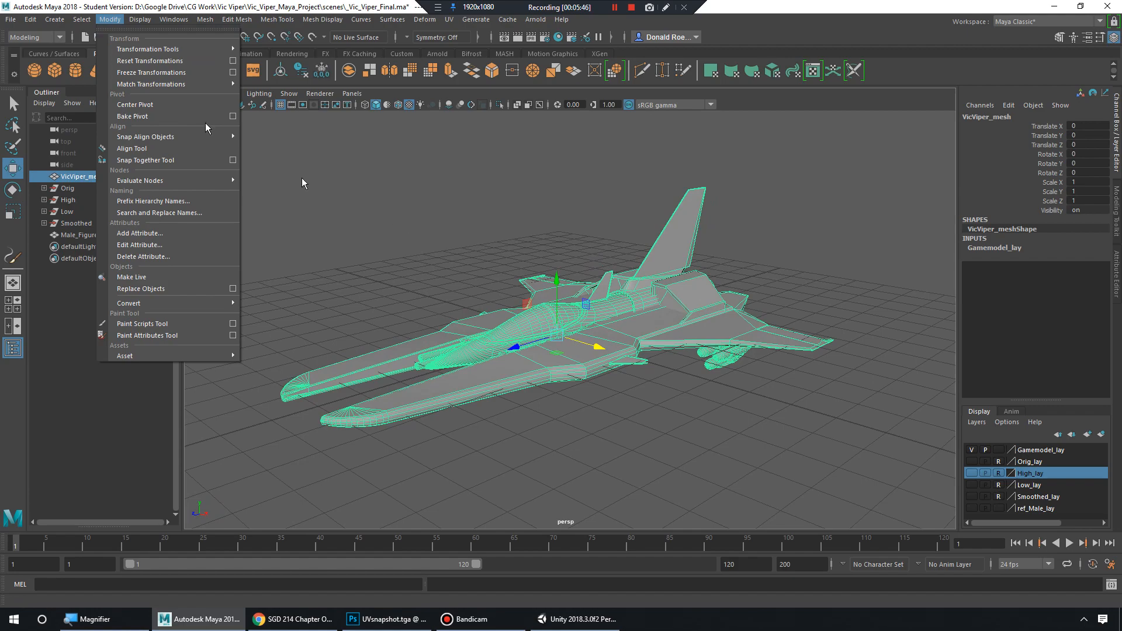
click(140, 104)
alt+drag(451, 251, 855, 170)
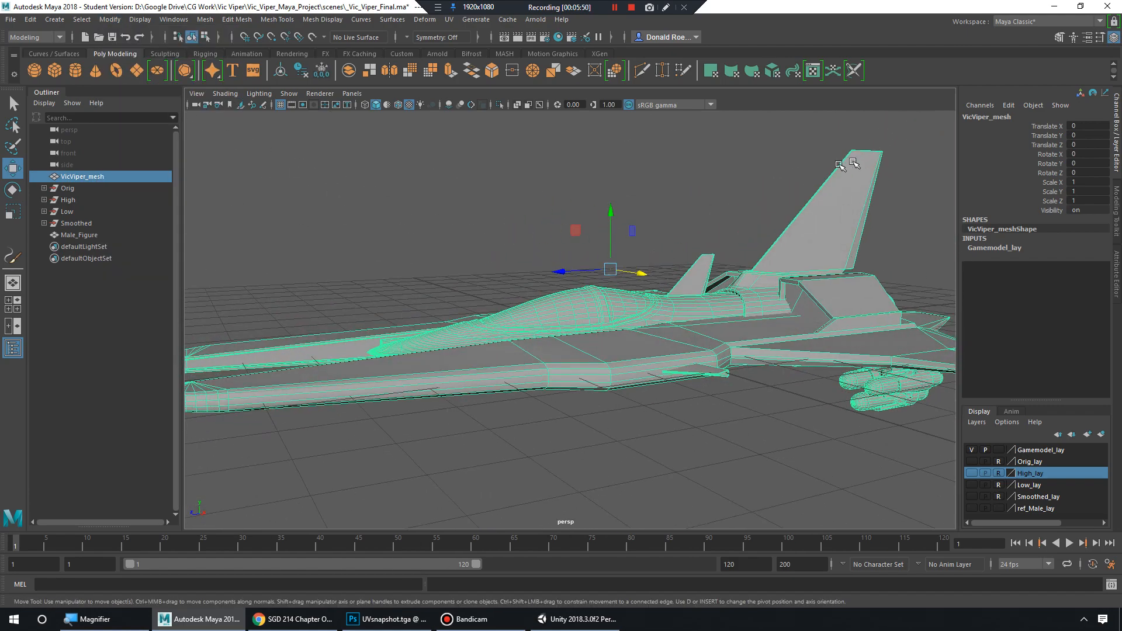
Try rotating the ship about its centered pivot, and undo the rotation.
alt+drag(617, 273, 708, 339)
key(e)
key(ctrl+z)
alt+drag(668, 302, 694, 298)
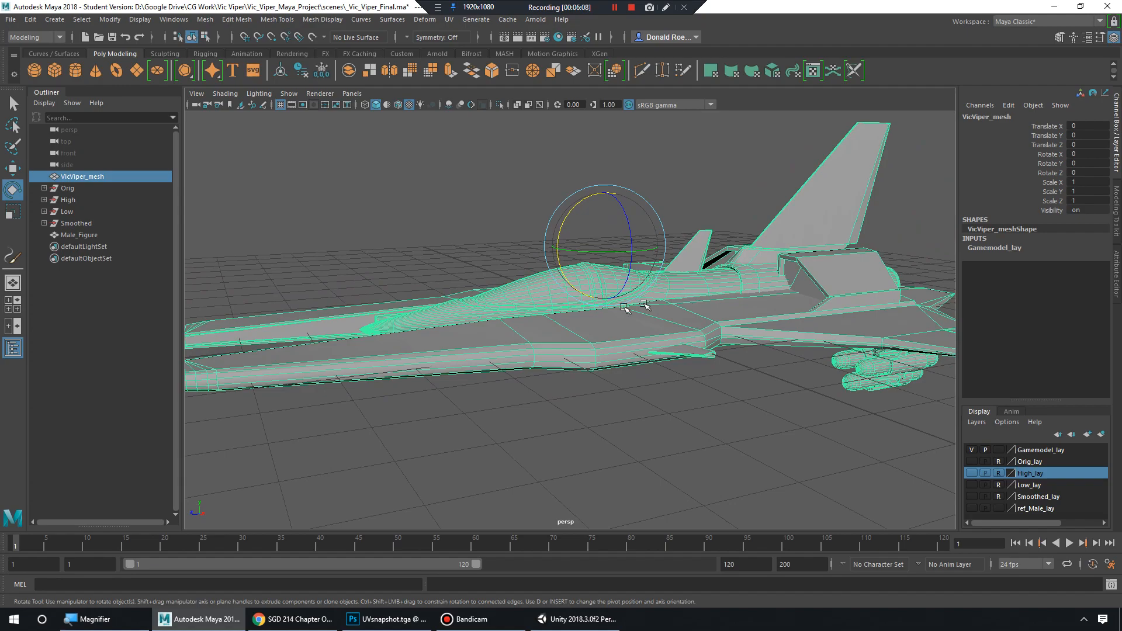
Display the ship in wireframe and examine where the grid's center lines cross beneath the fuselage.
alt+drag(617, 301, 663, 313)
alt+right_drag(663, 314, 630, 312)
alt+drag(630, 311, 599, 279)
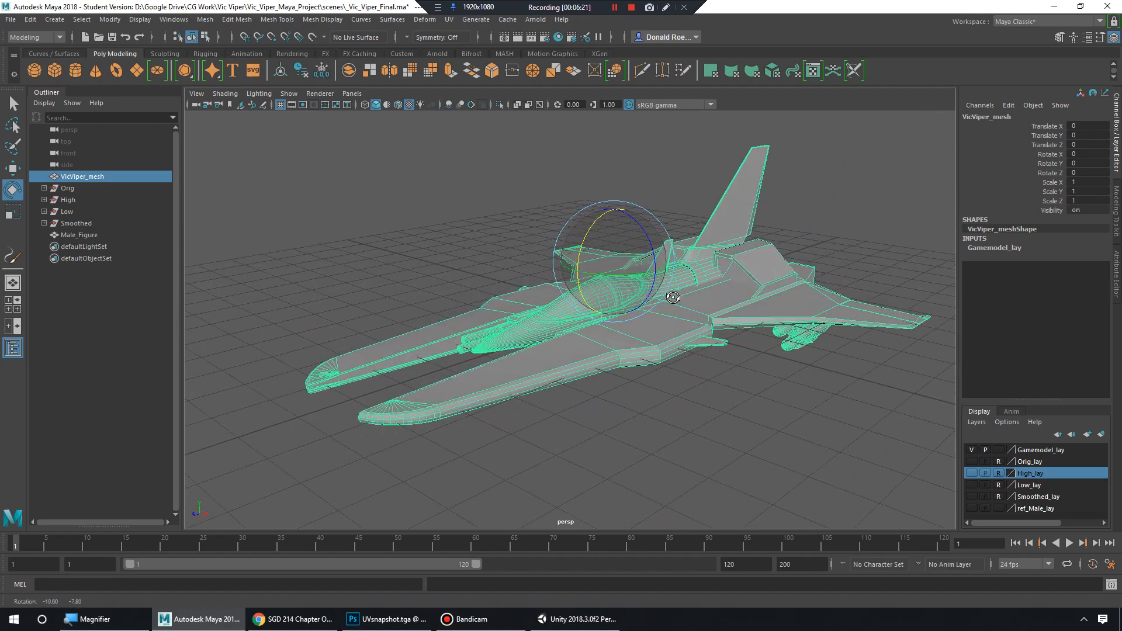
alt+drag(673, 298, 634, 333)
alt+right_drag(634, 333, 709, 333)
alt+drag(709, 333, 671, 366)
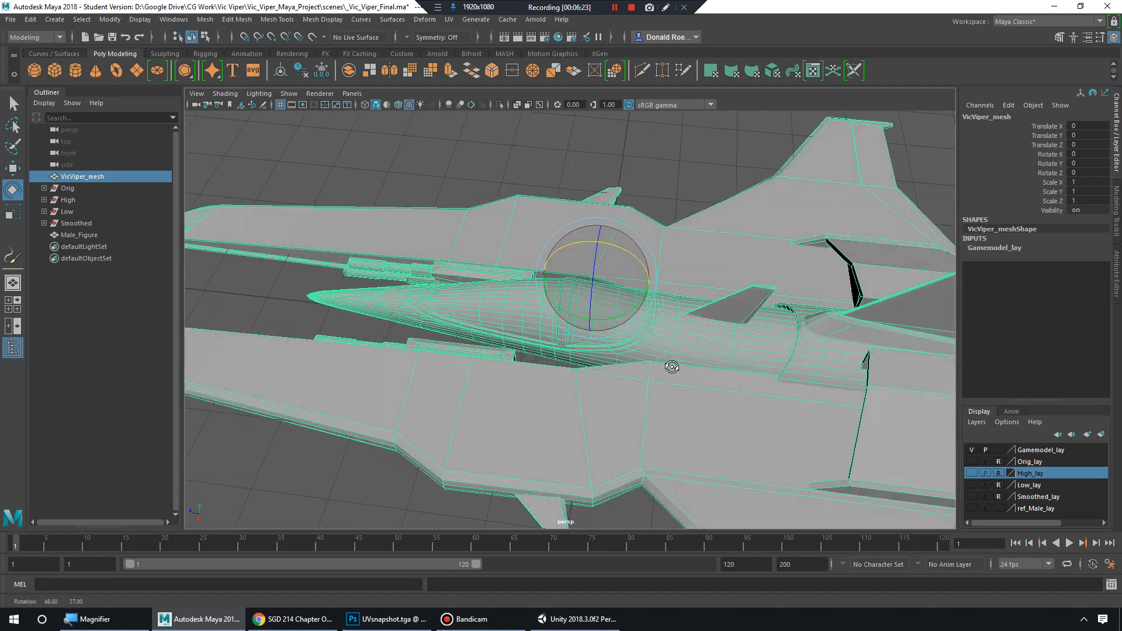
alt+right_drag(671, 367, 713, 341)
mouse_move(713, 341)
alt+mouse_down()
mouse_move(681, 303)
mouse_move(678, 269)
mouse_move(634, 276)
mouse_move(621, 328)
mouse_move(707, 333)
alt+mouse_up()
key(4)
scroll(706, 333, up, 3)
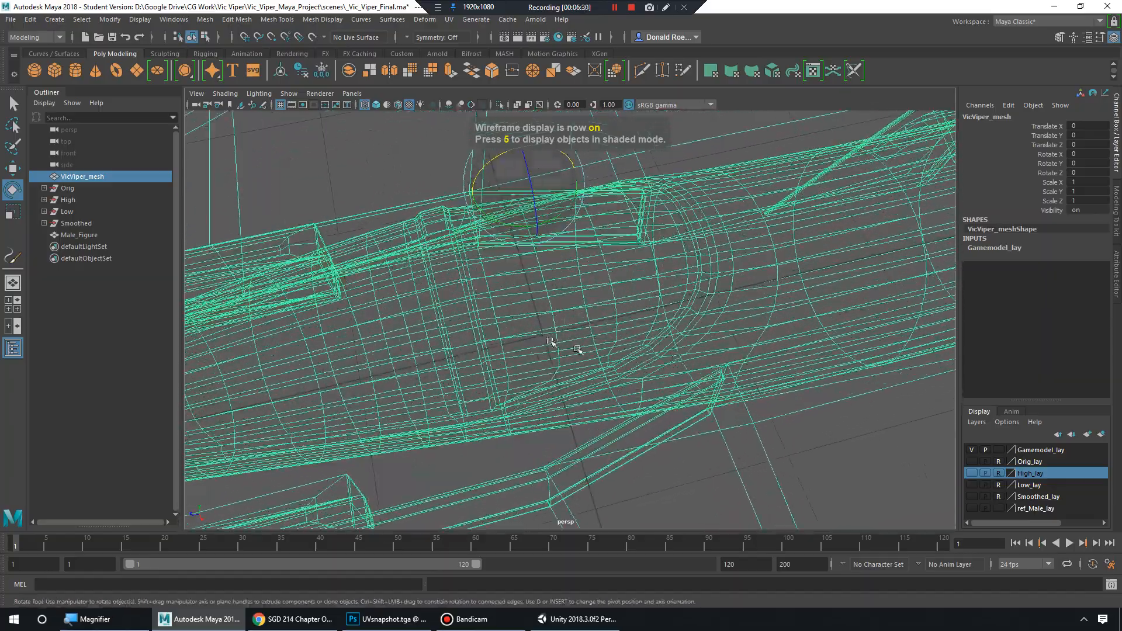
alt+drag(549, 341, 581, 342)
scroll(602, 350, up, 3)
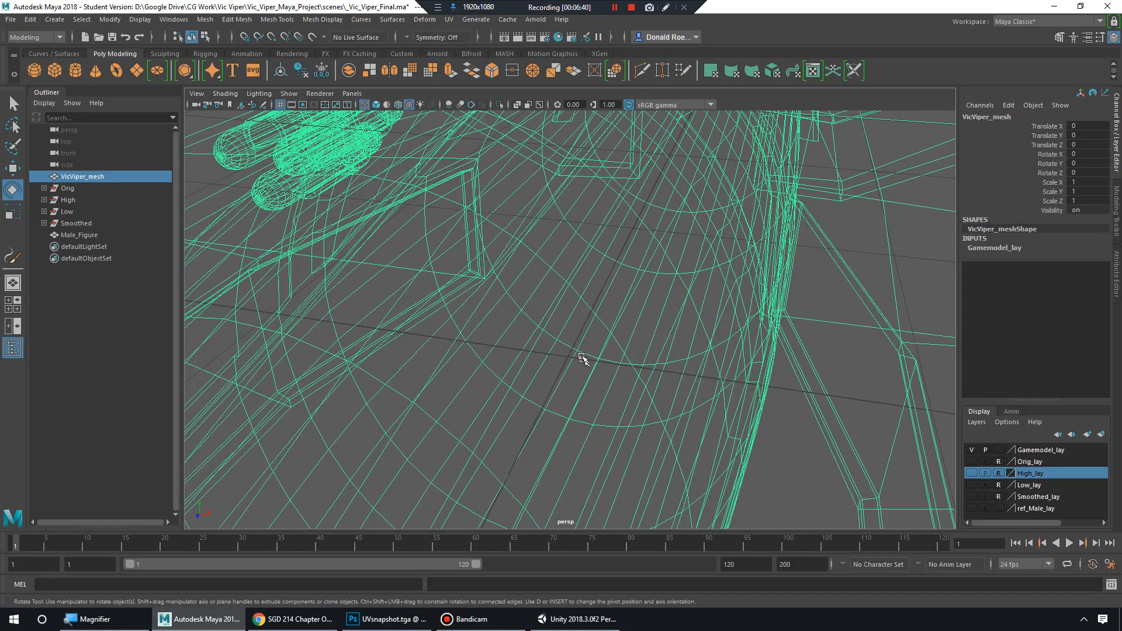
scroll(619, 354, down, 3)
alt+drag(656, 351, 578, 245)
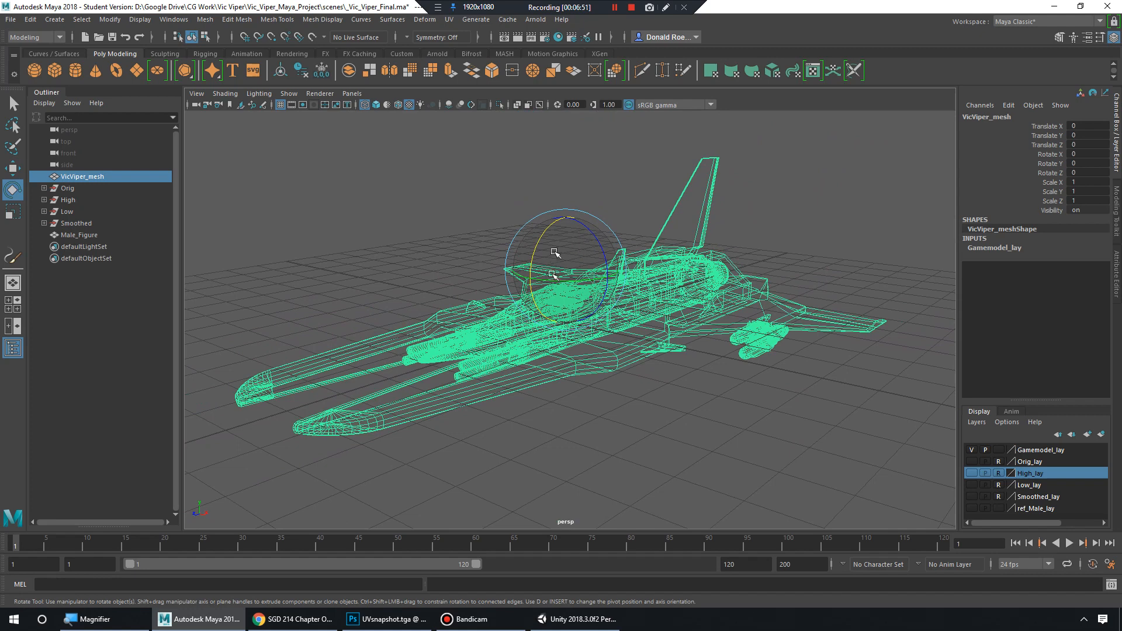
Try the Center handle position in Unity, and return to Maya to examine the ship's pivot relative to the grid center.
key(w)
click(579, 619)
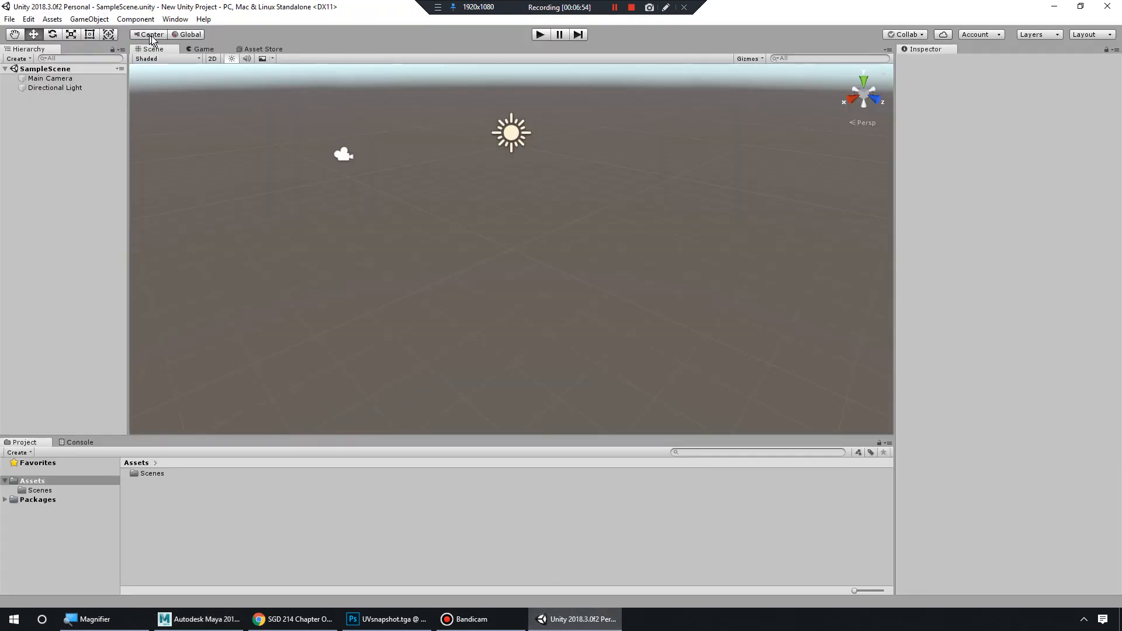
click(225, 618)
alt+drag(655, 330, 595, 331)
scroll(611, 327, up, 4)
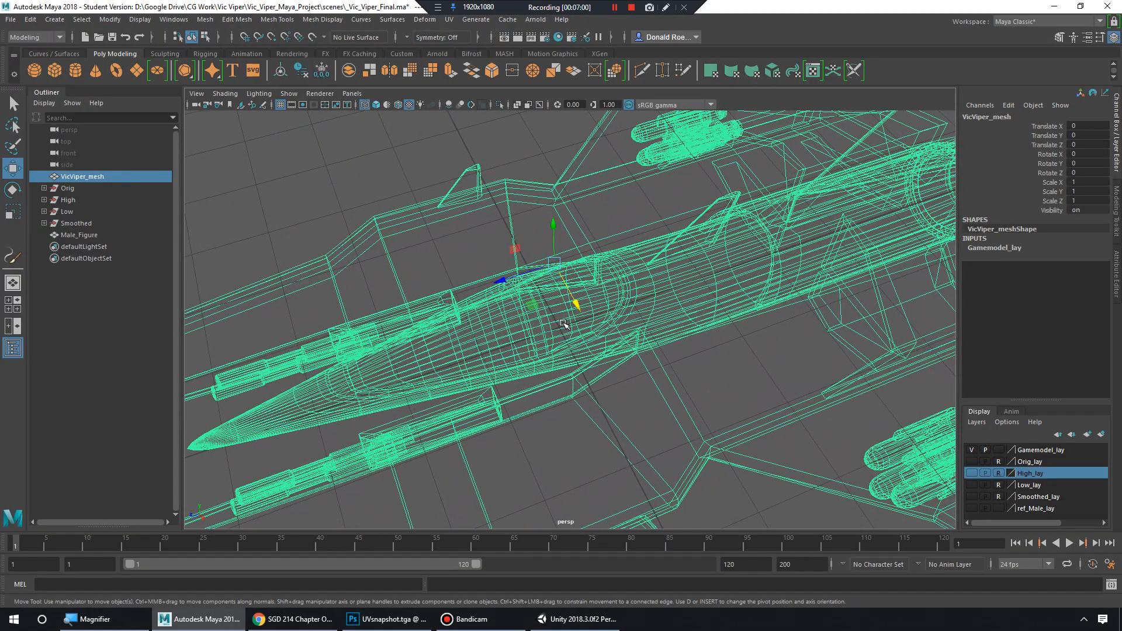
scroll(549, 344, down, 5)
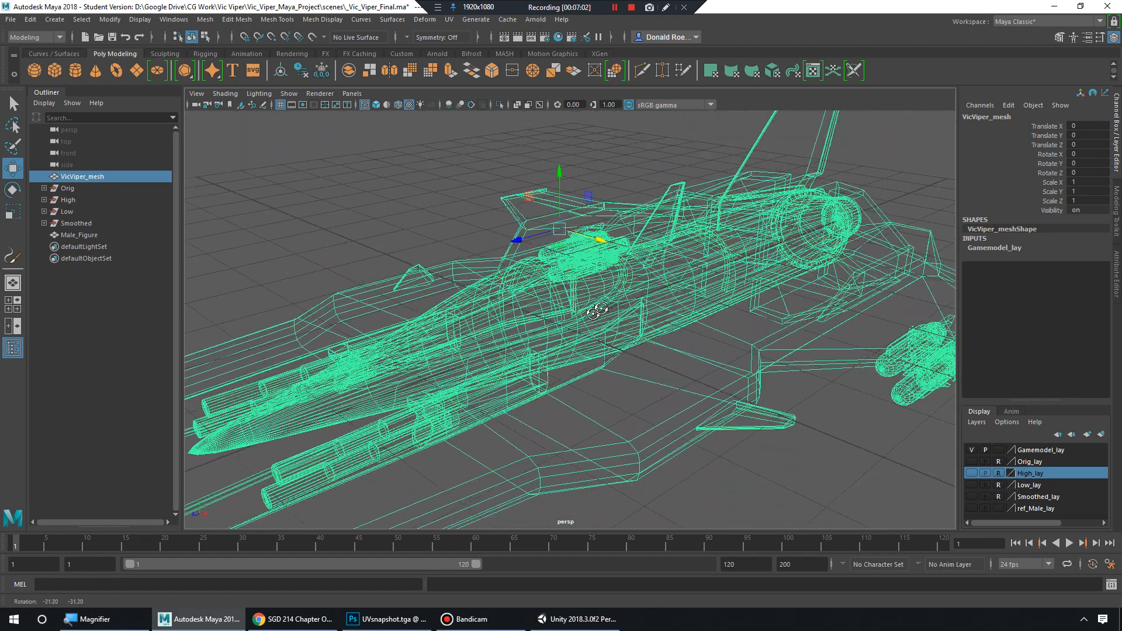
Freeze and then reset the transformations of VicViper_mesh.
click(109, 19)
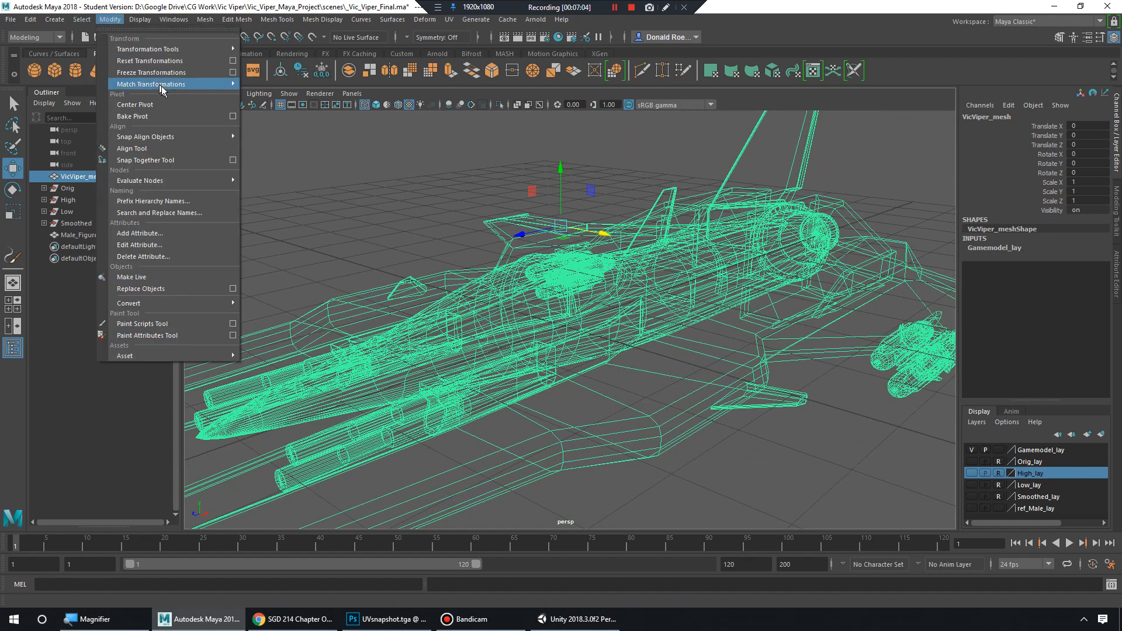
click(146, 73)
click(114, 21)
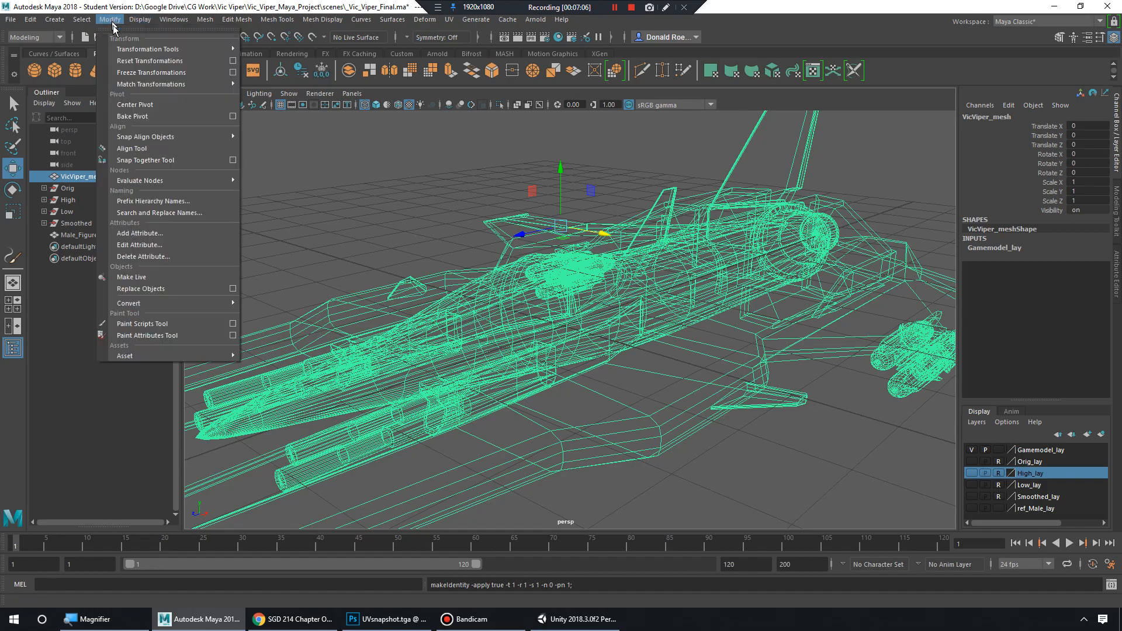
click(141, 61)
alt+drag(682, 269, 615, 248)
scroll(615, 248, down, 3)
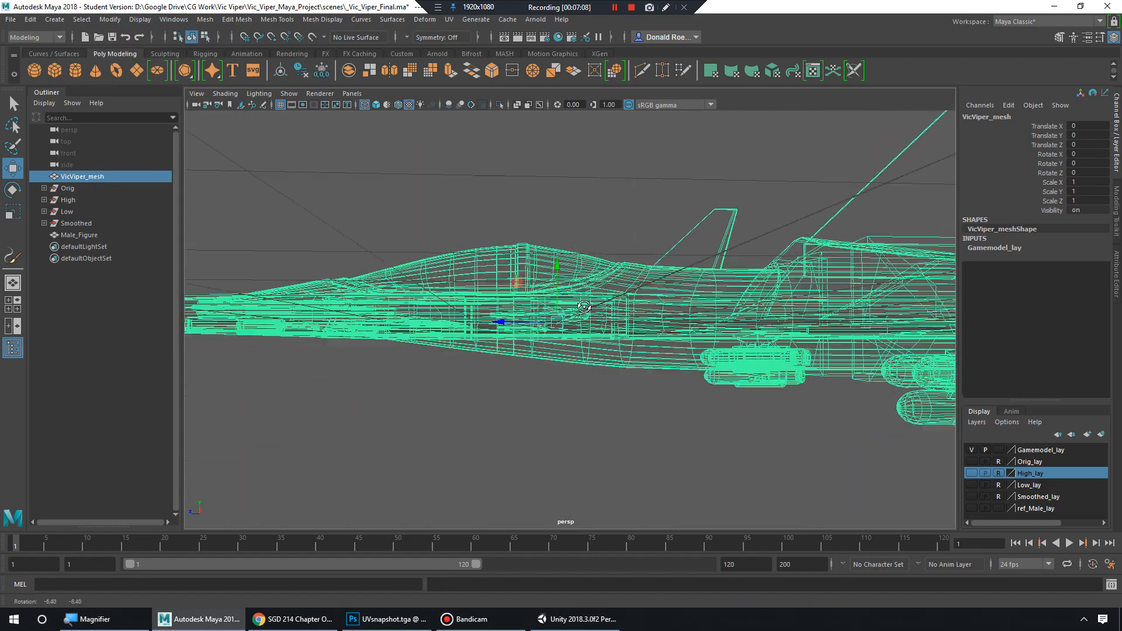
Examine the ship's pivot with the Rotate tool in wireframe, and return to the shaded display of the whole ship.
key(e)
mouse_move(576, 318)
alt+mouse_down()
mouse_move(608, 331)
mouse_move(516, 298)
mouse_move(538, 282)
mouse_move(756, 302)
mouse_move(713, 343)
mouse_move(431, 315)
mouse_move(643, 293)
mouse_move(549, 287)
mouse_move(731, 293)
mouse_move(708, 276)
mouse_move(659, 301)
mouse_move(563, 306)
mouse_move(642, 304)
mouse_move(666, 309)
mouse_move(661, 321)
alt+mouse_up()
key(5)
key(ctrl+z)
scroll(657, 302, up, 2)
key(4)
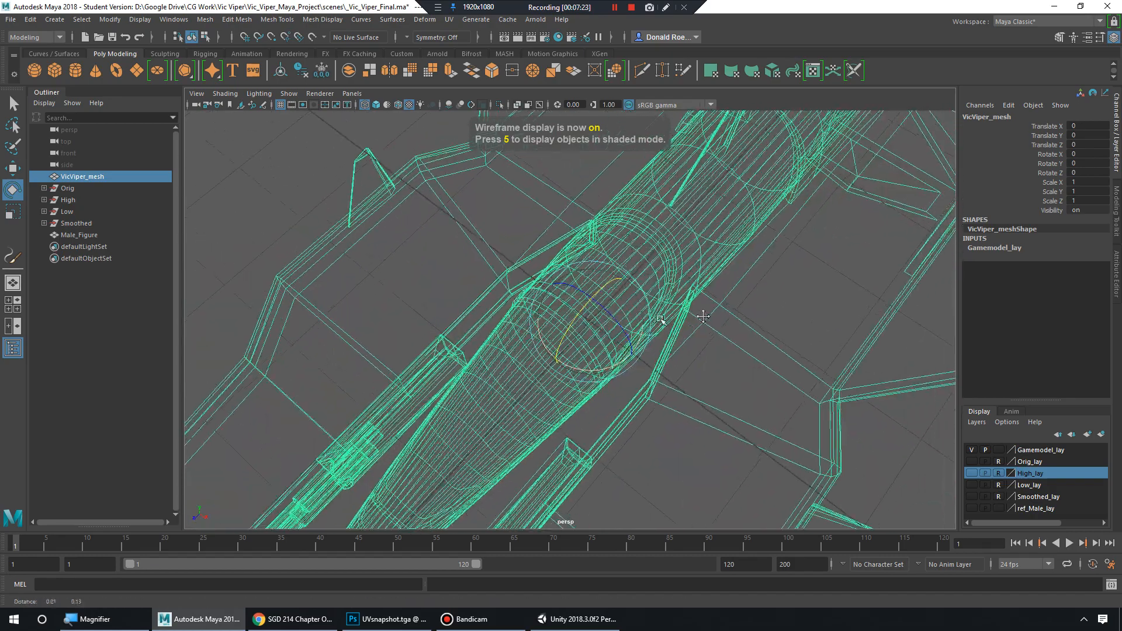
alt+right_drag(661, 321, 701, 331)
alt+right_drag(590, 335, 415, 267)
key(f)
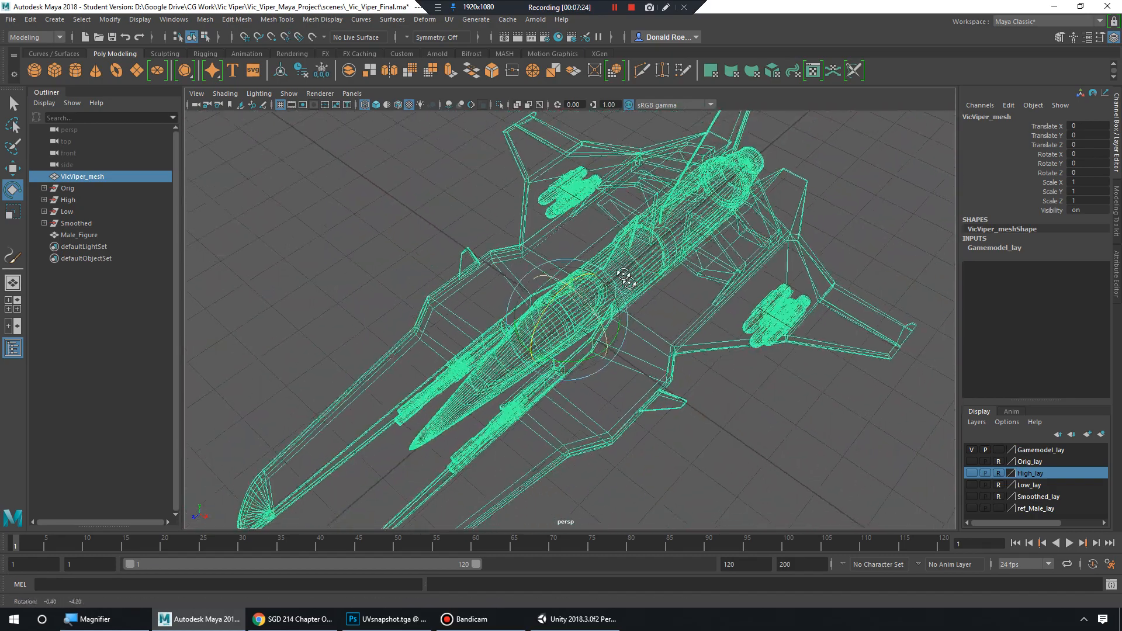
key(6)
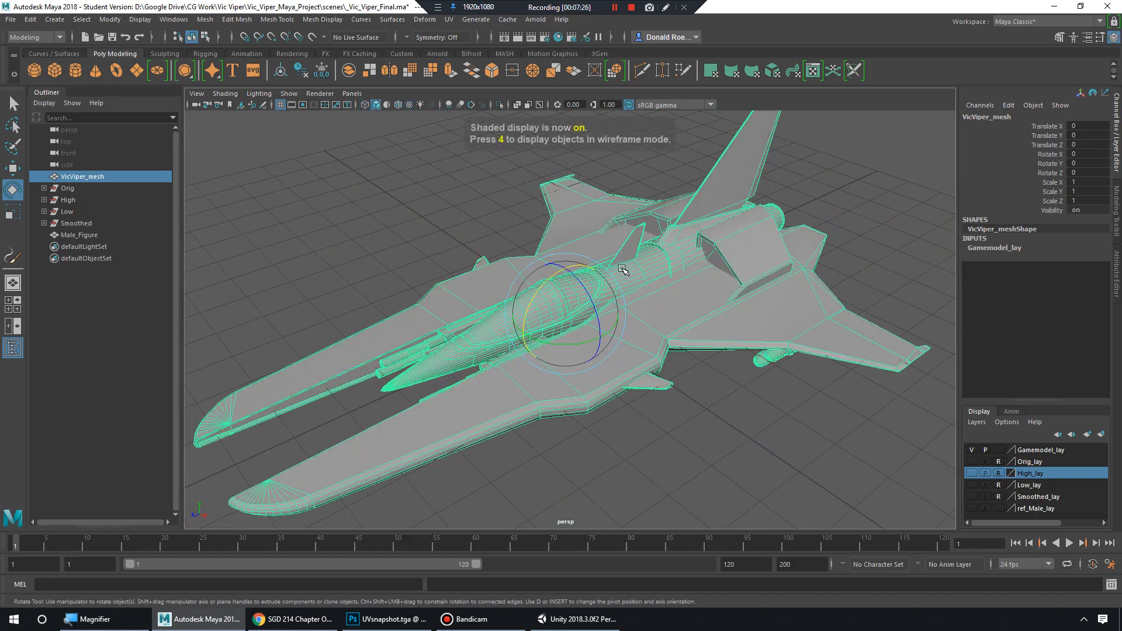
alt+drag(682, 410, 697, 375)
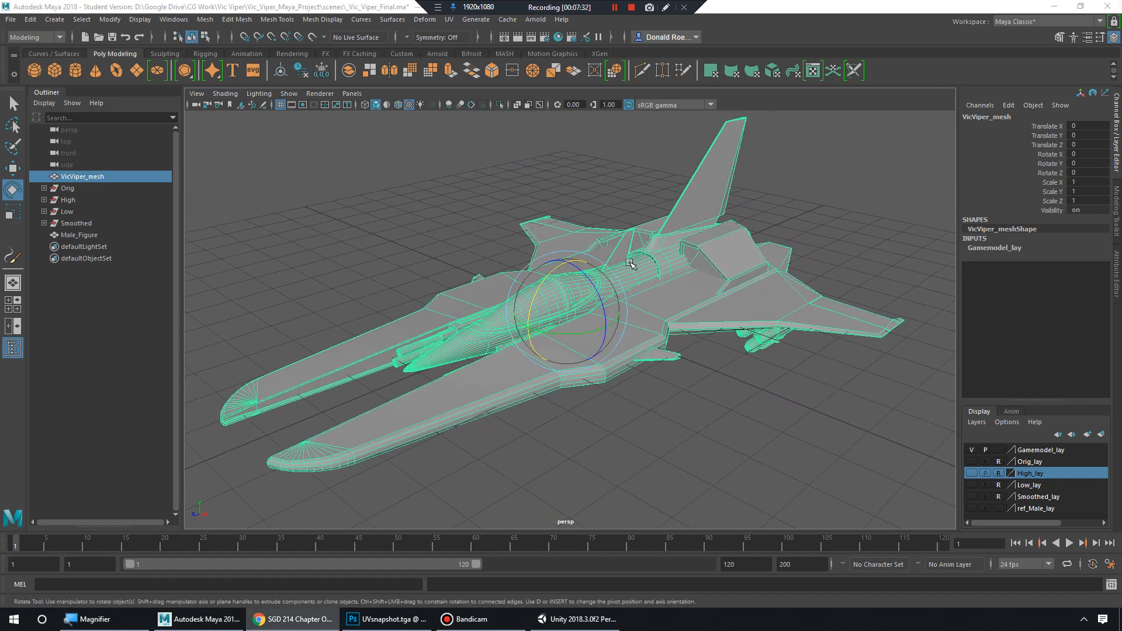
click(496, 190)
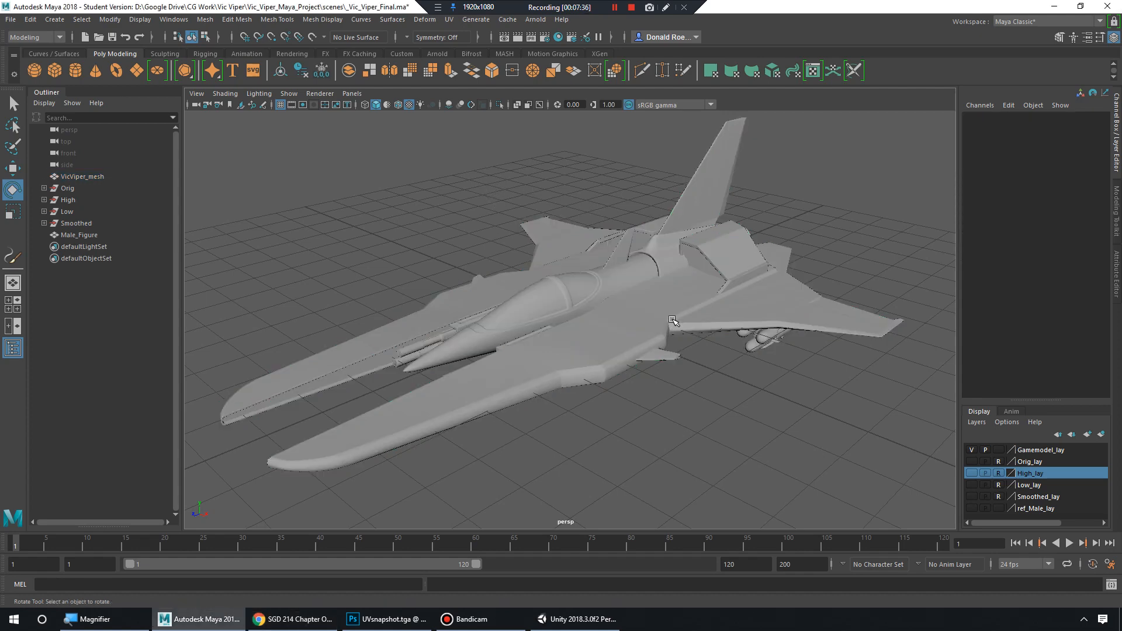
click(610, 283)
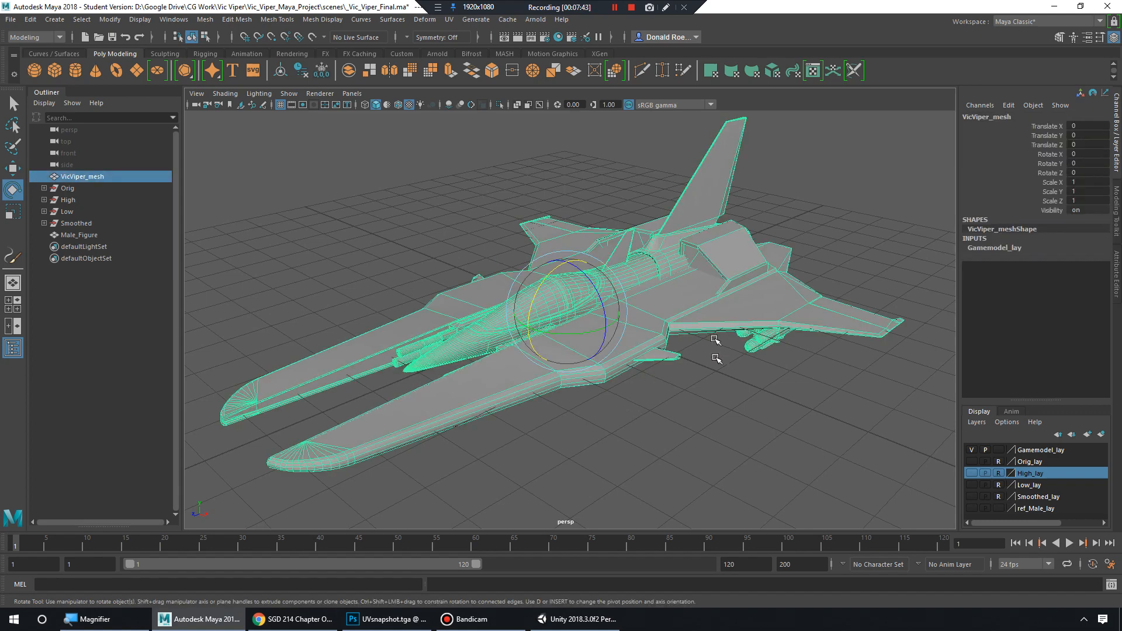
alt+drag(645, 351, 704, 327)
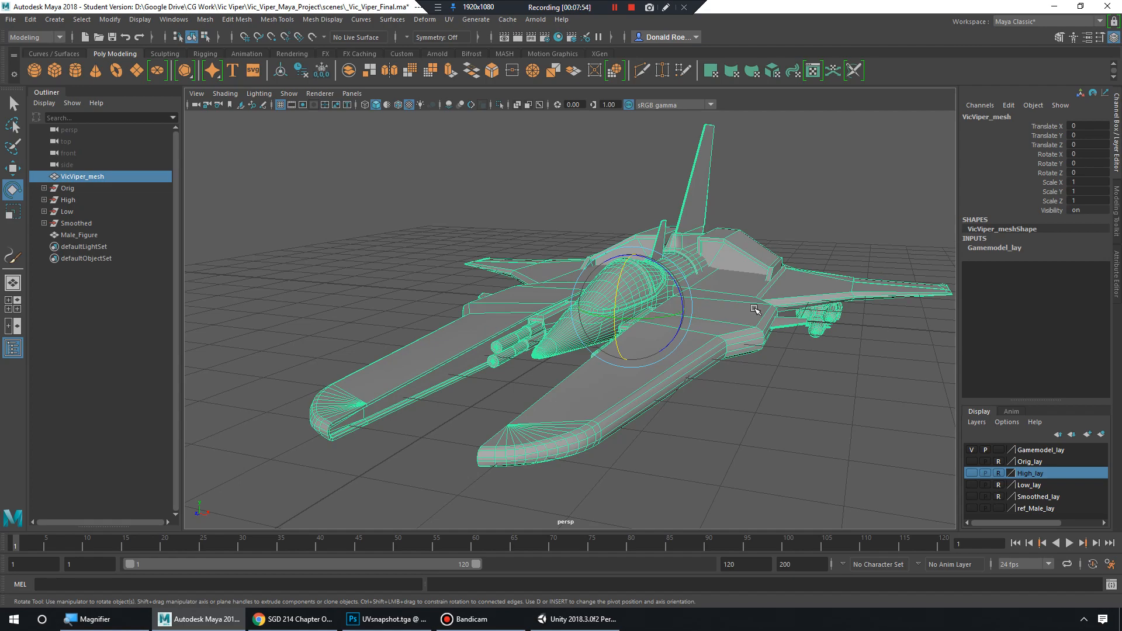
alt+drag(719, 310, 672, 320)
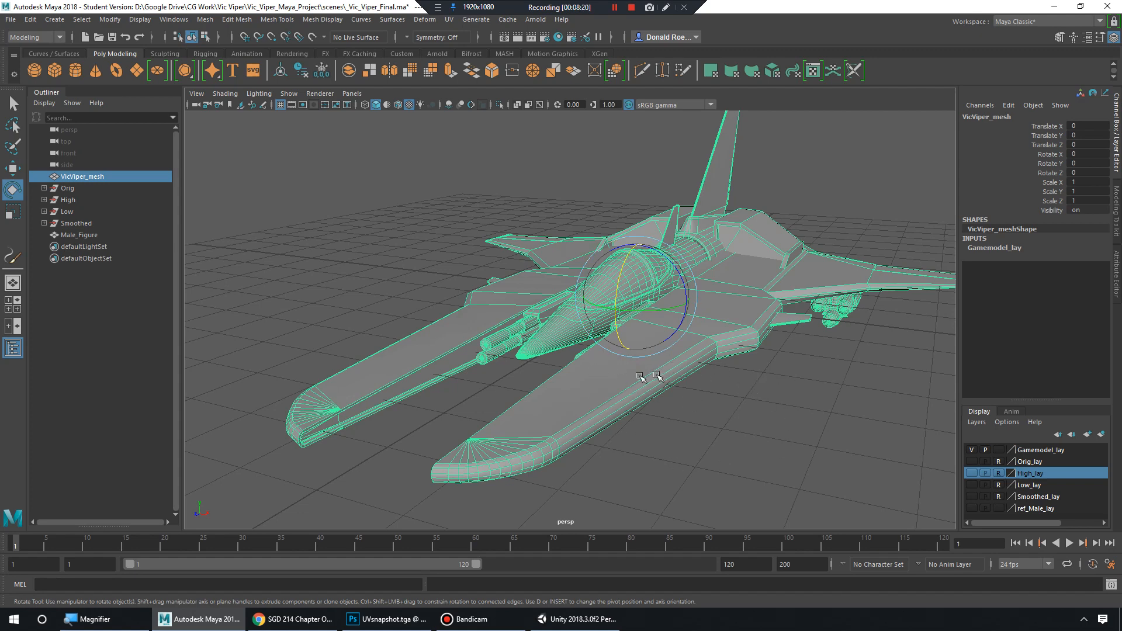
click(759, 418)
click(707, 342)
alt+middle_drag(685, 323, 655, 345)
alt+right_drag(655, 346, 608, 333)
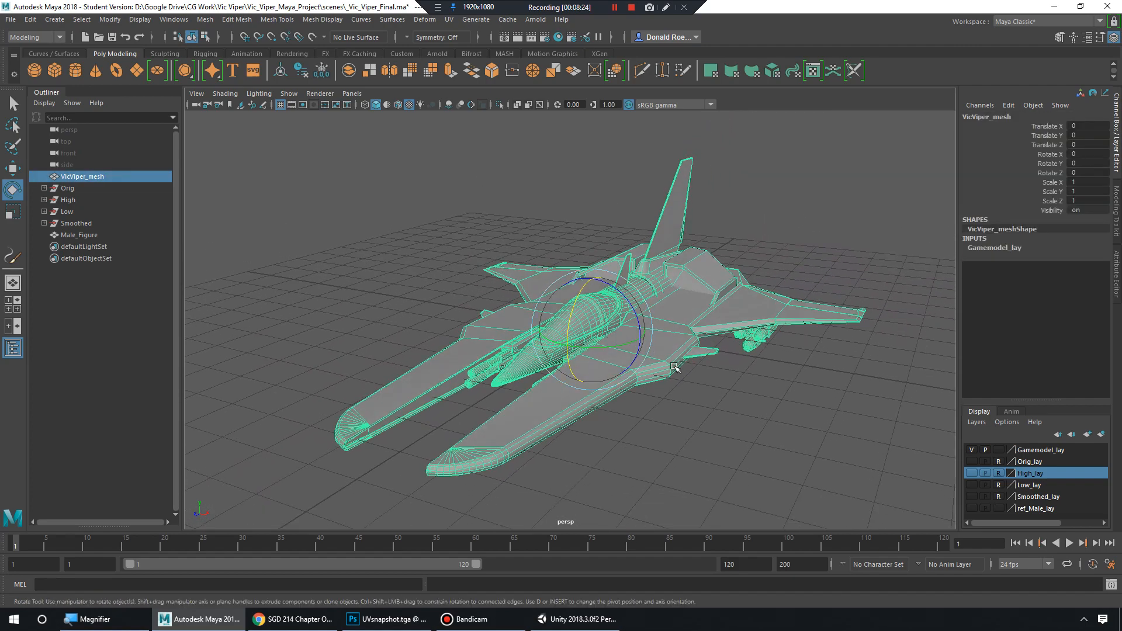
click(706, 442)
click(695, 349)
click(672, 447)
click(639, 368)
Set up an export of the selected ship to the Desktop as VicViper_gamemodel, using the FBX export file type.
click(12, 20)
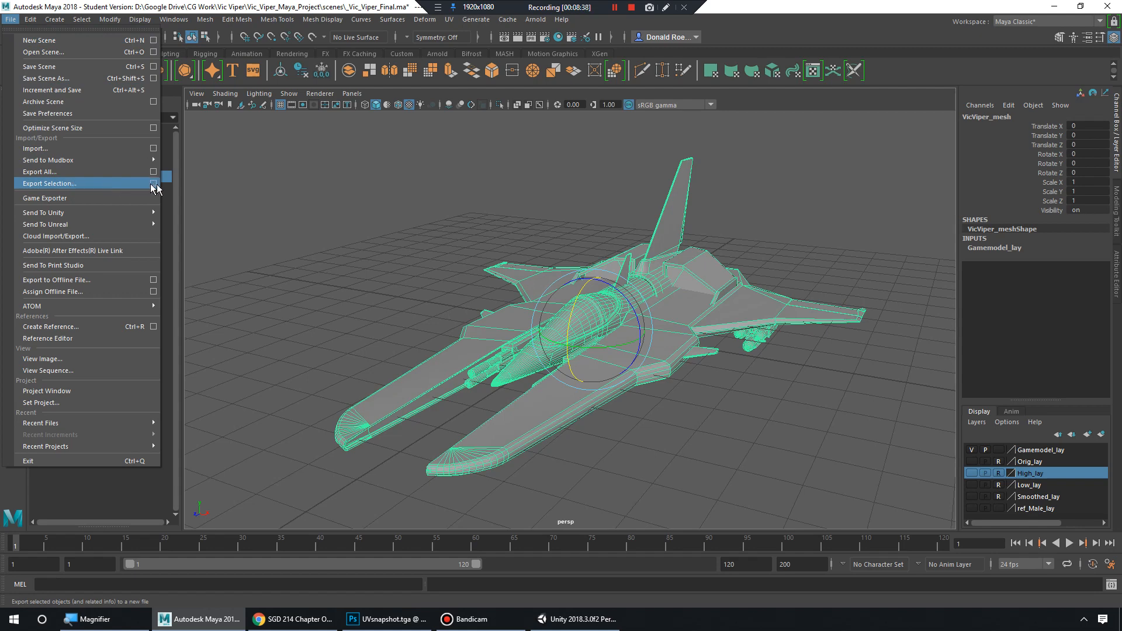
click(85, 184)
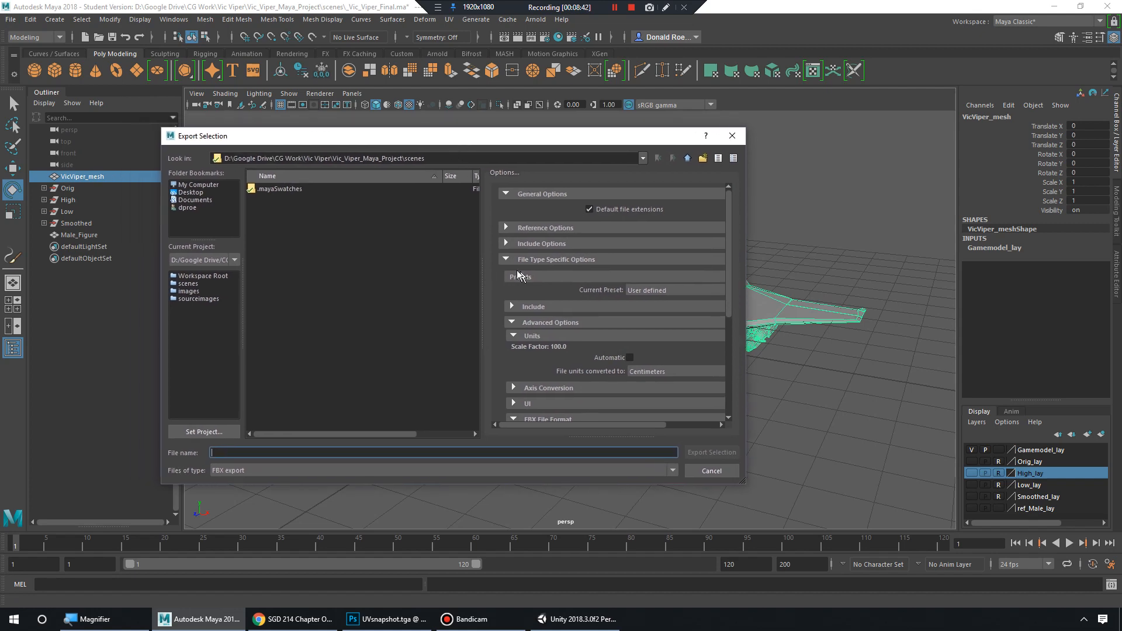
click(503, 260)
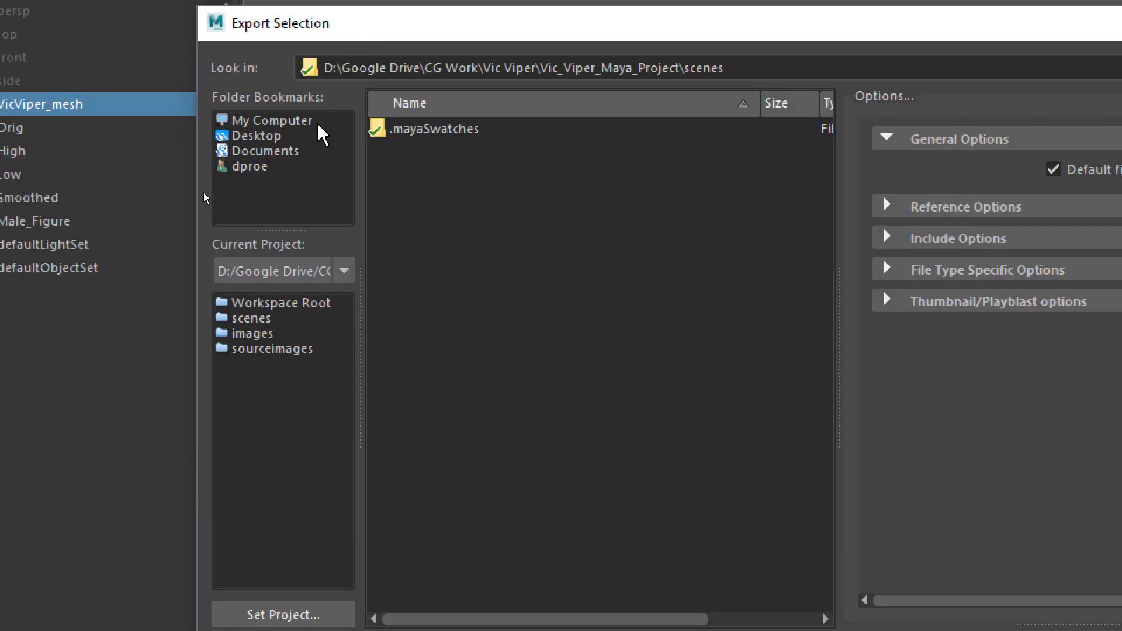
click(304, 135)
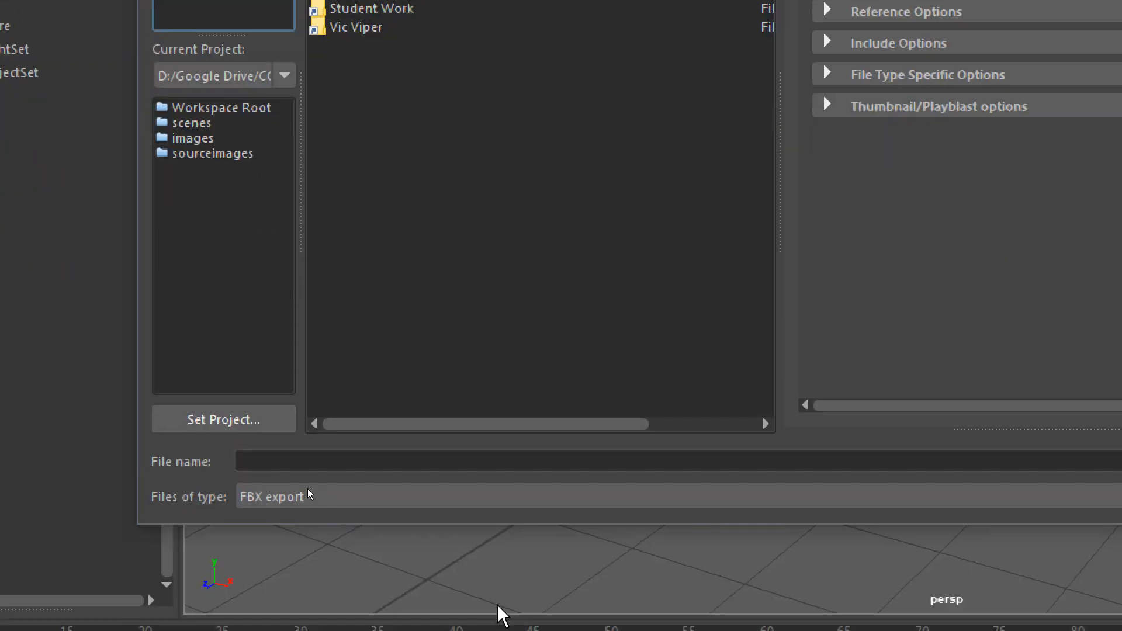
click(328, 462)
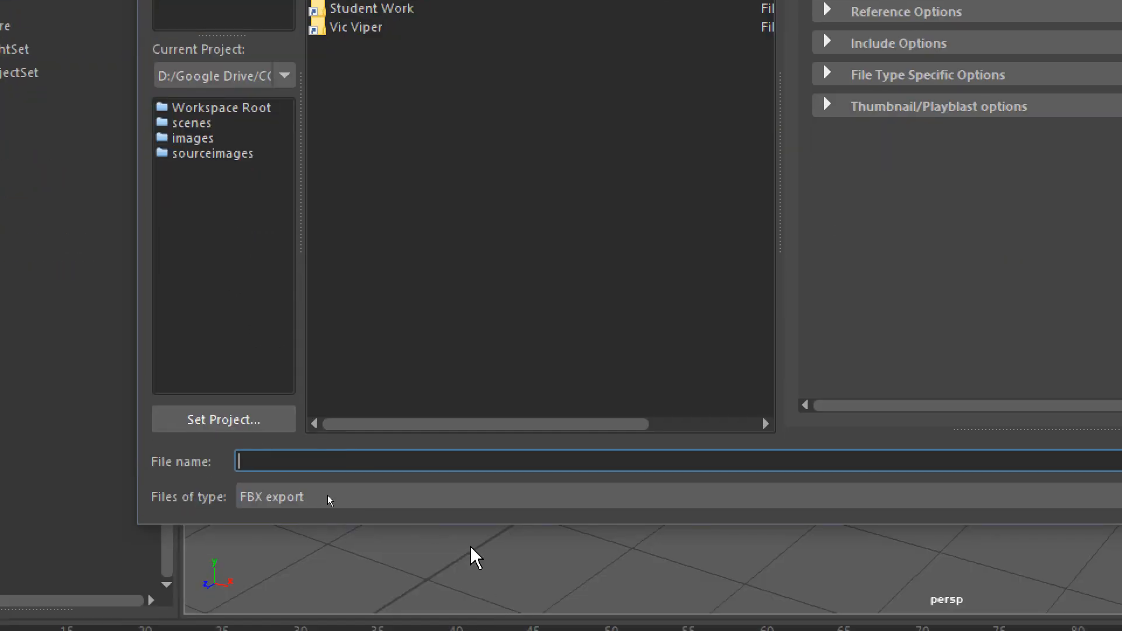
text(VicViper_gamemodel)
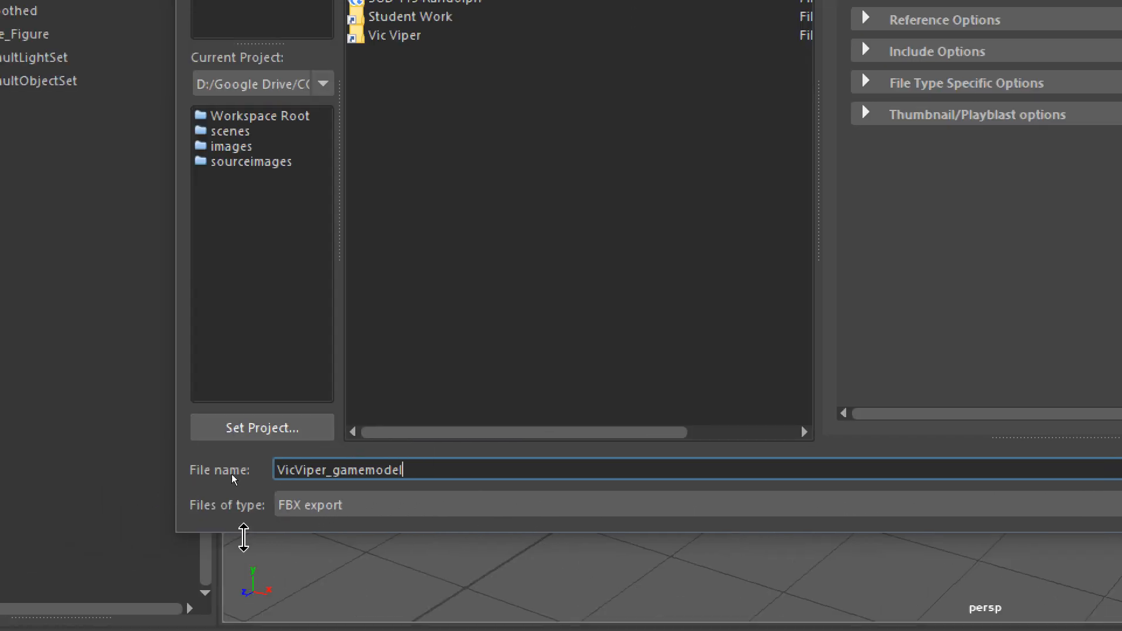
click(301, 504)
scroll(388, 595, down, 2)
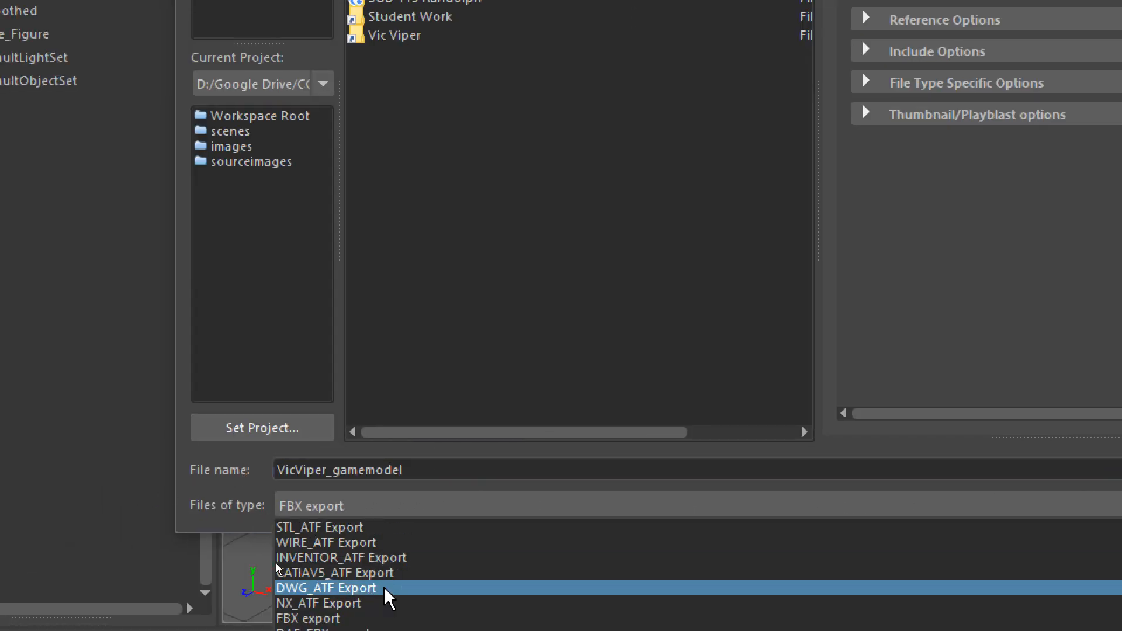
click(379, 619)
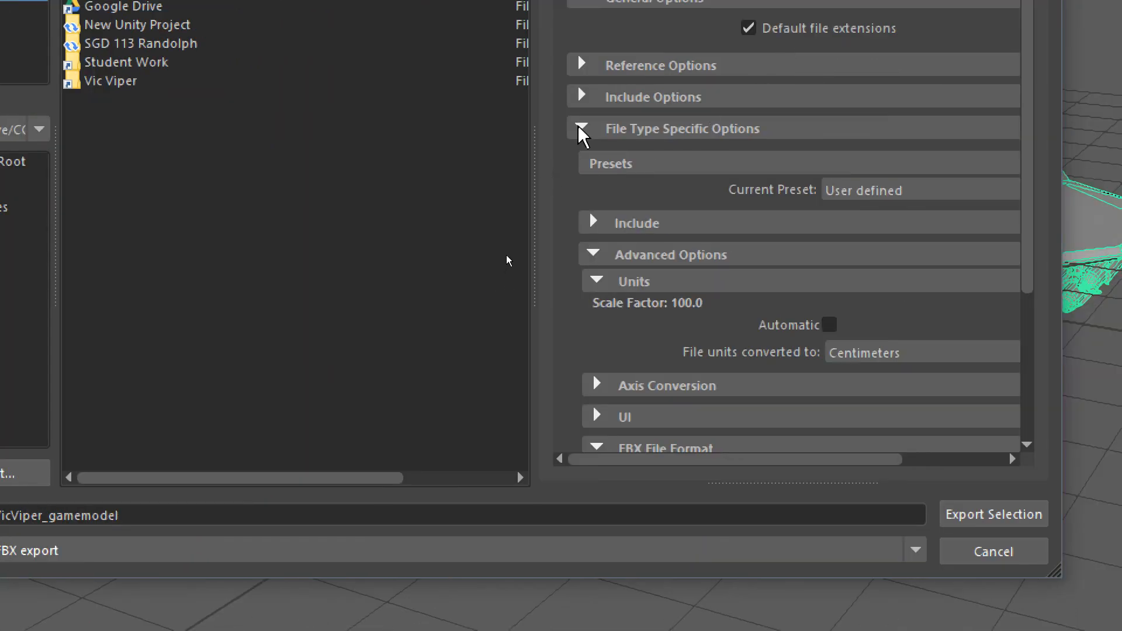
Examine the Include, Reference and File Type Specific options of the ship's FBX export.
click(582, 129)
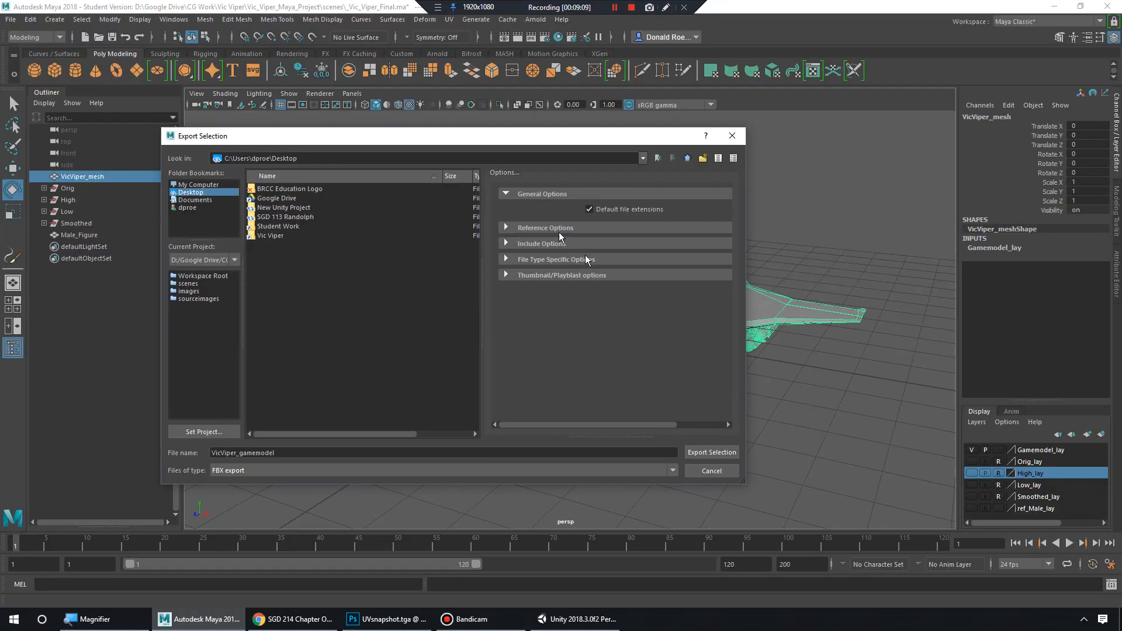
drag(555, 139, 586, 151)
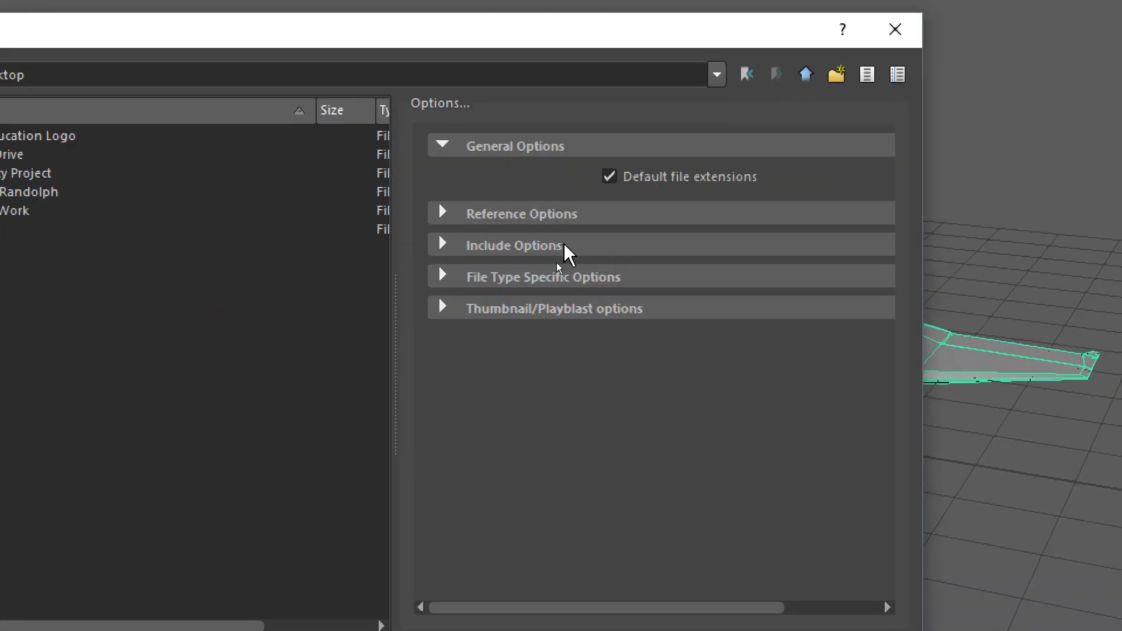
click(443, 246)
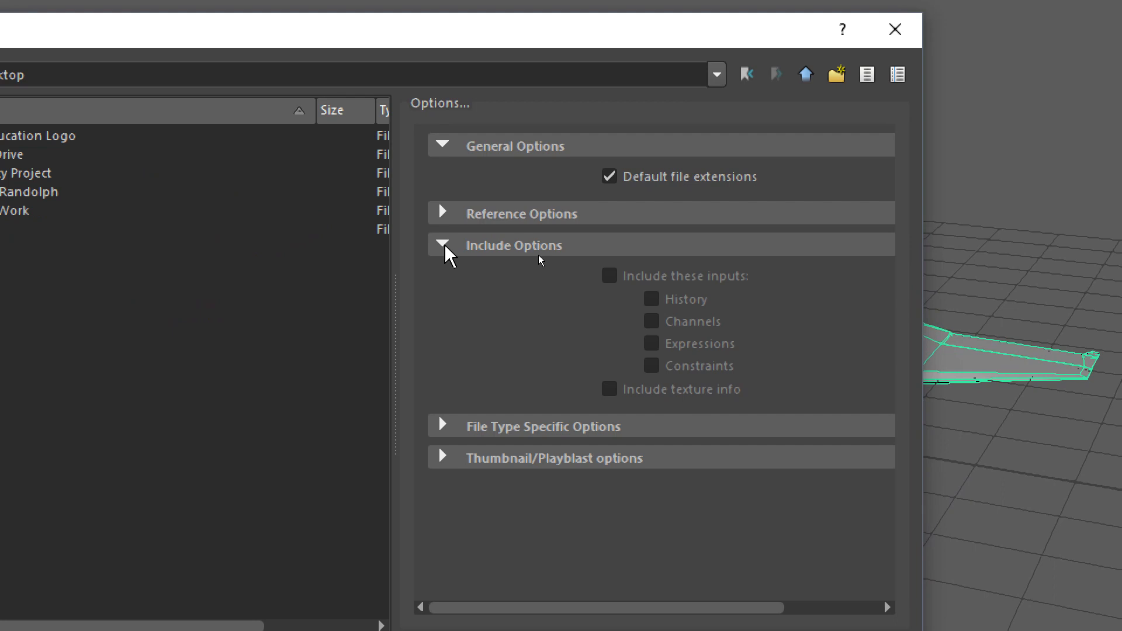
click(443, 245)
click(442, 212)
click(443, 212)
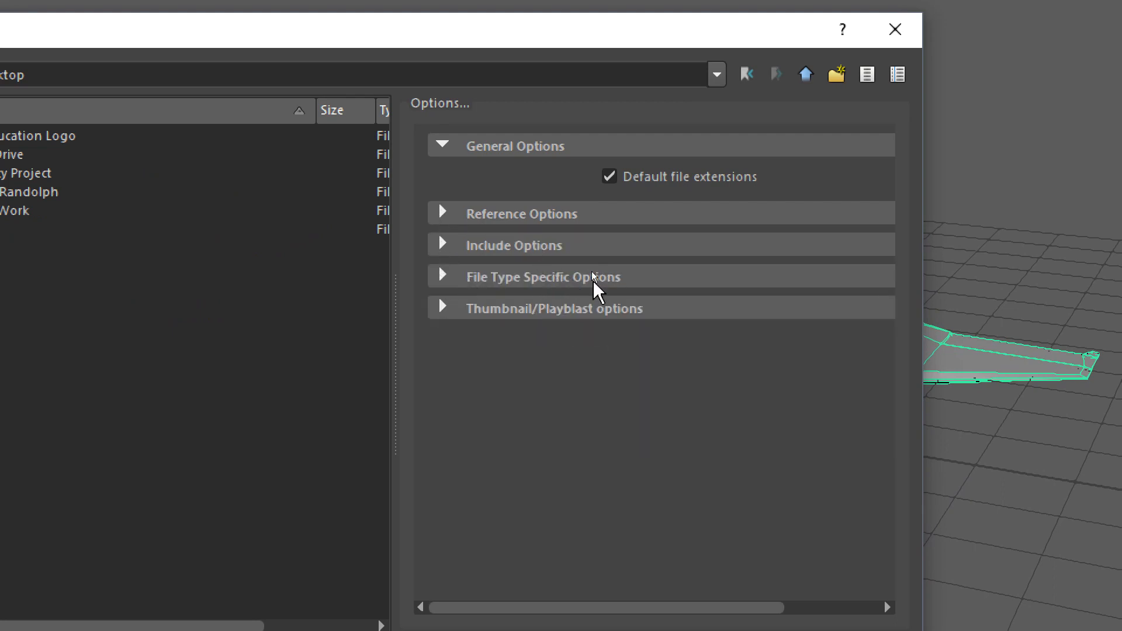
click(443, 277)
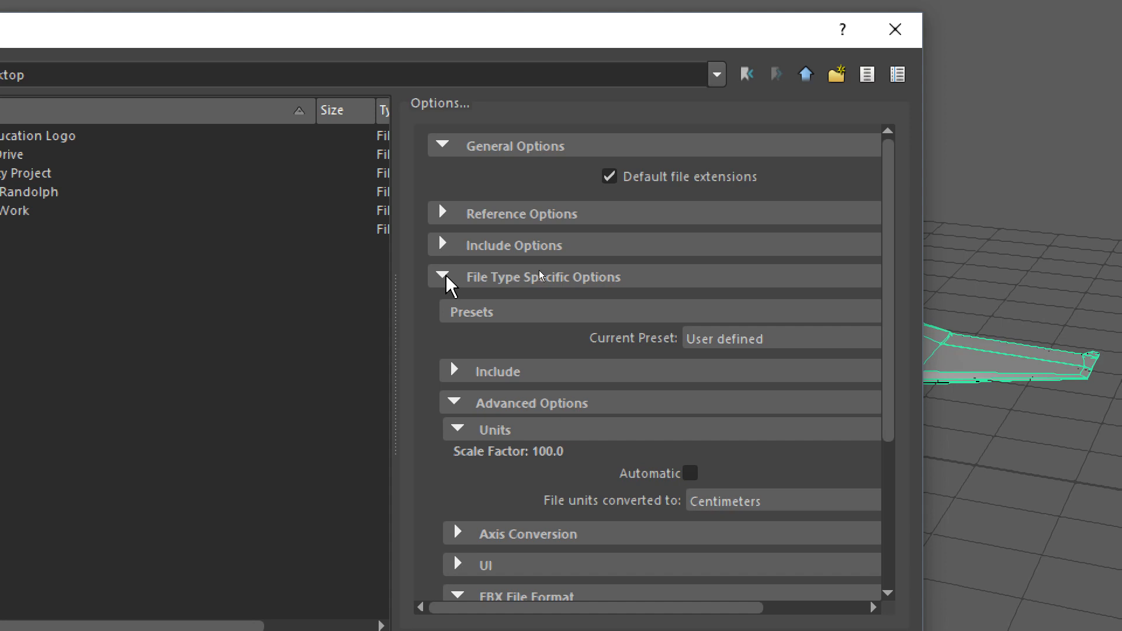
click(457, 428)
click(454, 403)
click(454, 370)
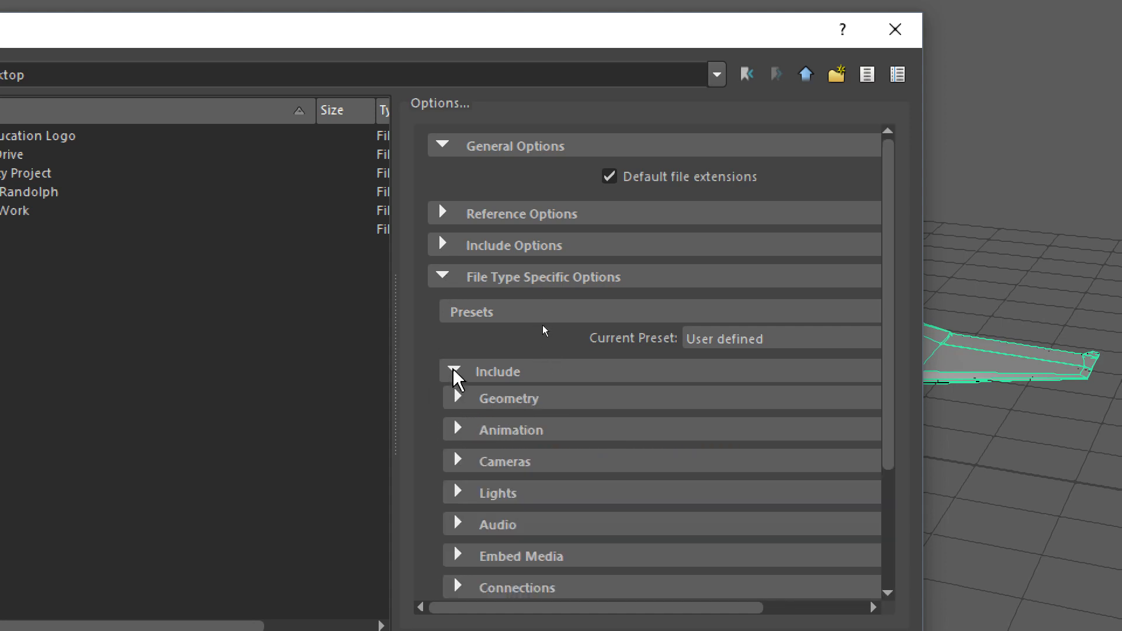
click(454, 371)
click(454, 432)
click(454, 433)
click(442, 277)
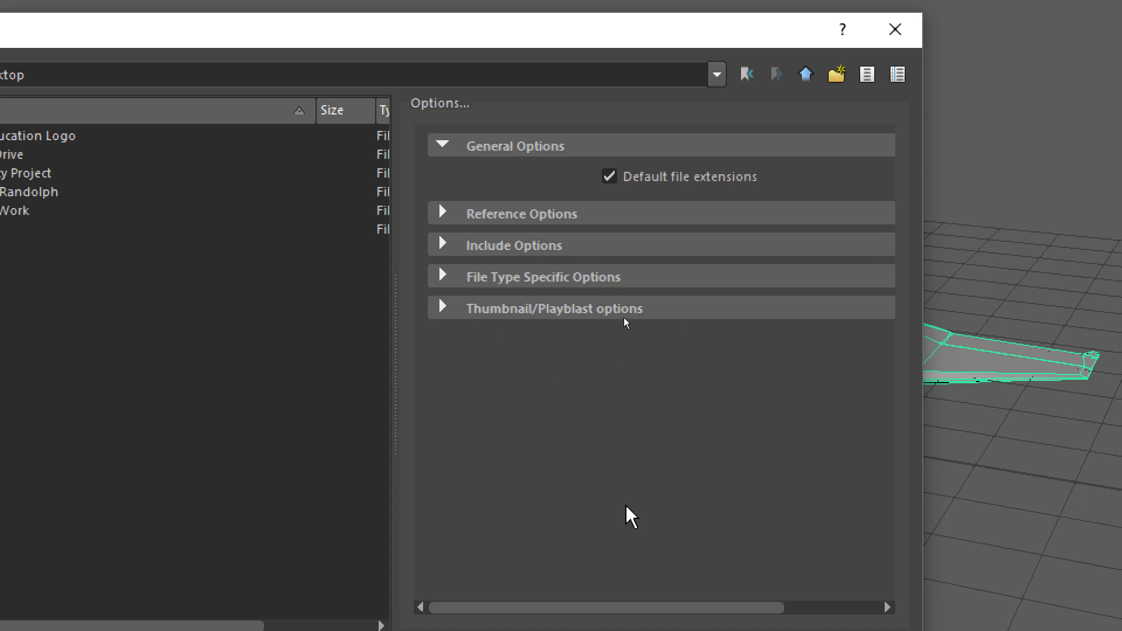
Try automatic unit conversion in the FBX export's advanced options, turn it off, and set the file units to Centimeters.
click(443, 277)
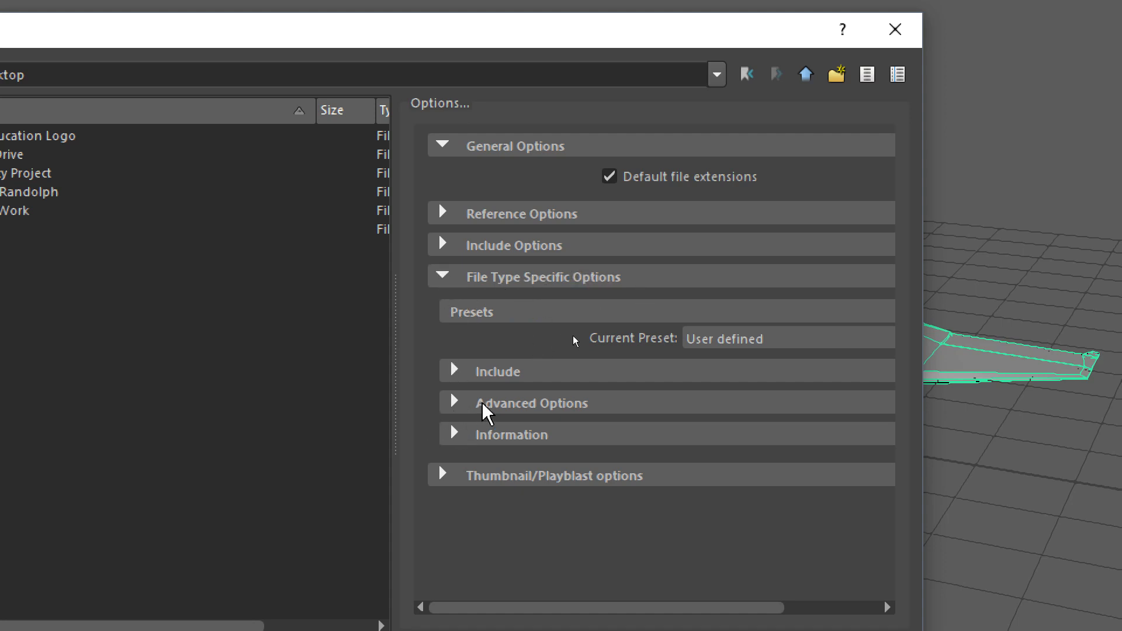
click(455, 404)
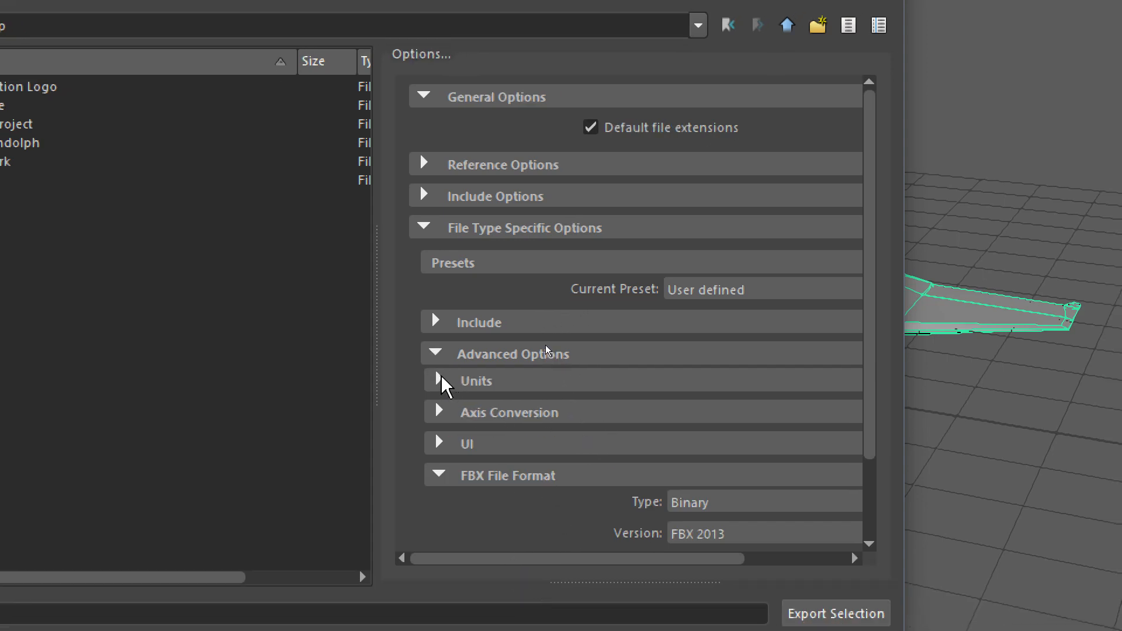
click(439, 379)
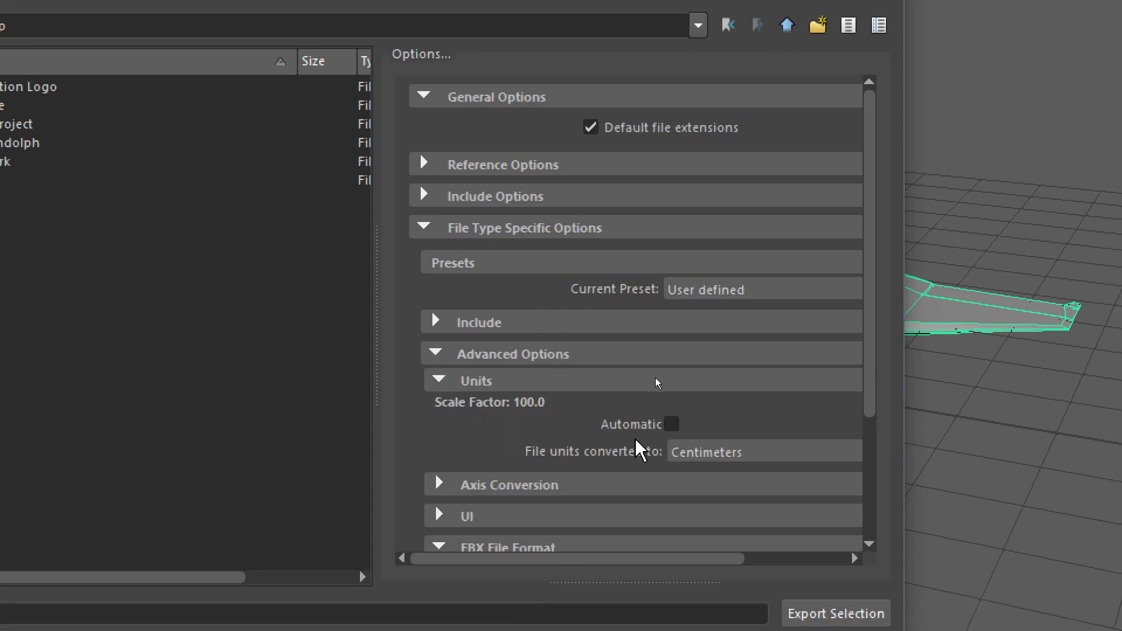
click(671, 424)
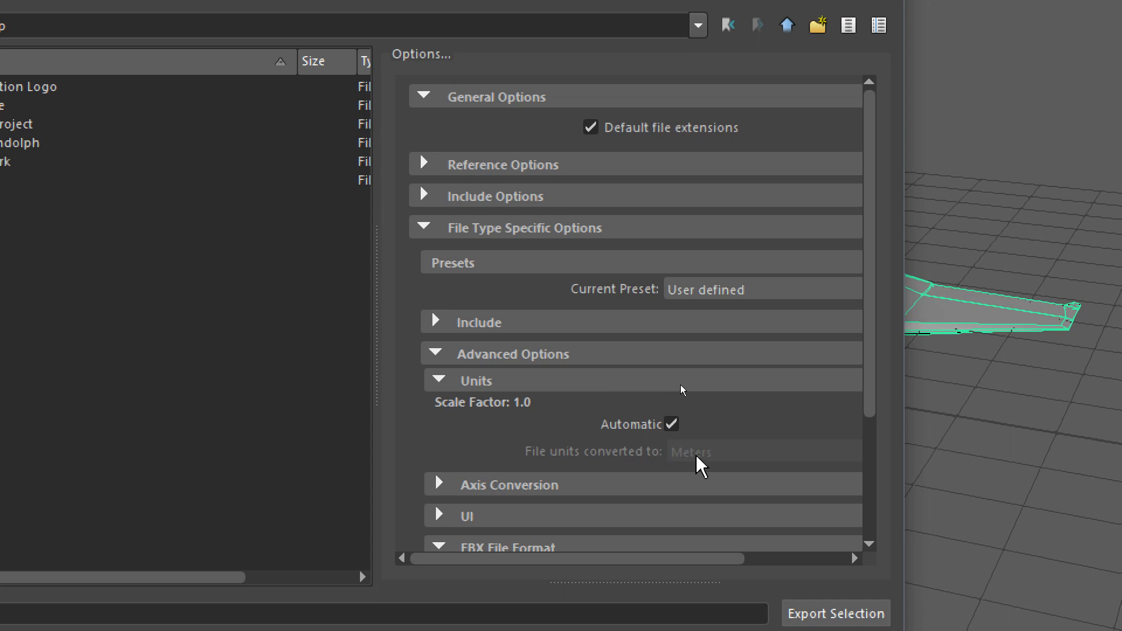
click(671, 424)
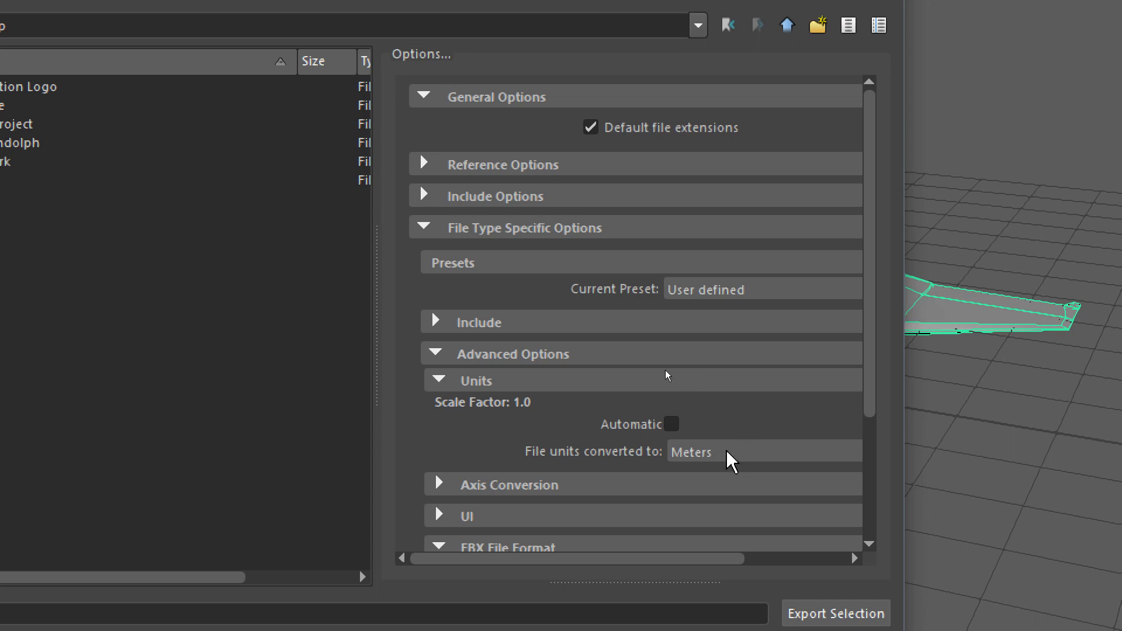
click(668, 425)
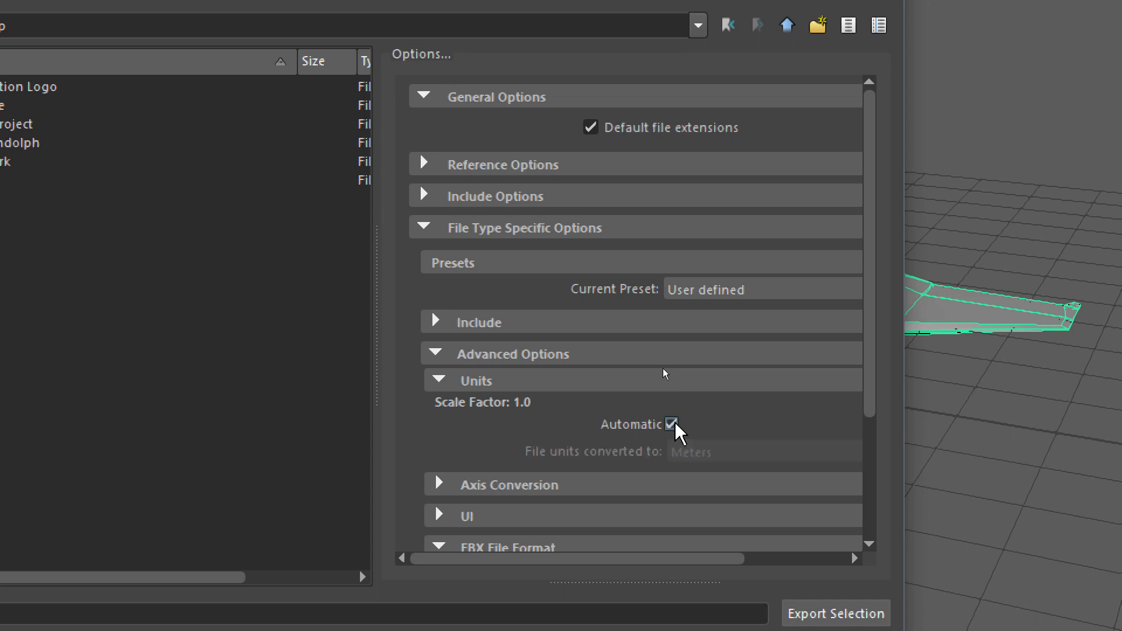
click(668, 424)
click(733, 460)
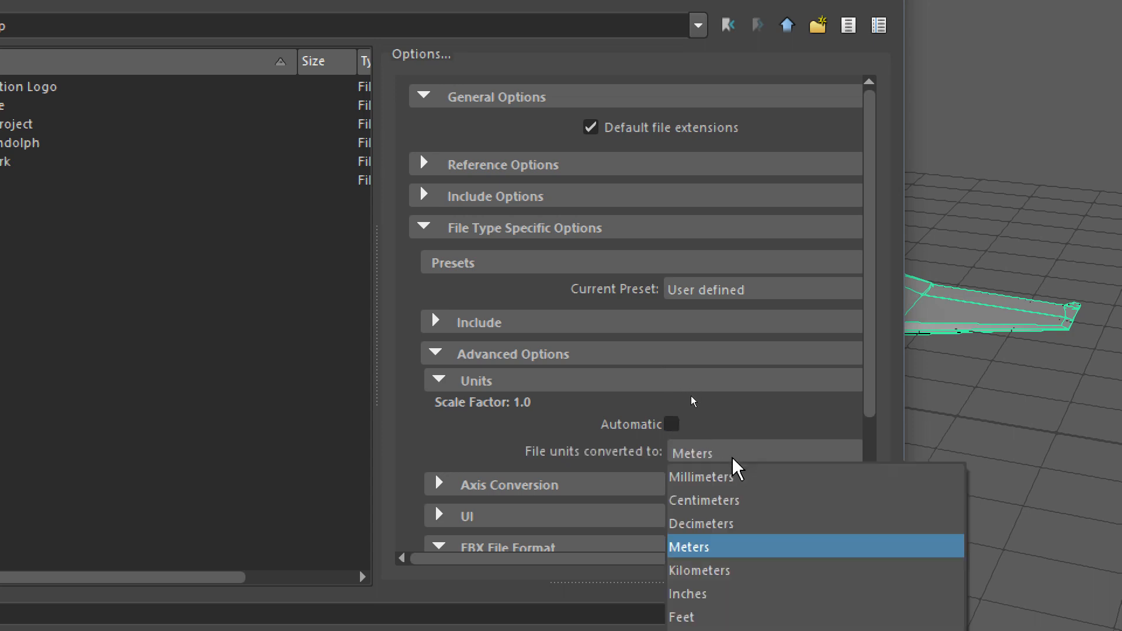
click(737, 501)
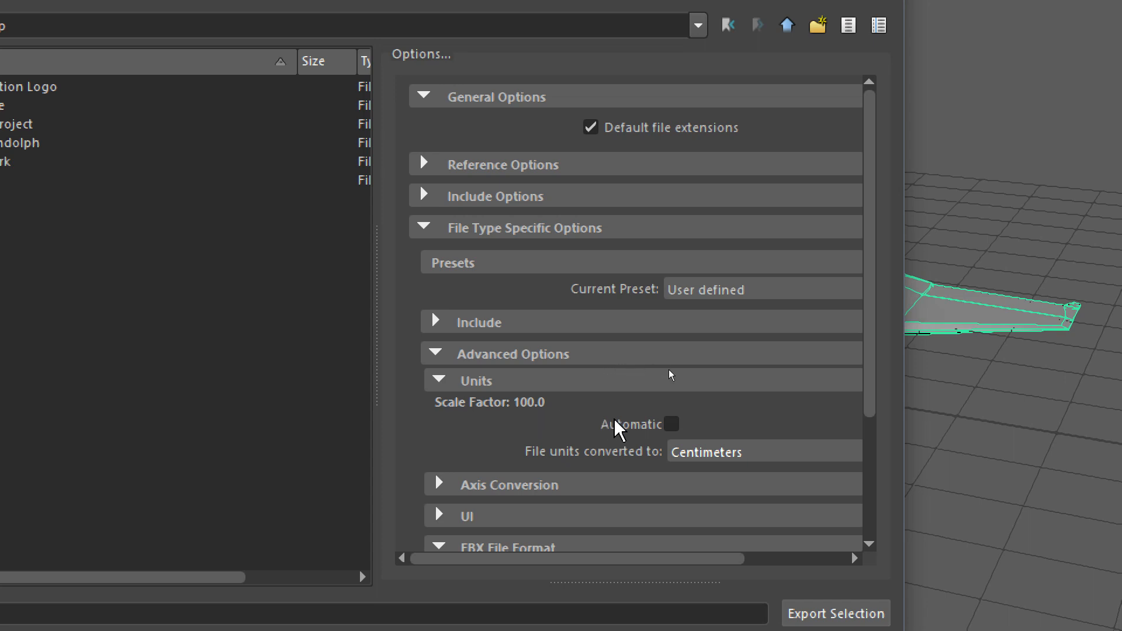
Collapse the Units settings and examine the FBX File Format settings in the export's advanced options.
click(435, 381)
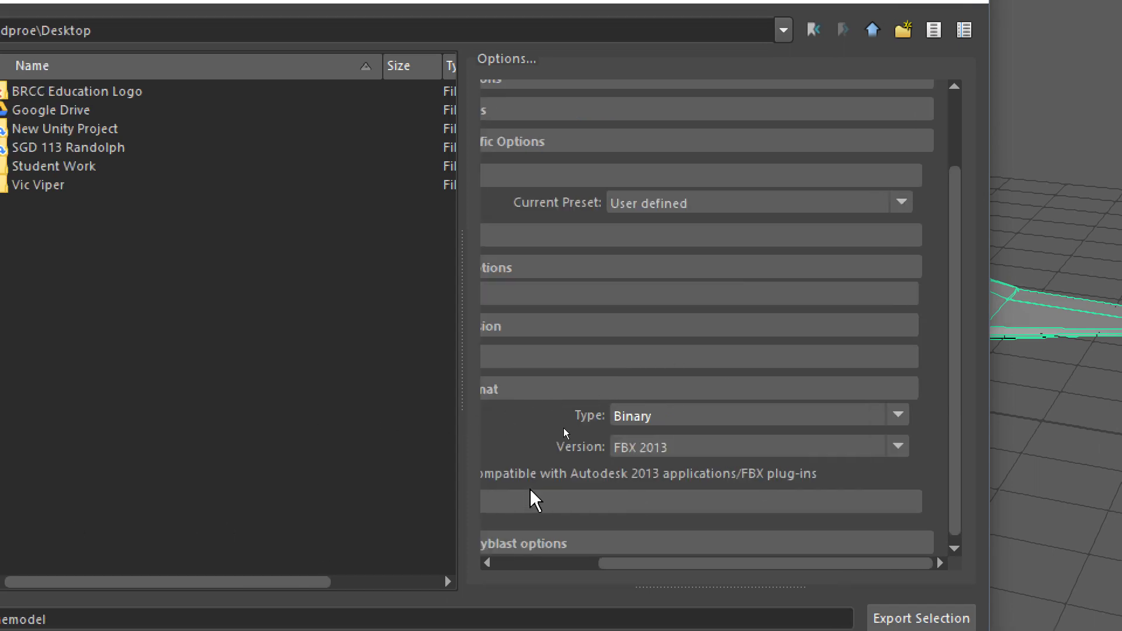
drag(581, 556, 416, 558)
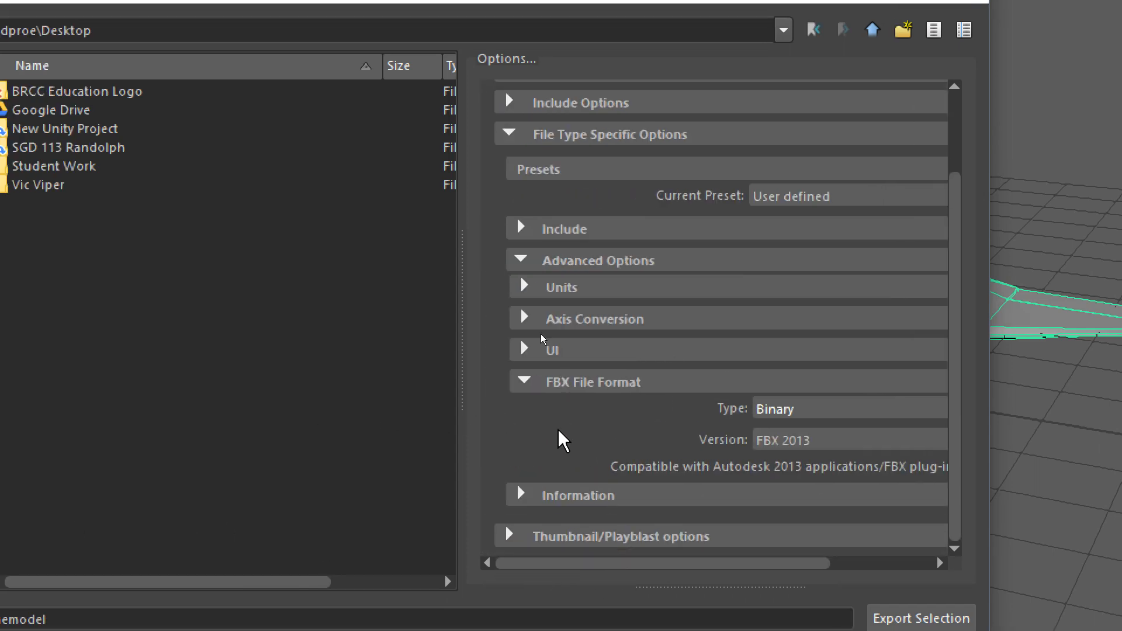
click(524, 384)
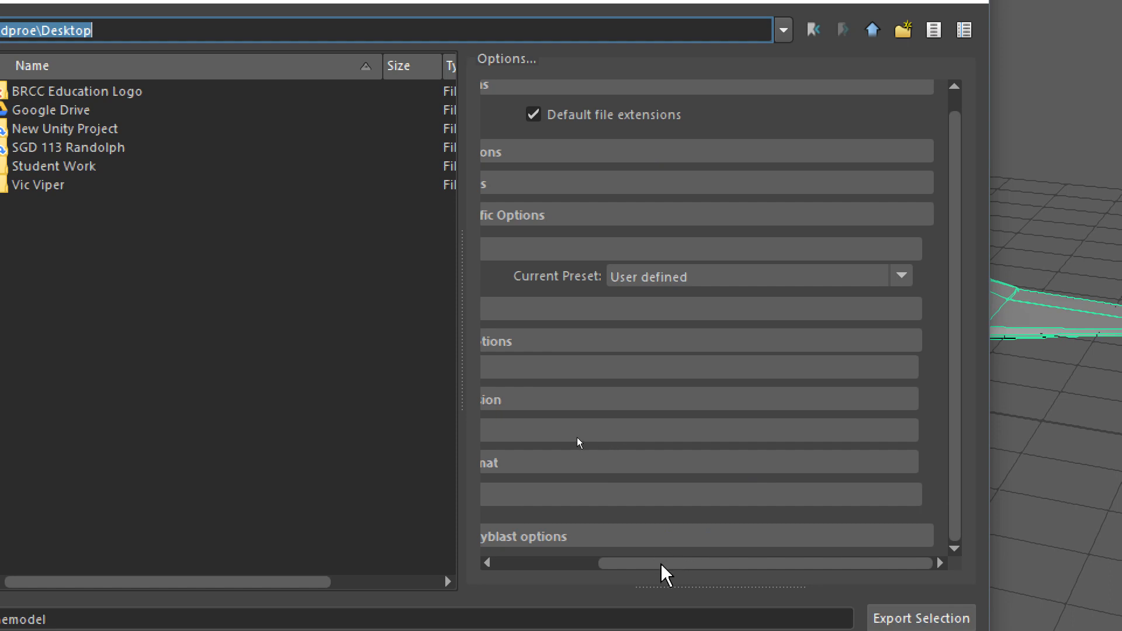
drag(662, 565, 500, 558)
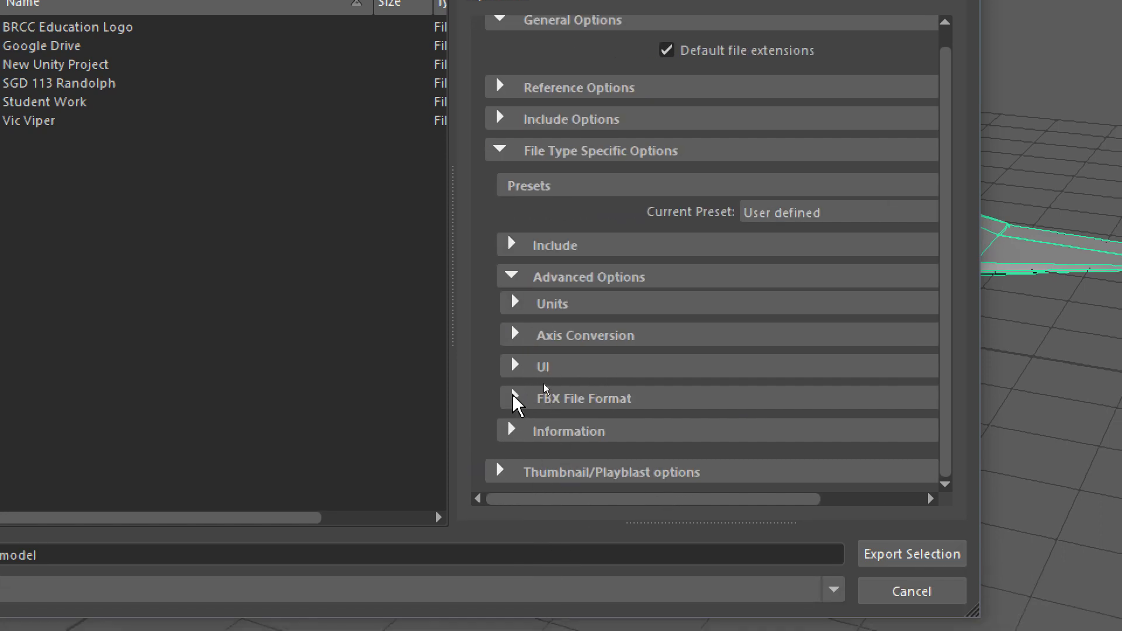
click(524, 462)
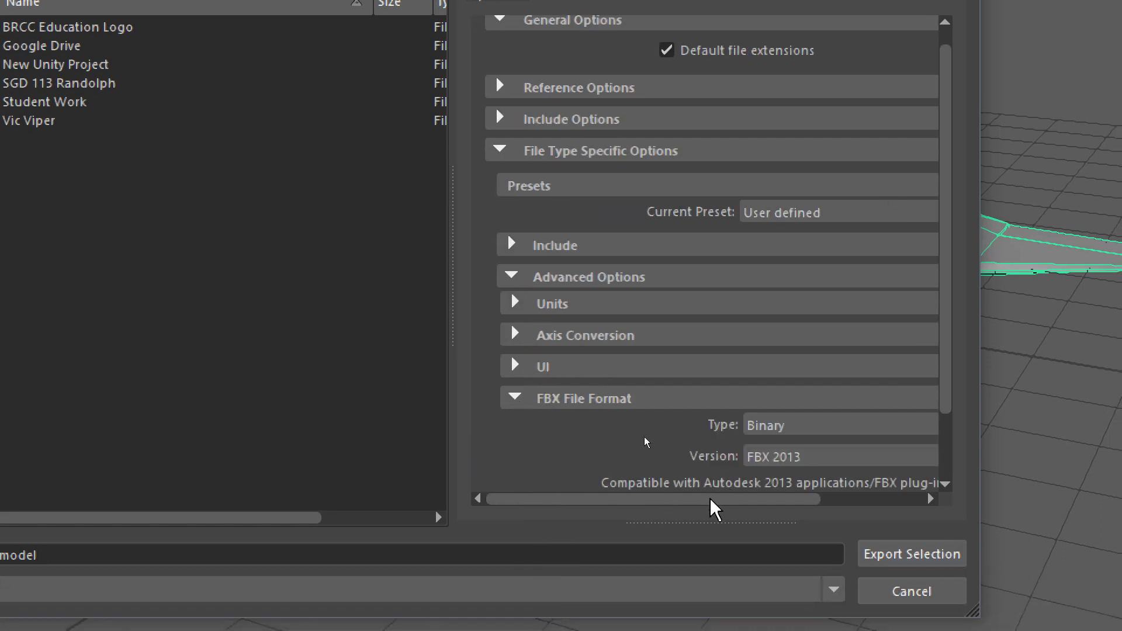
drag(711, 506, 834, 501)
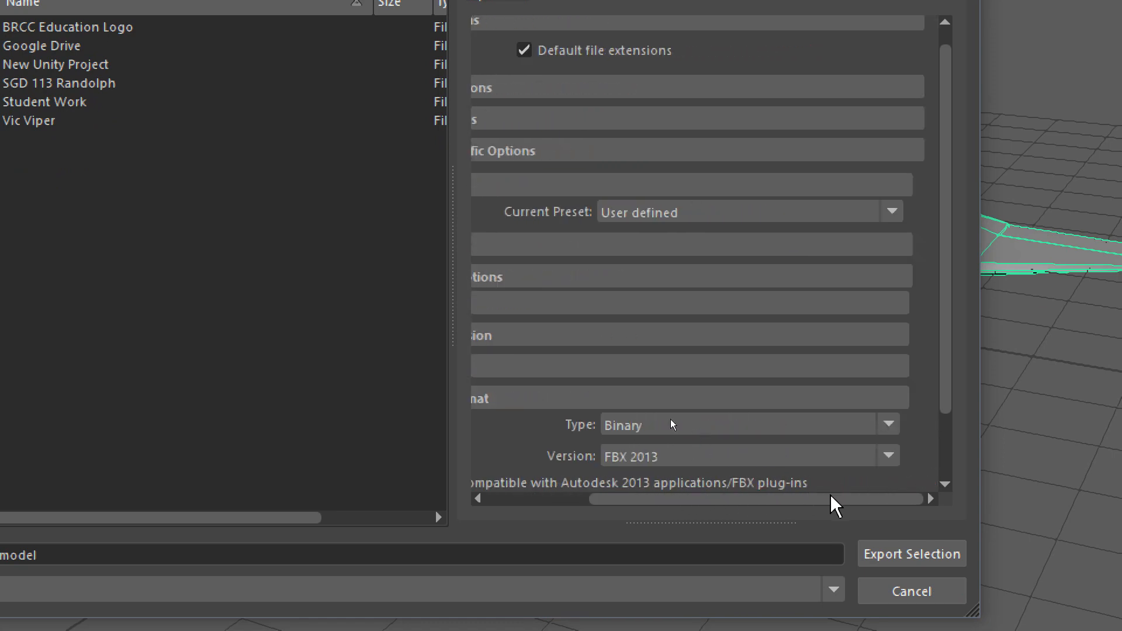
Keep the FBX file format at Binary type and FBX 2013 version, and export the selected ship.
click(779, 424)
click(753, 454)
click(785, 462)
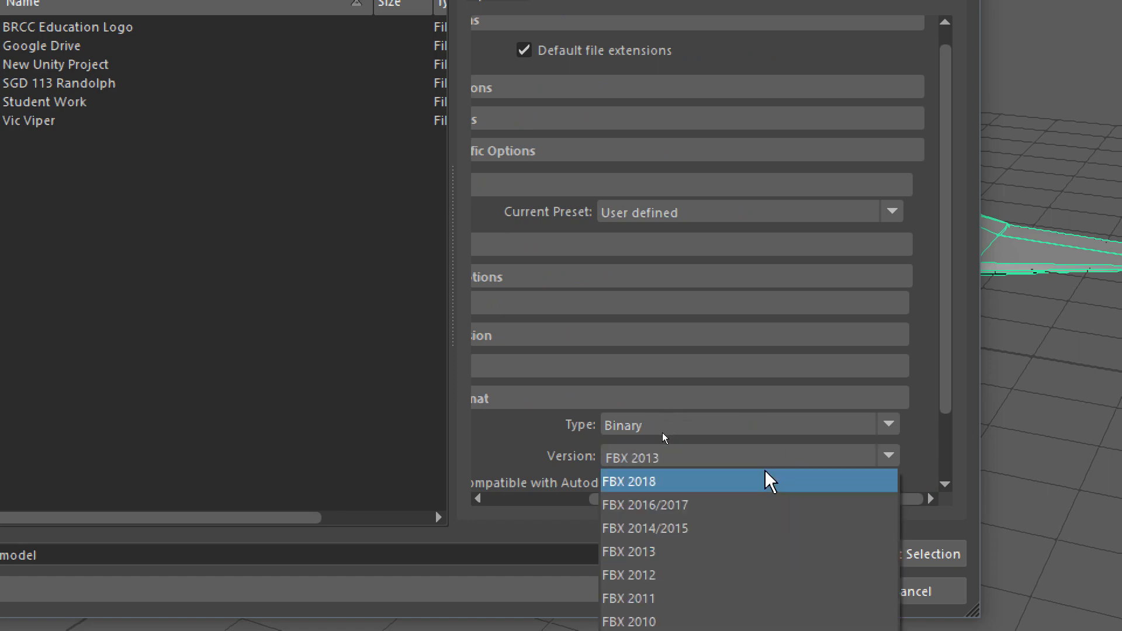
click(766, 475)
click(729, 456)
click(727, 562)
drag(757, 500, 603, 503)
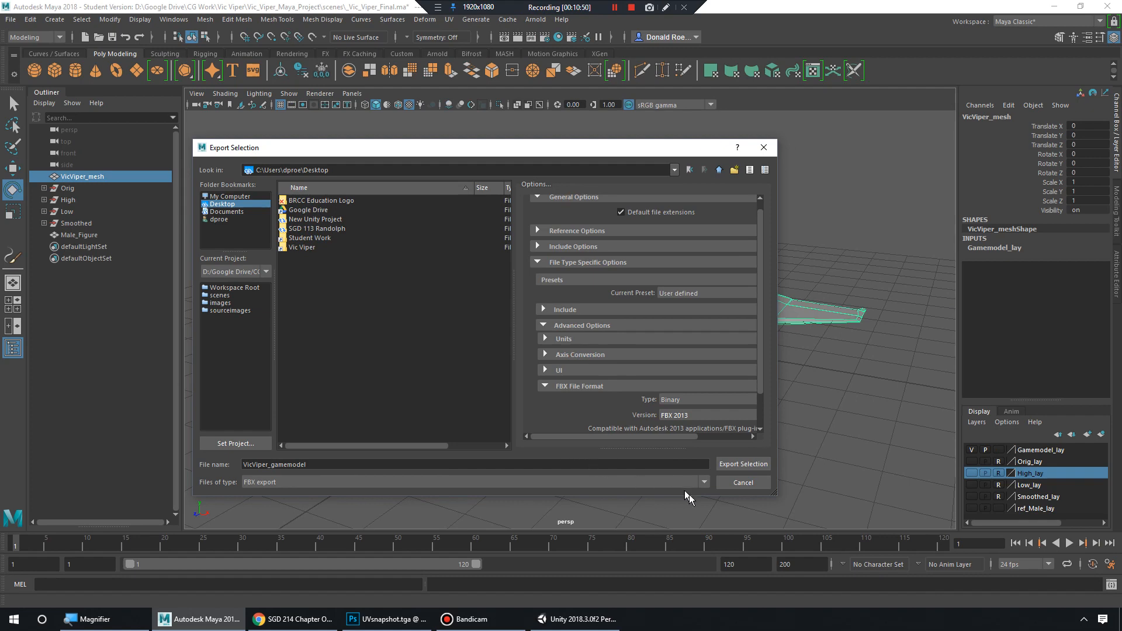
click(750, 468)
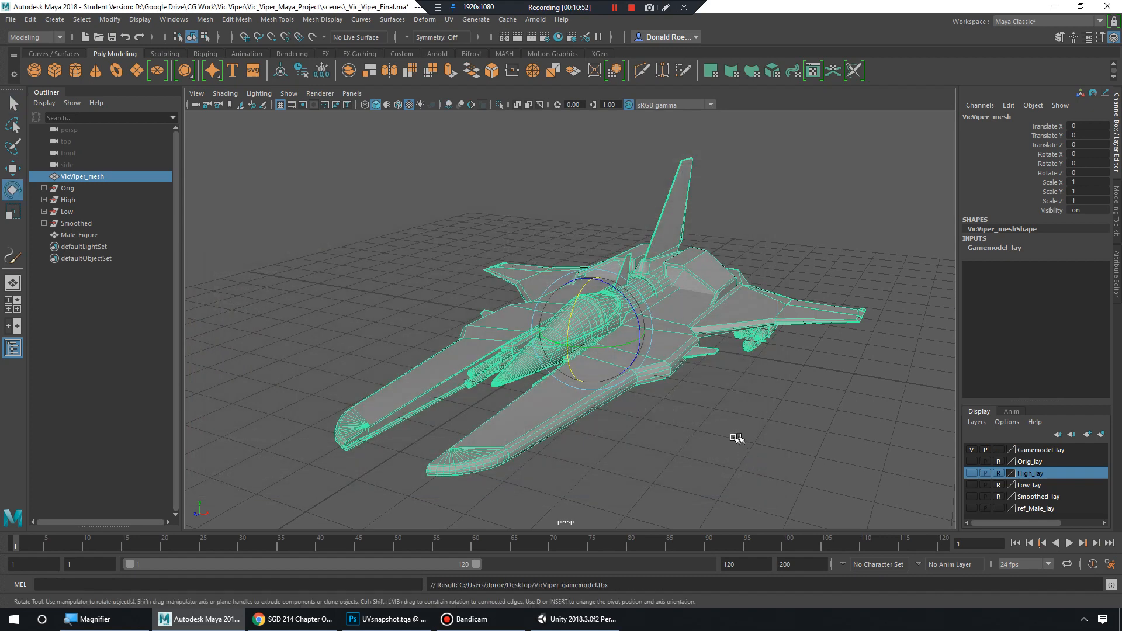
Minimize the open application windows and select the exported VicViper_gamemodel.fbx on the desktop.
click(1053, 7)
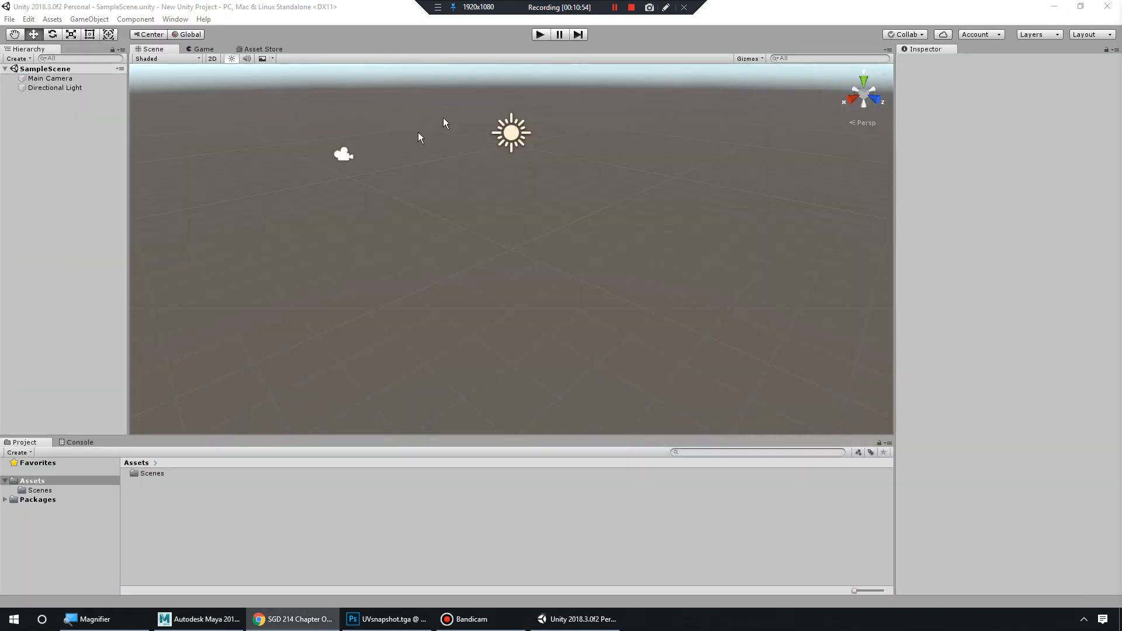
click(1056, 6)
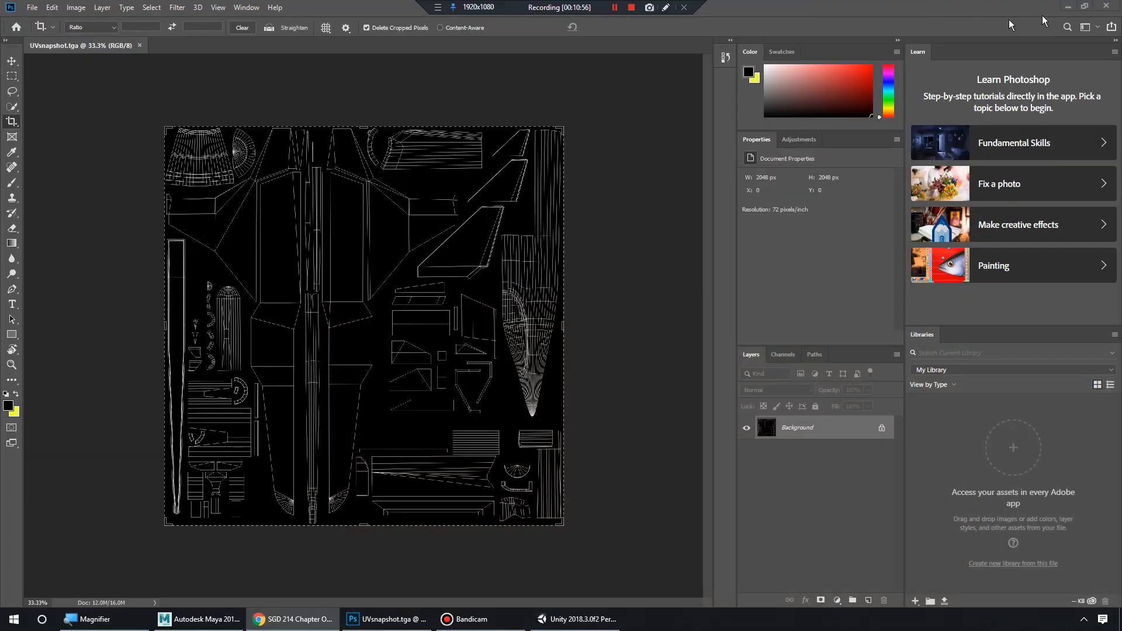
click(1066, 6)
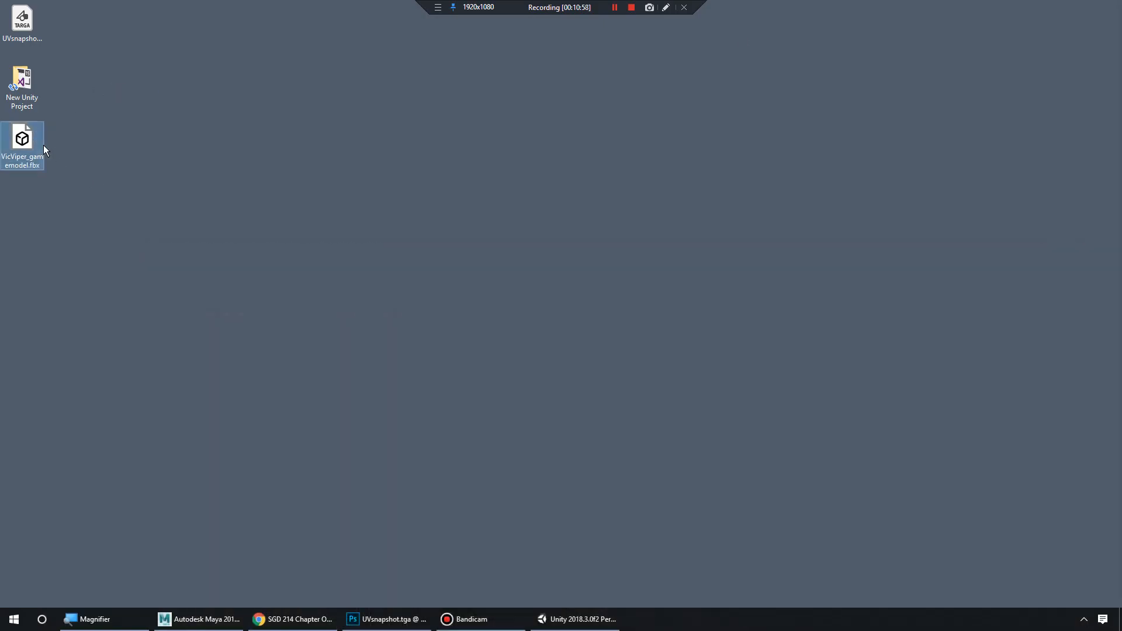
drag(38, 132, 20, 141)
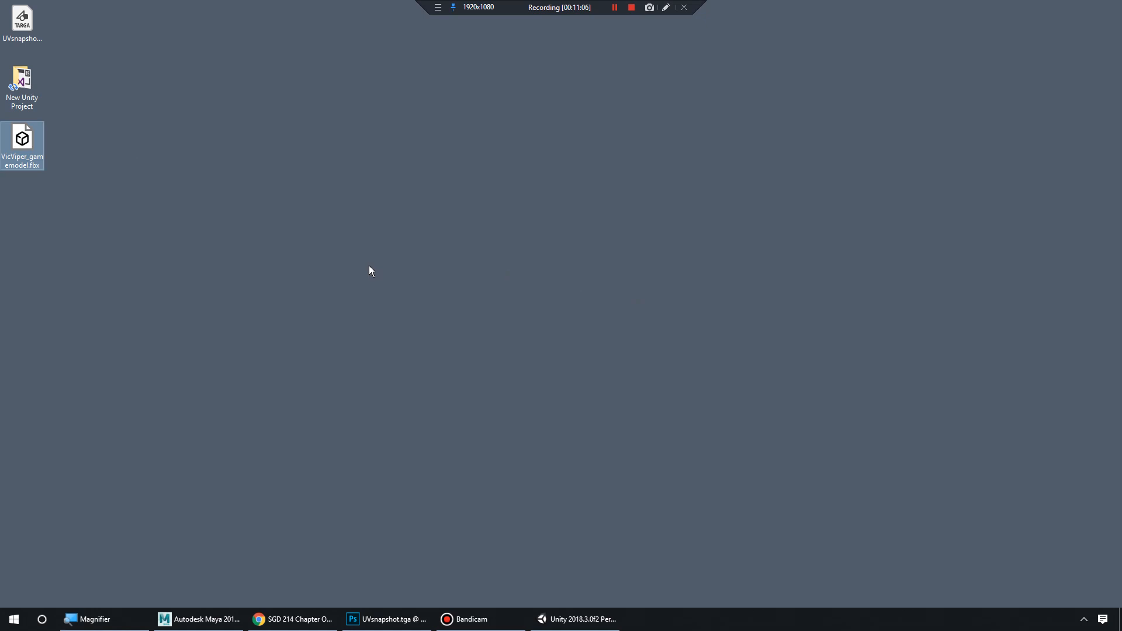
Rearrange the desktop so UVsnapshot.tga and VicViper_gamemodel.fbx stand apart from the New Unity Project shortcut.
key(alt+Tab)
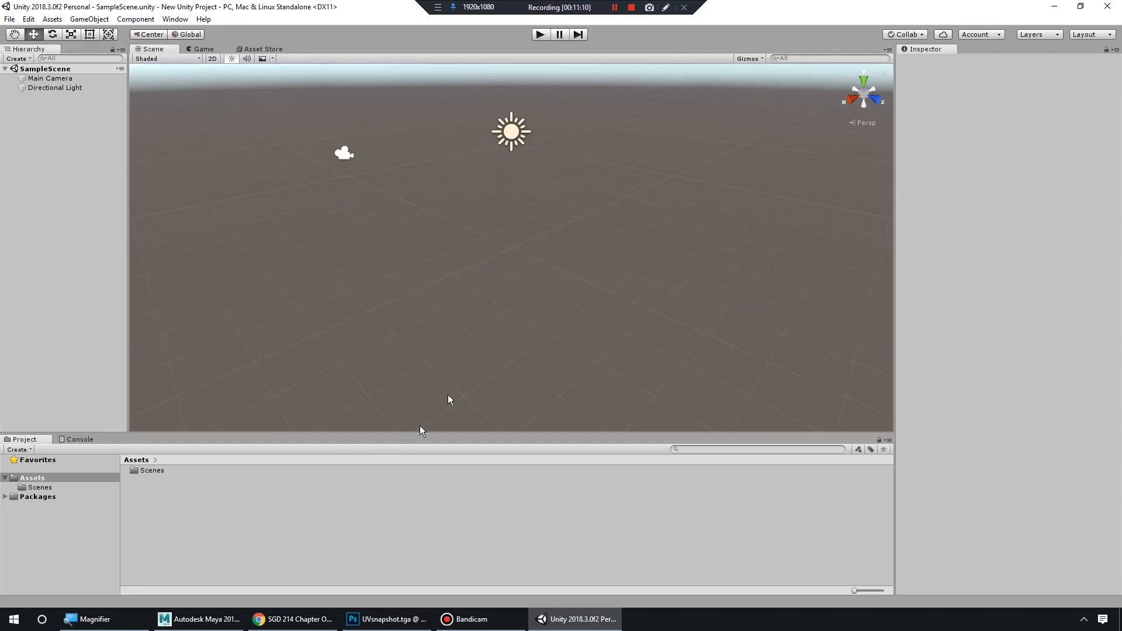
click(1055, 7)
drag(22, 23, 201, 199)
drag(23, 140, 254, 199)
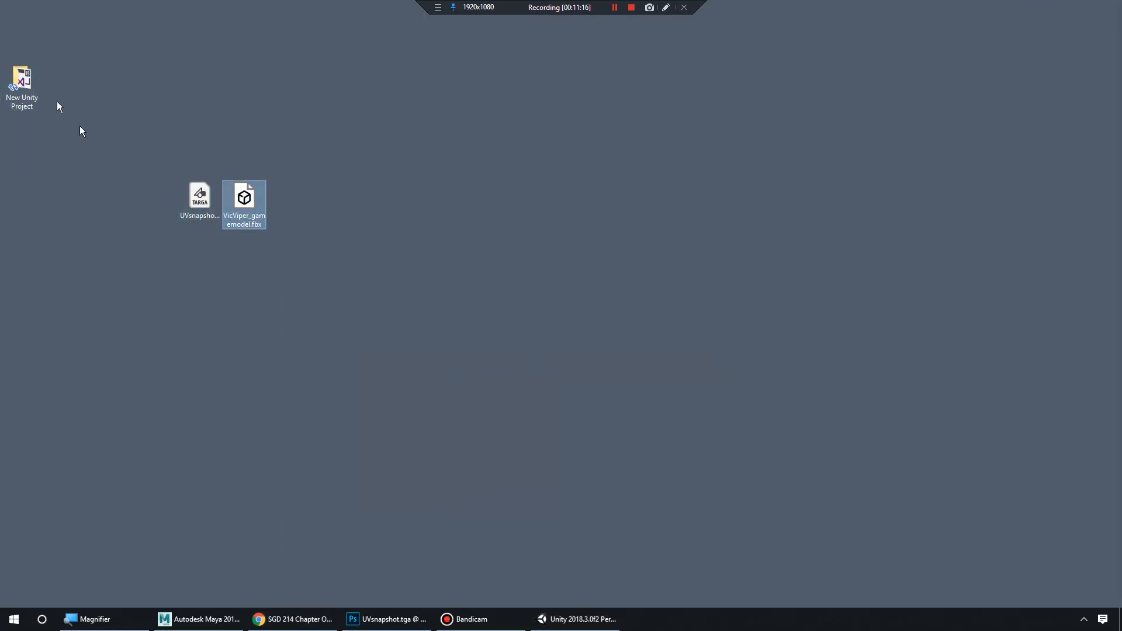
drag(22, 86, 28, 28)
drag(244, 197, 333, 197)
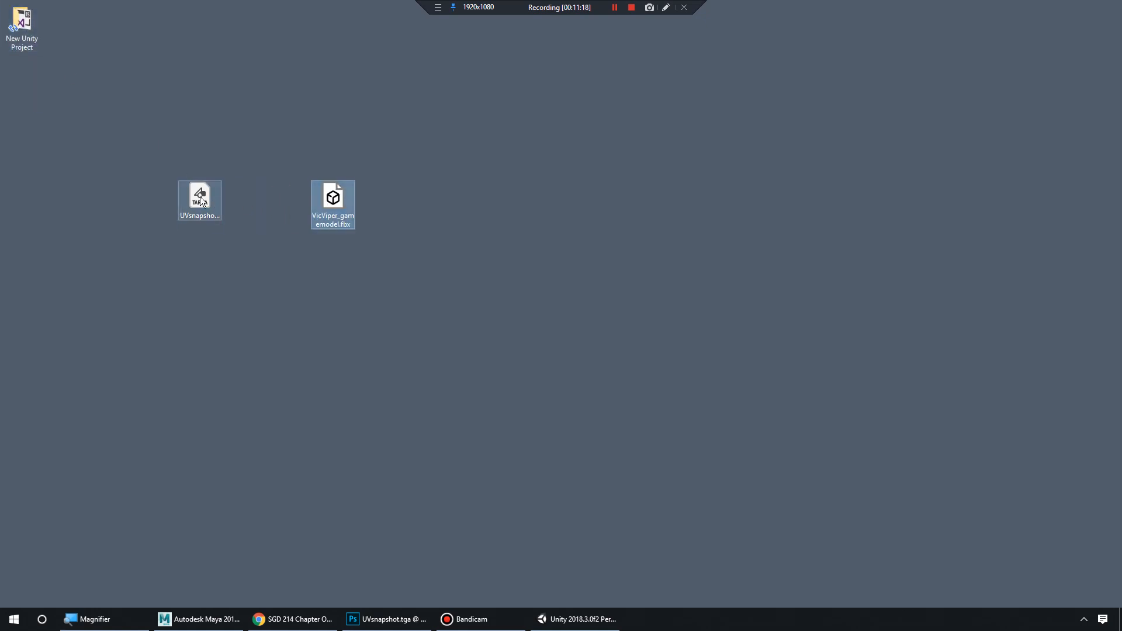
click(199, 199)
click(345, 208)
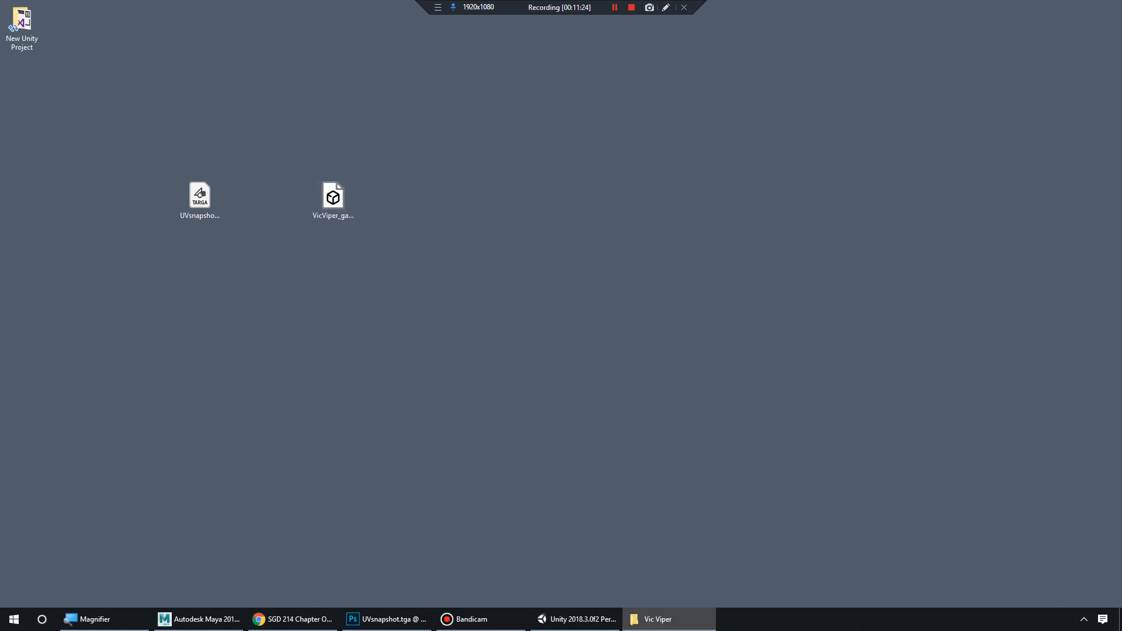
Delete vicviper_game_mesh.fbx and vicviper_game_quixelexport.fbx from the Vic Viper folder.
drag(756, 153, 677, 154)
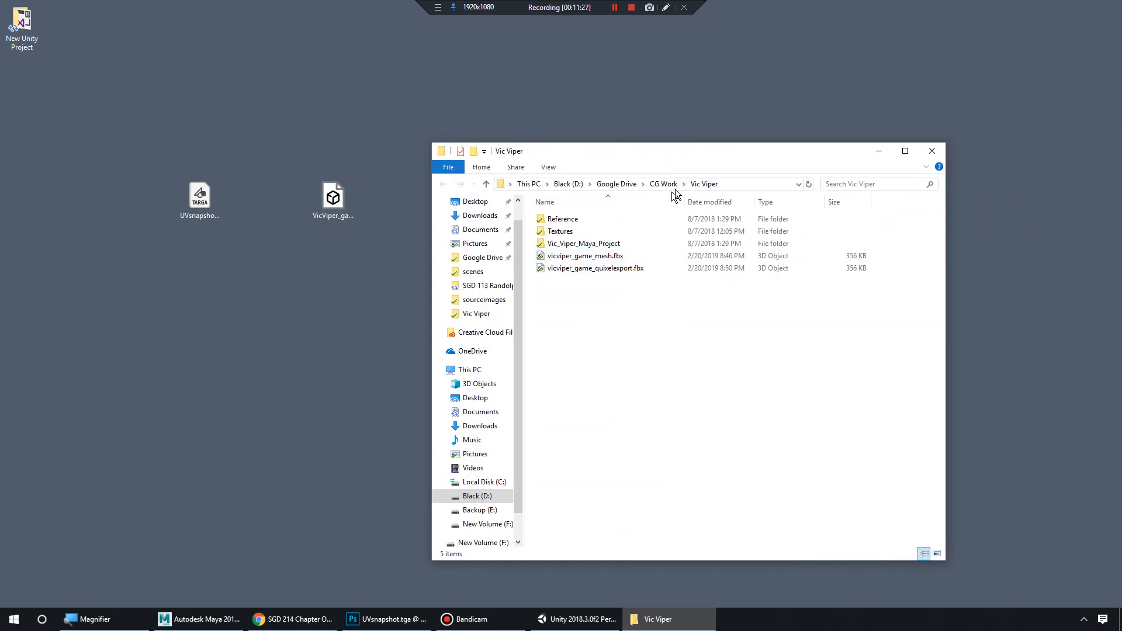
click(620, 244)
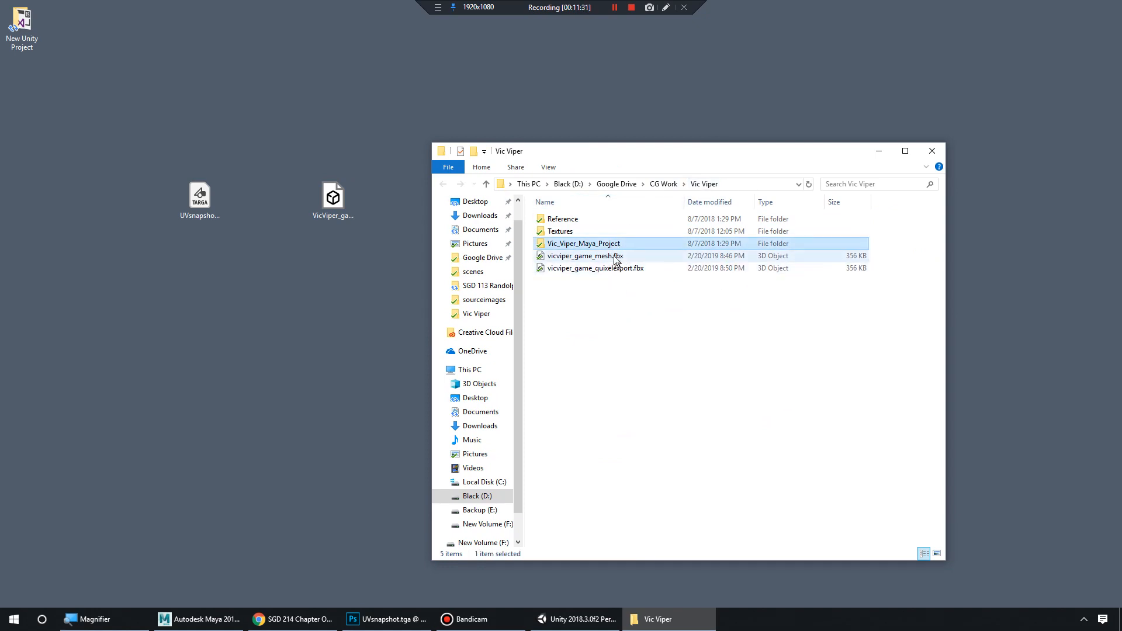
click(615, 257)
shift+click(623, 269)
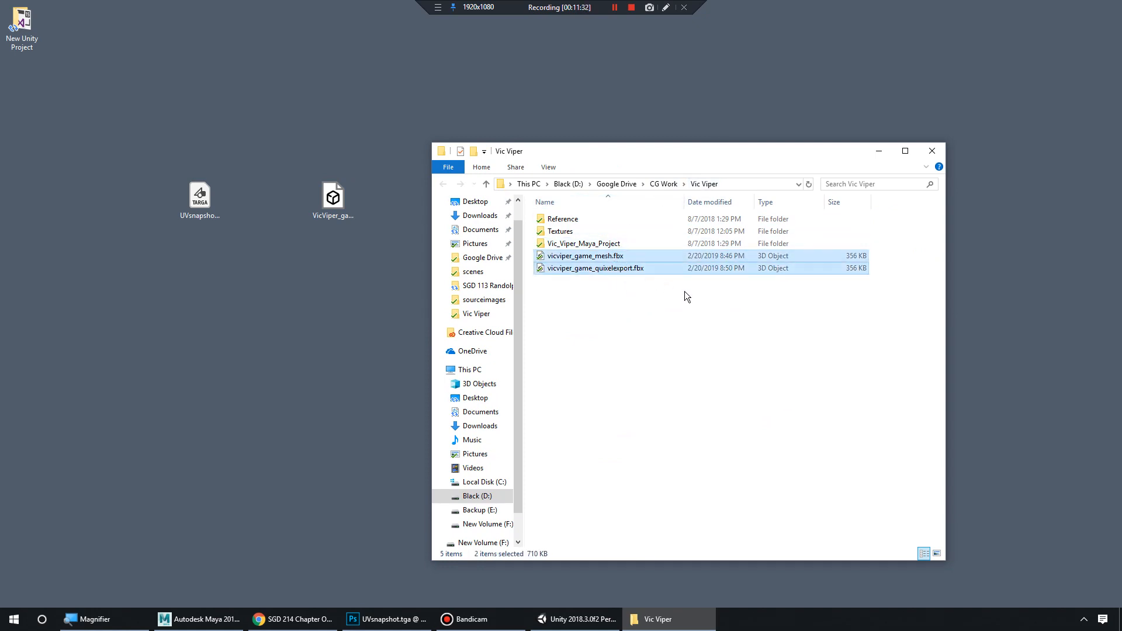
key(Delete)
Look into the existing Vic Viper subfolders and create a new folder named Exports beside them.
click(576, 231)
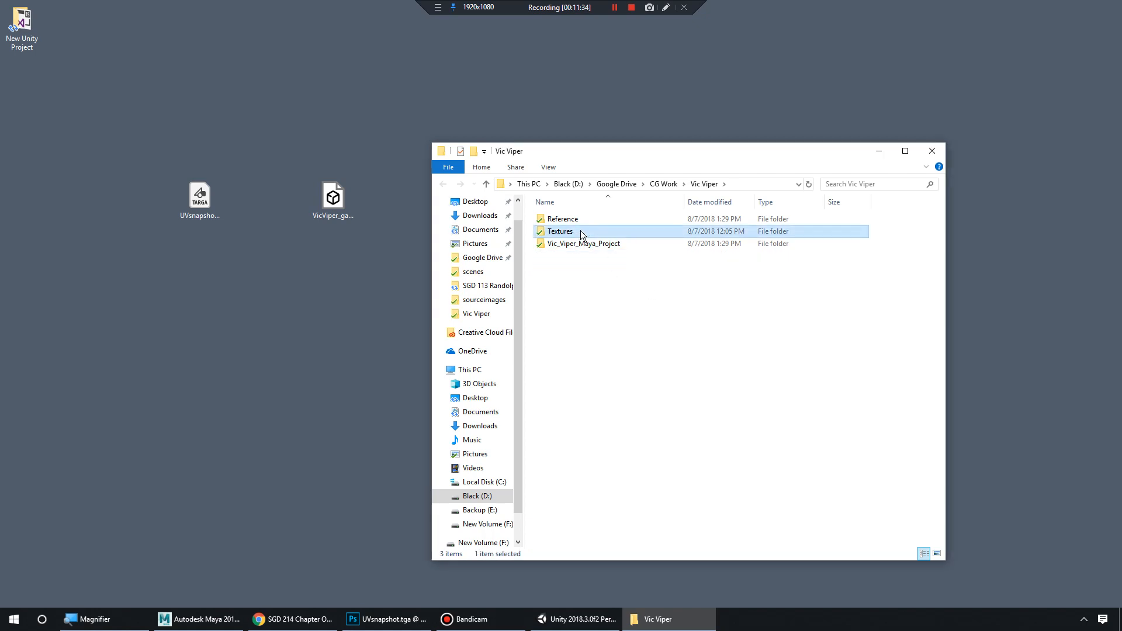
click(604, 245)
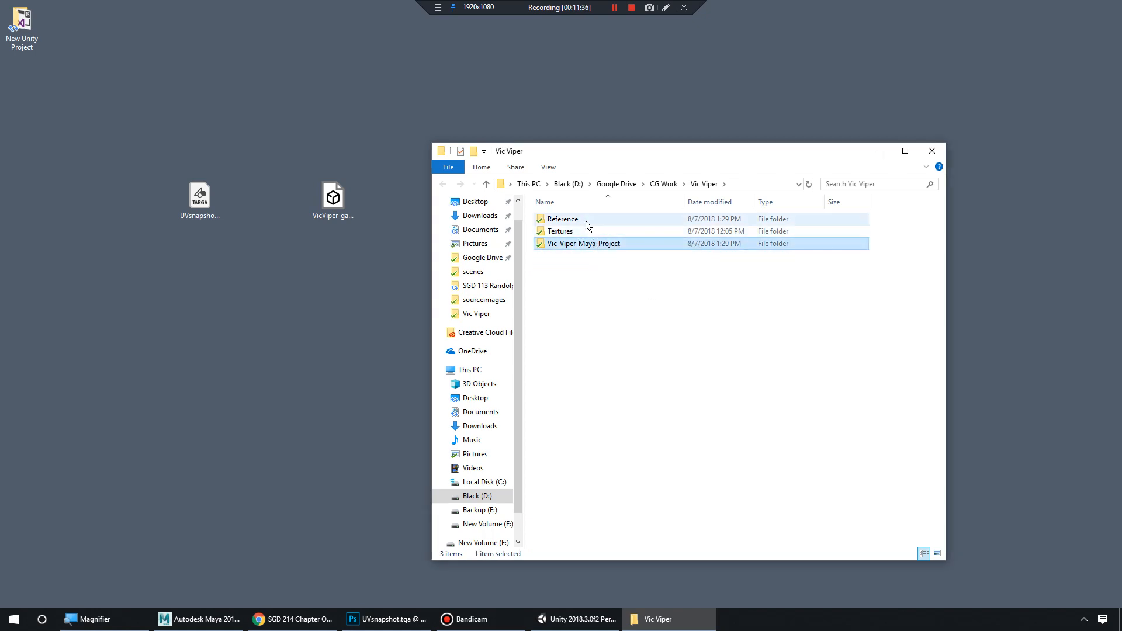
double_click(585, 220)
click(443, 184)
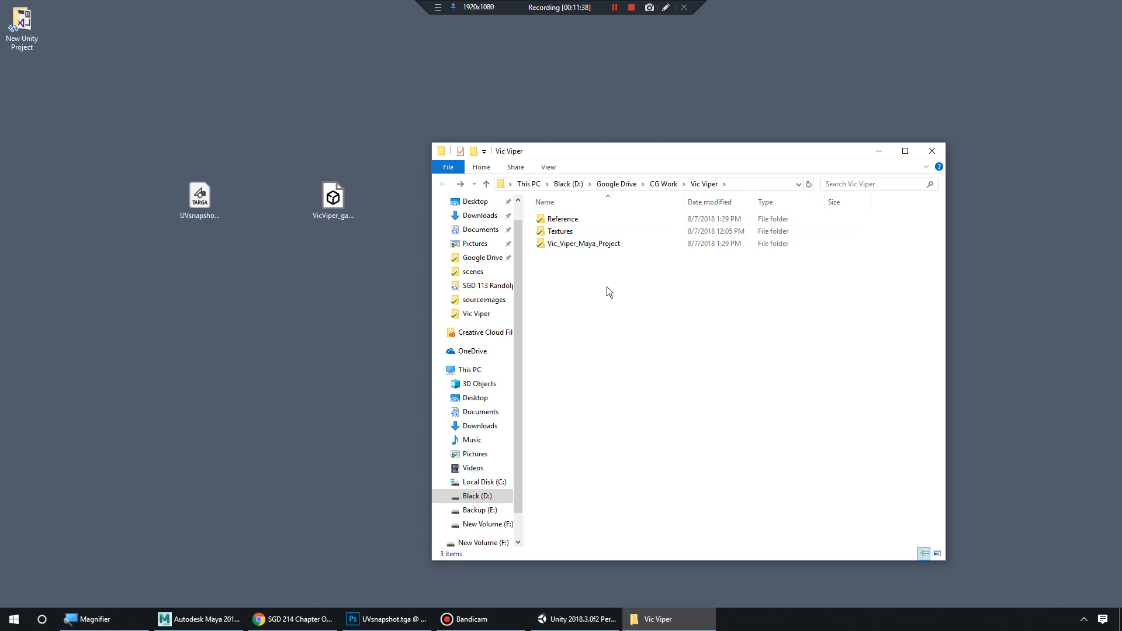
right_click(584, 303)
mouse_move(534, 457)
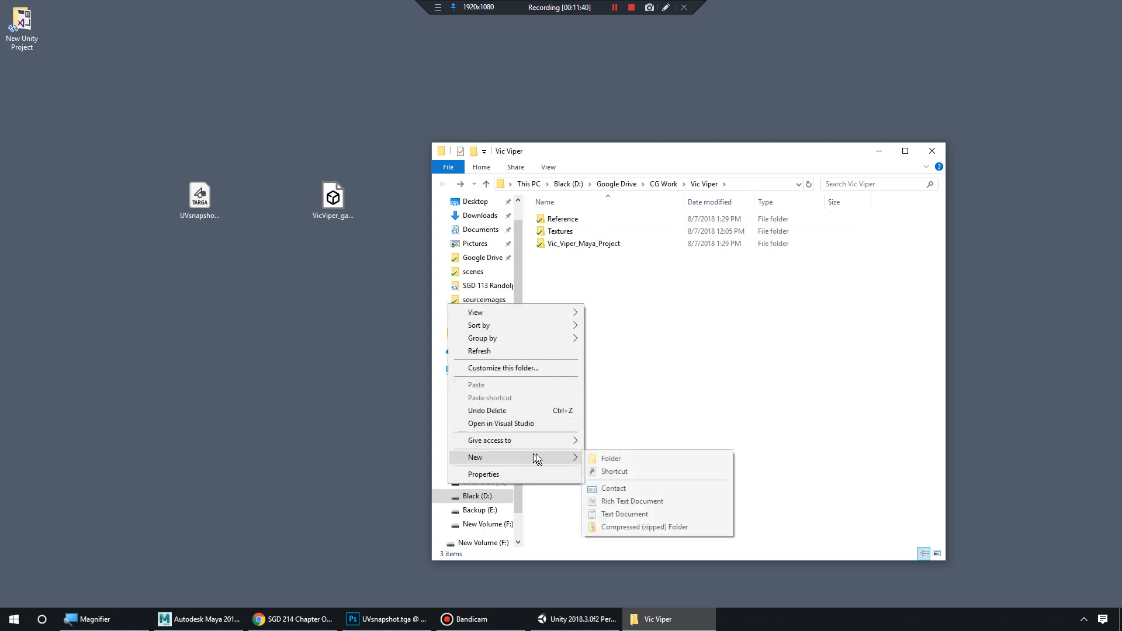
click(649, 457)
text(Expor)
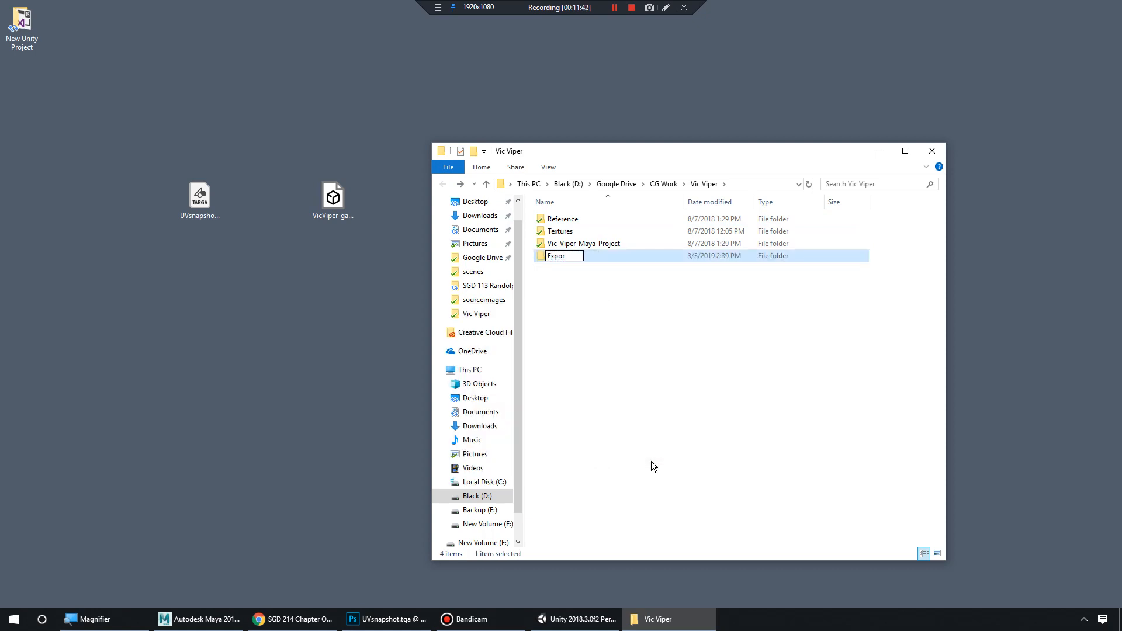
text(ts)
key(Return)
Copy UVsnapshot.tga and VicViper_gamemodel.fbx from the desktop into the Exports folder.
double_click(566, 219)
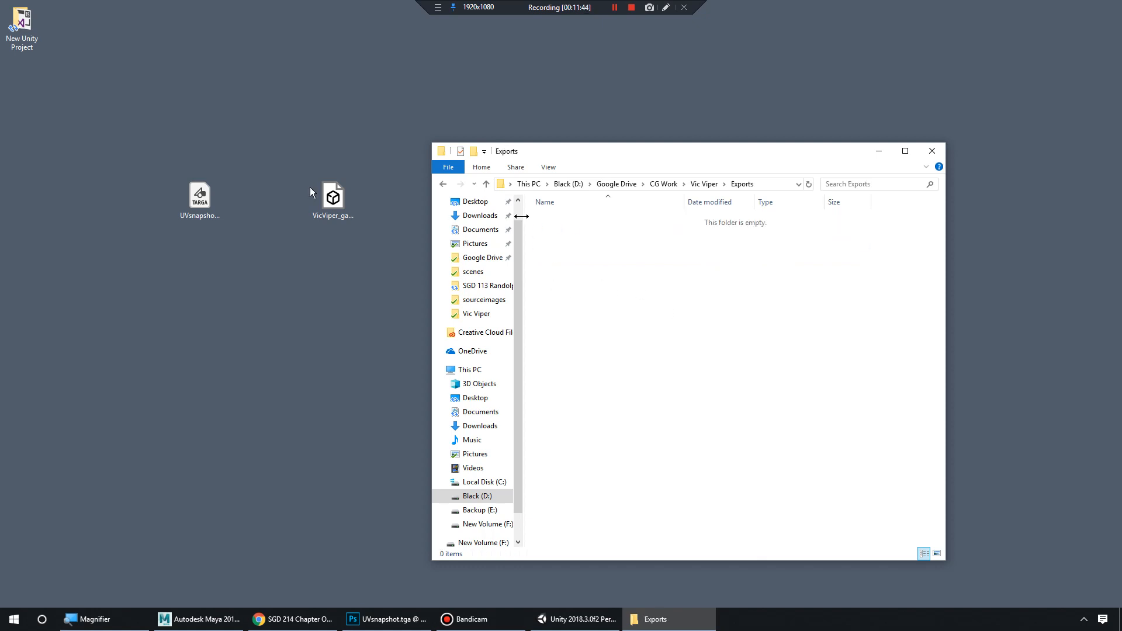
drag(156, 161, 663, 303)
click(640, 317)
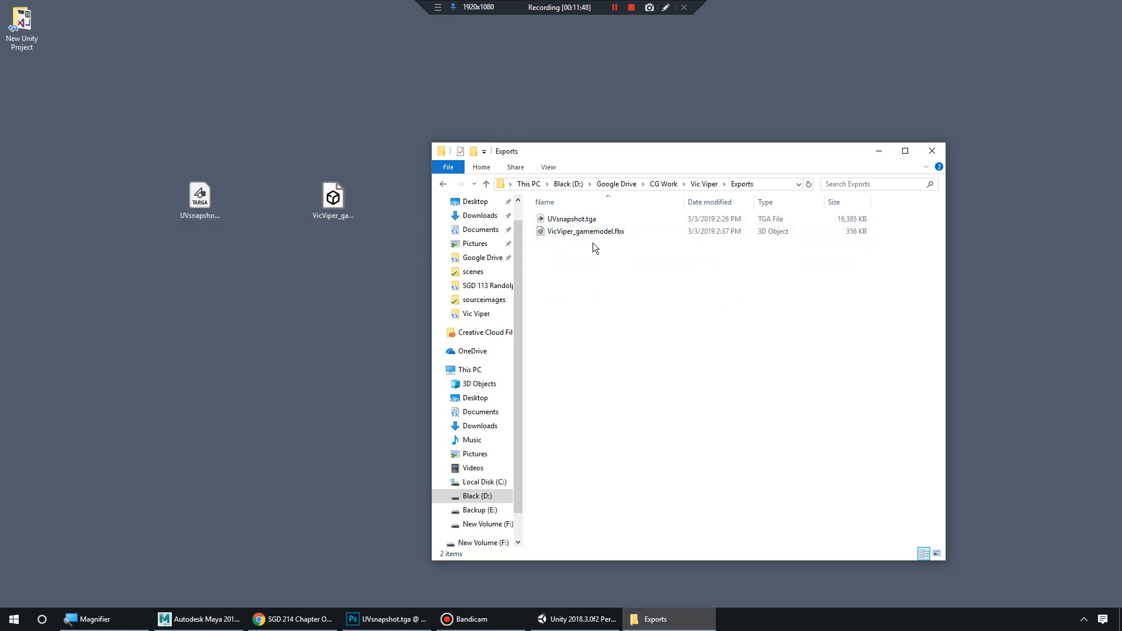
Copy Baked_Normal.tga from the Maya project's sourceimages folder into the Exports folder.
click(443, 184)
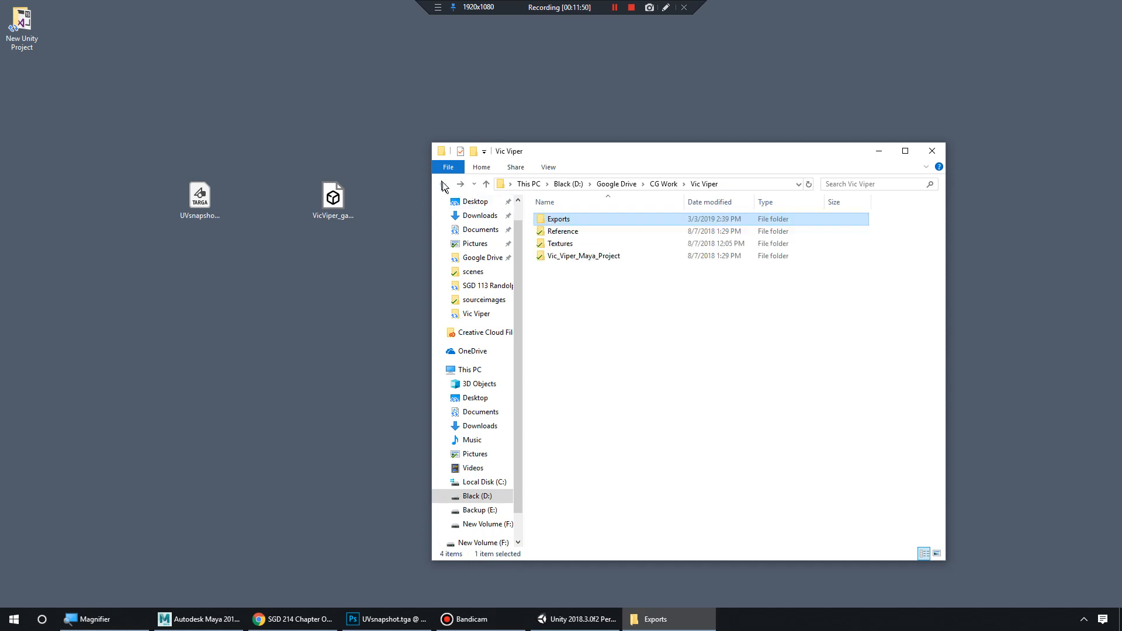
double_click(565, 243)
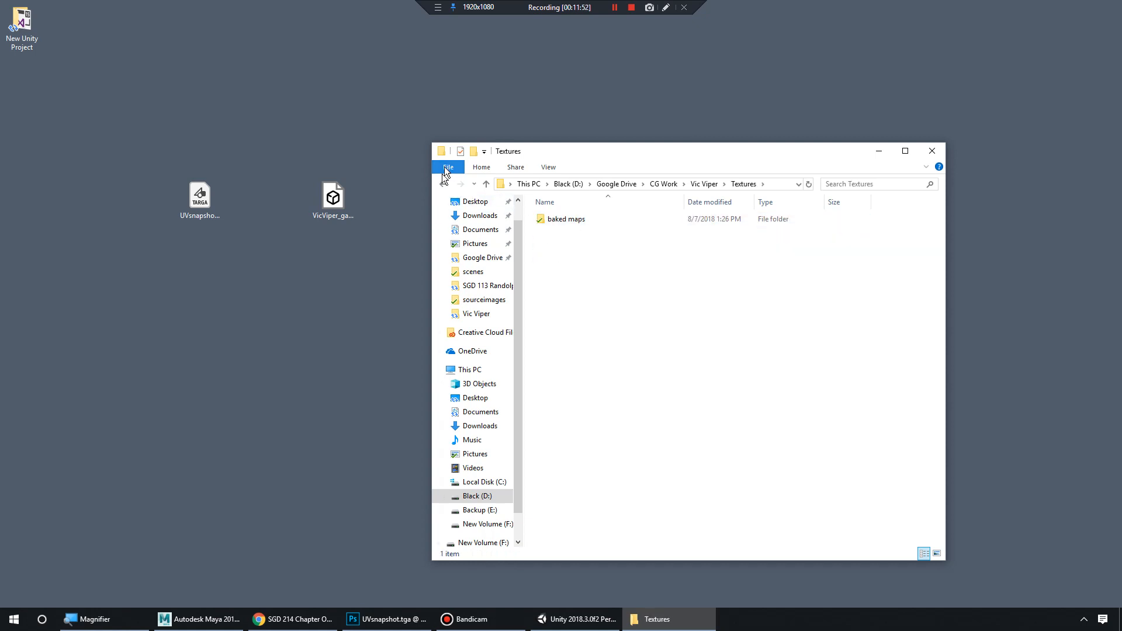
click(443, 184)
double_click(570, 243)
double_click(587, 246)
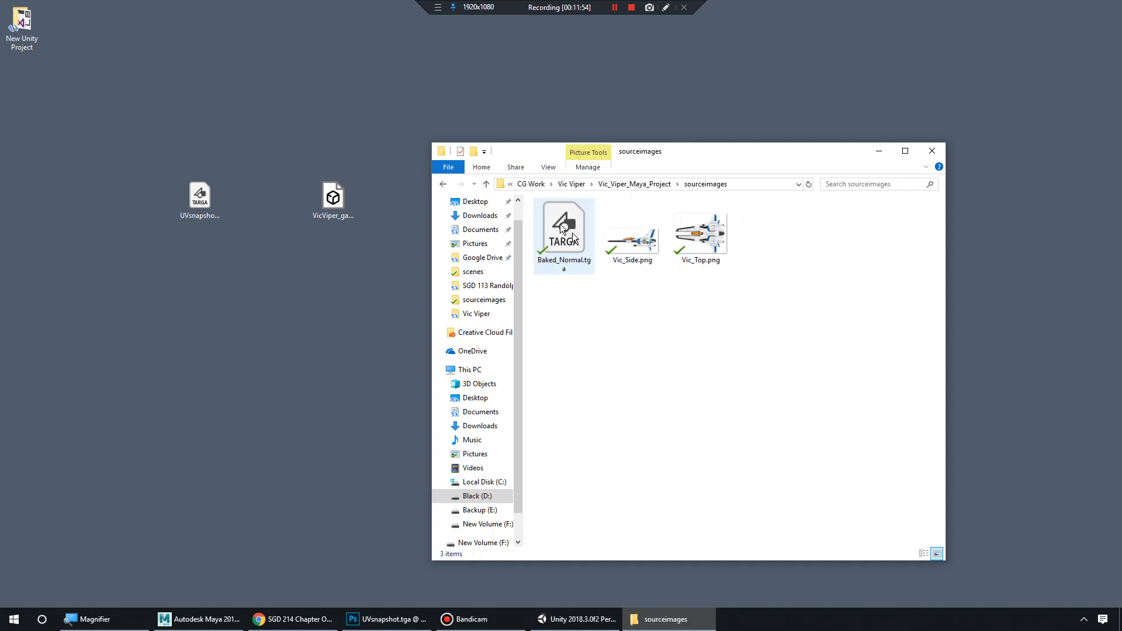
click(572, 233)
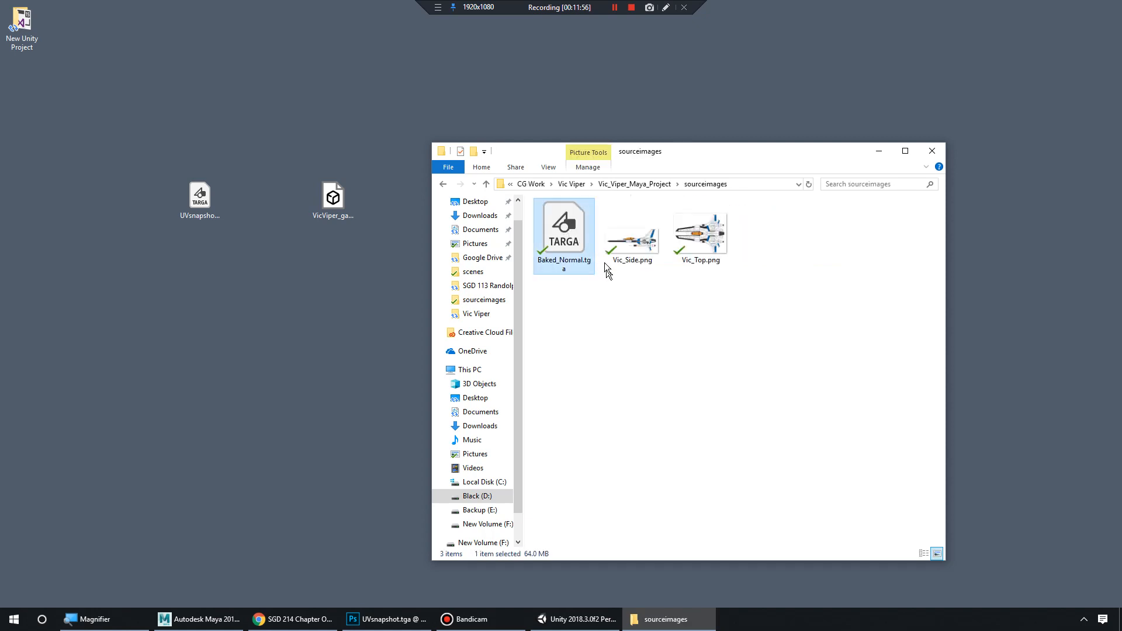
click(442, 184)
click(442, 184)
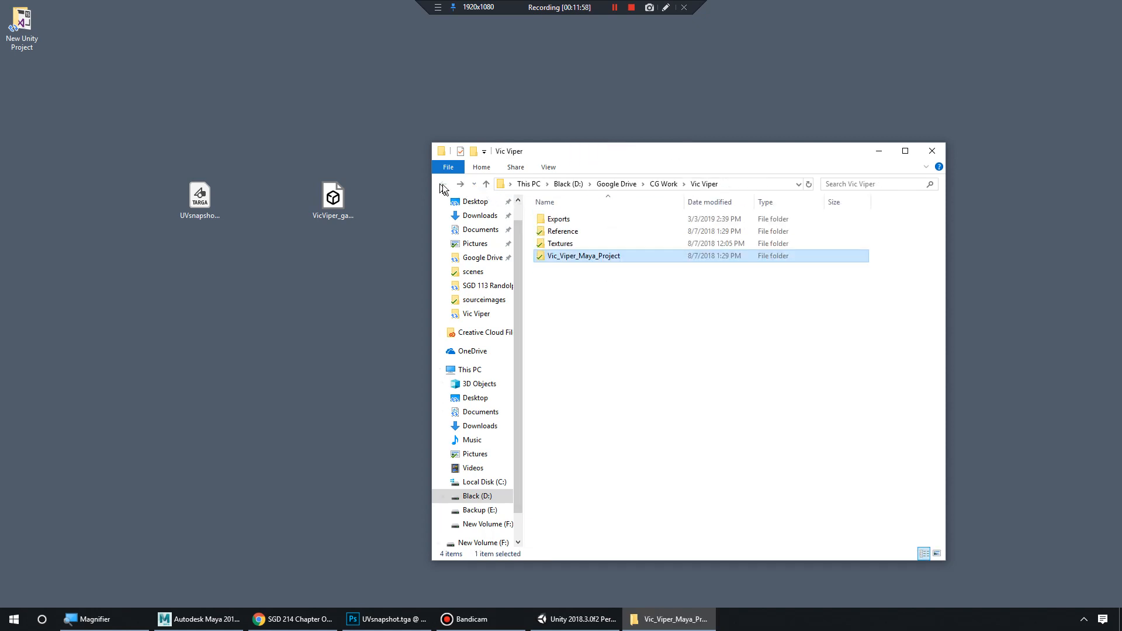
double_click(558, 220)
key(ctrl+v)
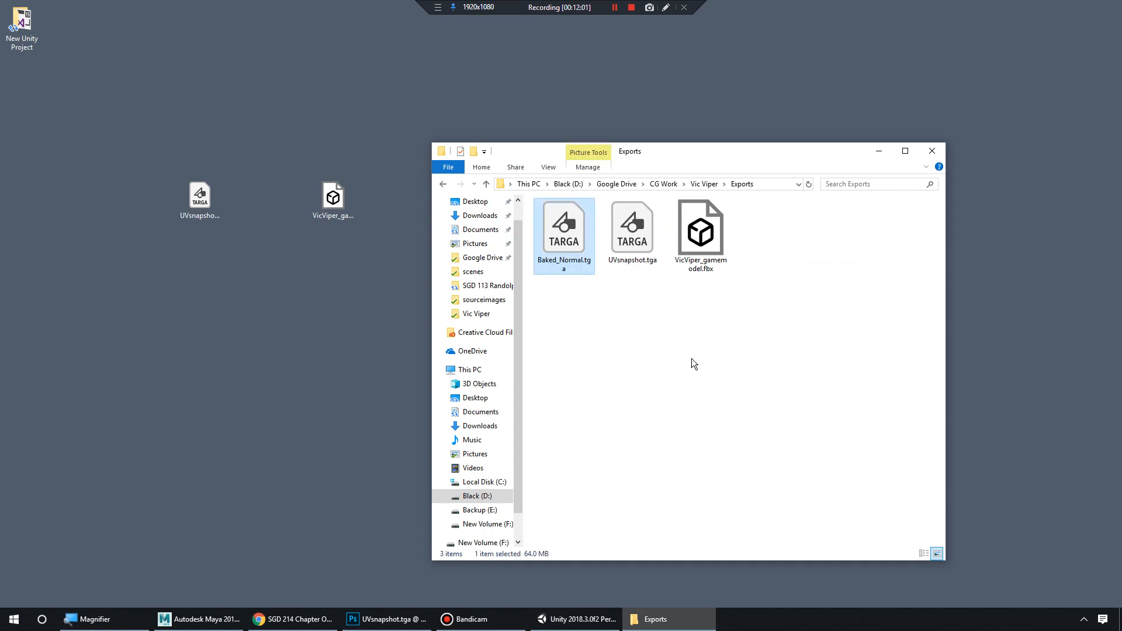
Delete UVsnapshot.tga and VicViper_gamemodel.fbx from the desktop and move the Vic Viper folder window aside.
click(442, 184)
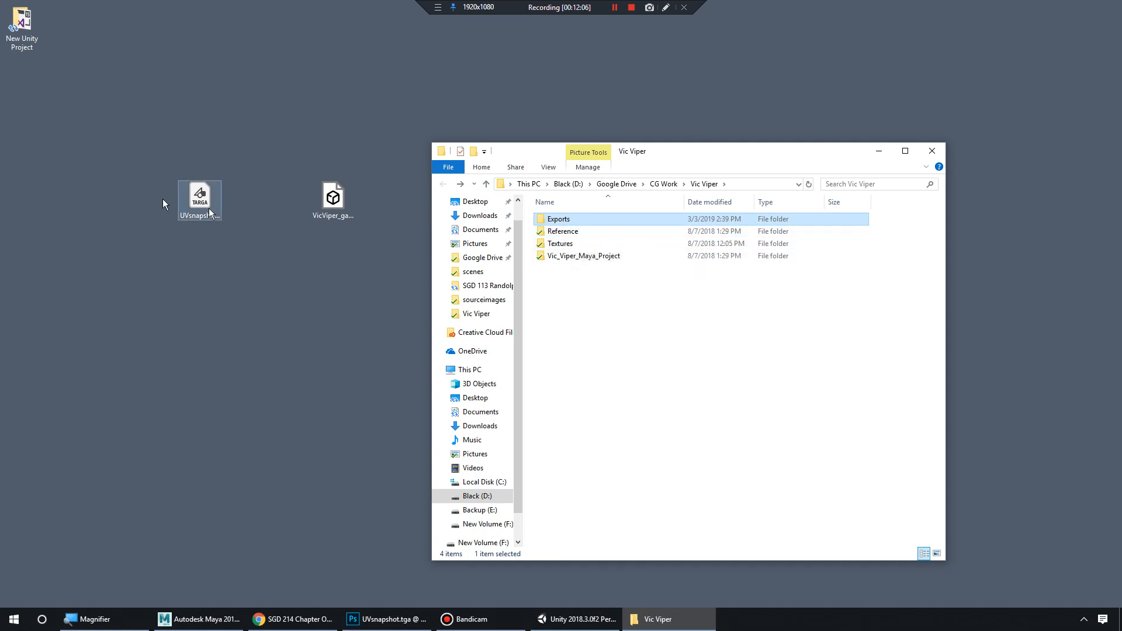
drag(130, 155, 405, 318)
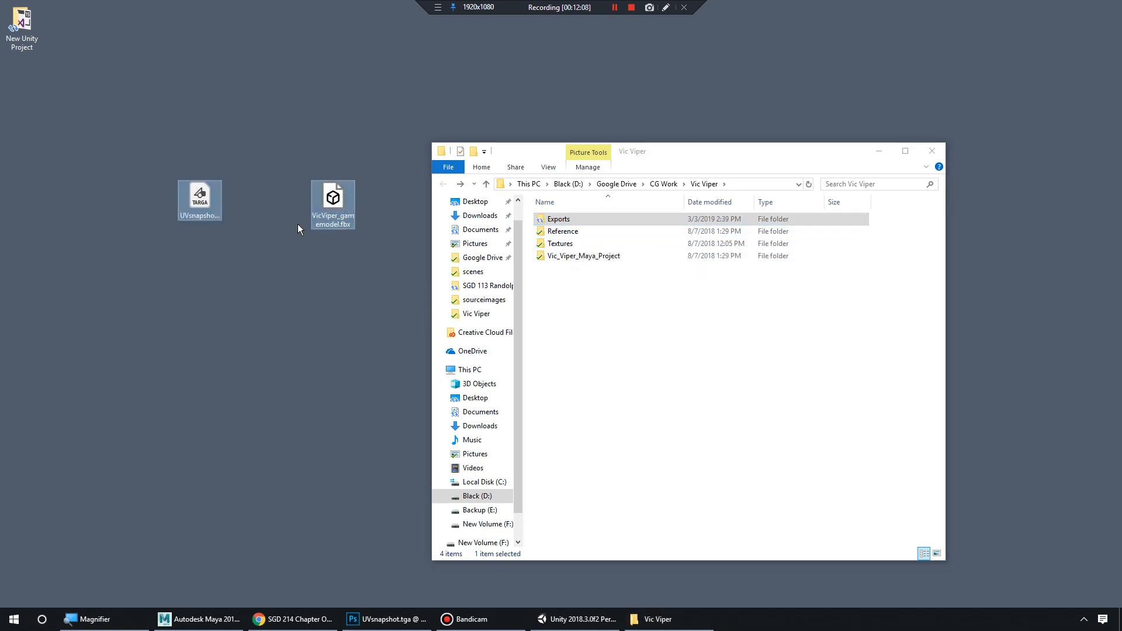
key(Delete)
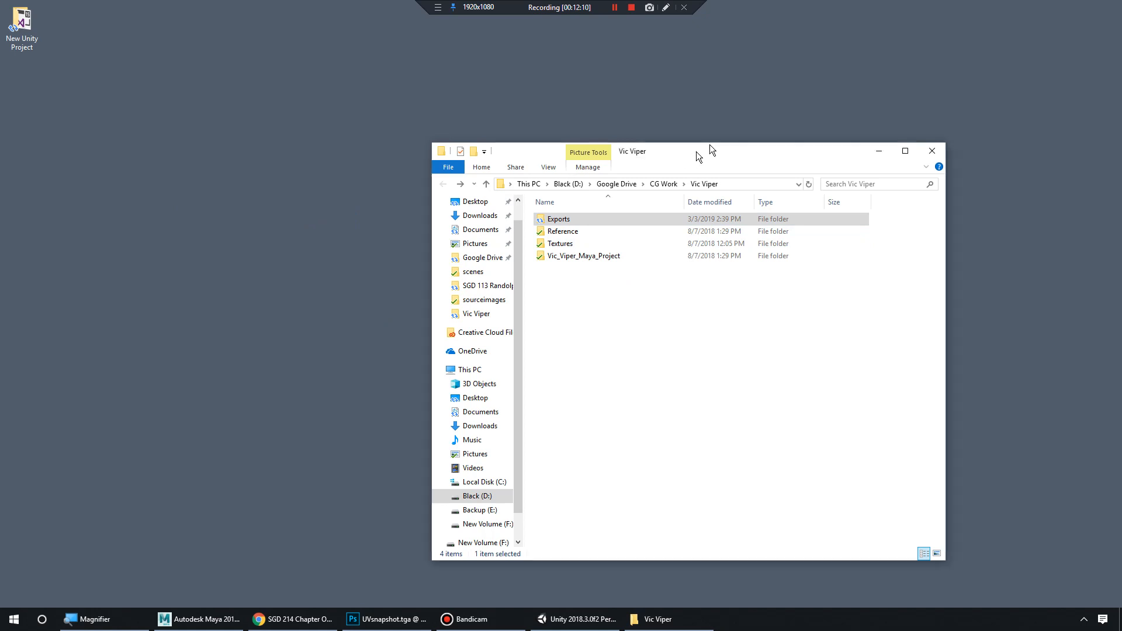
drag(696, 152, 838, 130)
Switch to Unity, create a folder named Meshes in Assets, and open it.
click(575, 613)
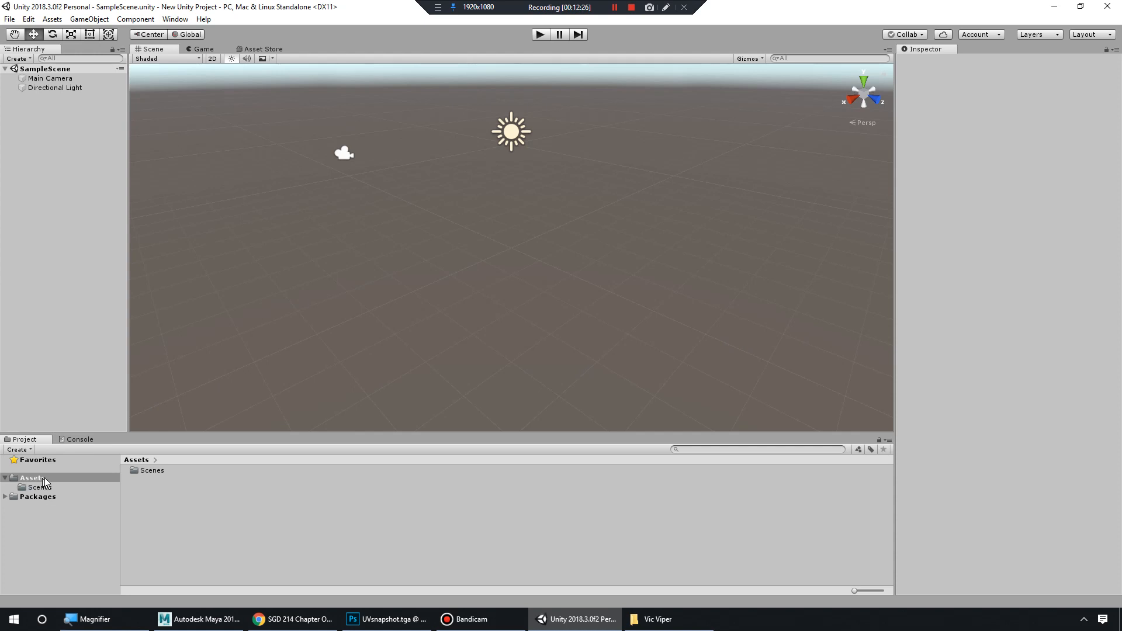
right_click(184, 515)
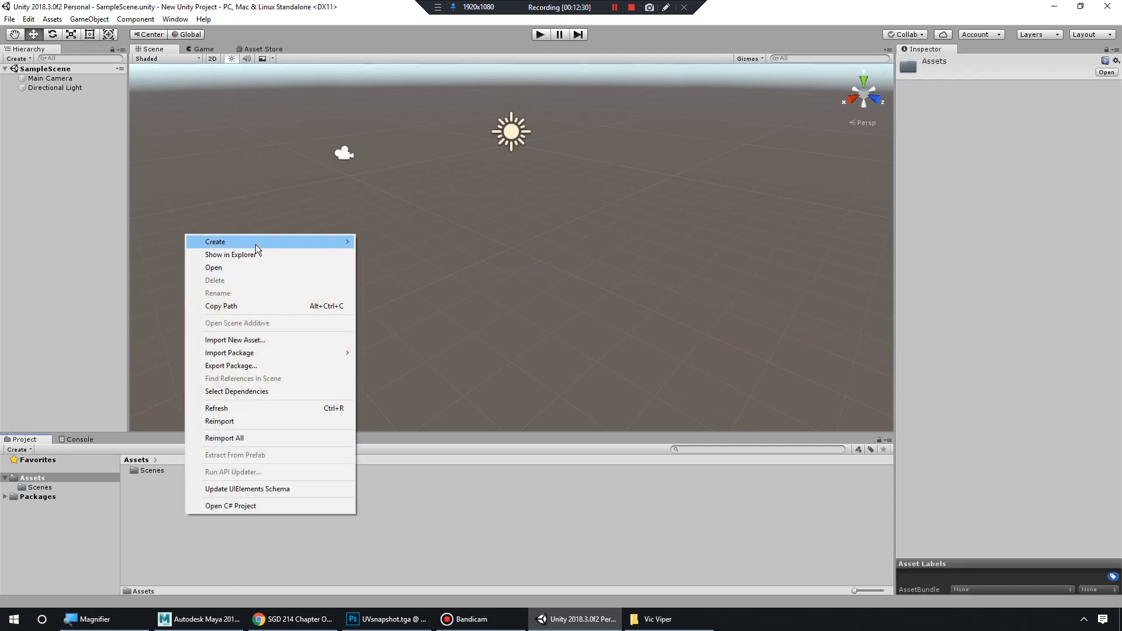
mouse_move(254, 243)
click(407, 192)
text(Meshes)
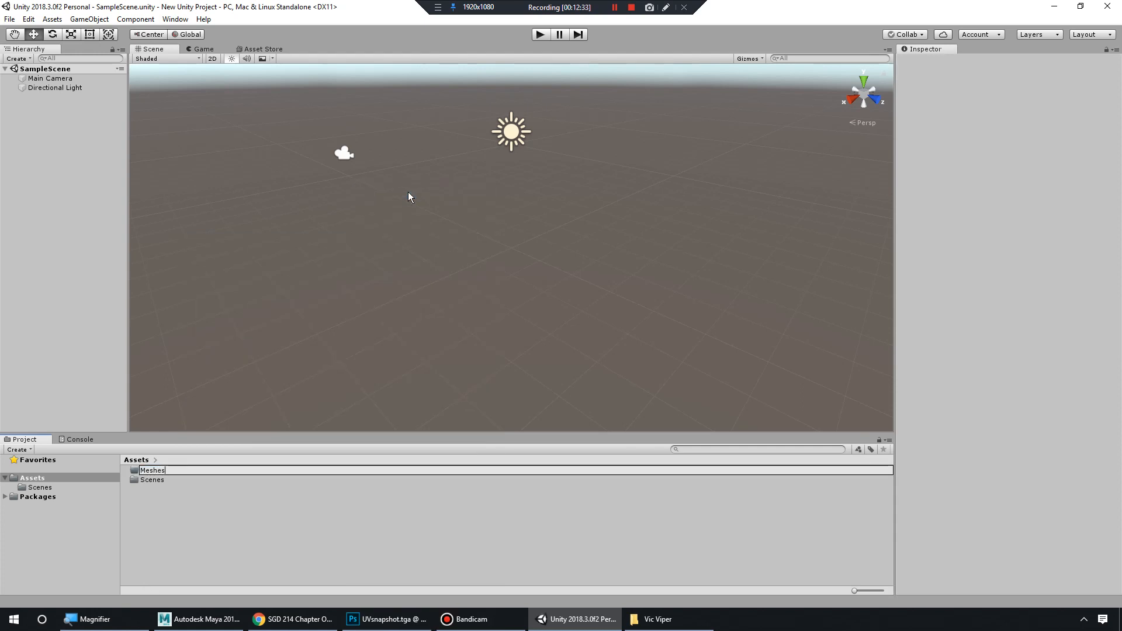
key(Return)
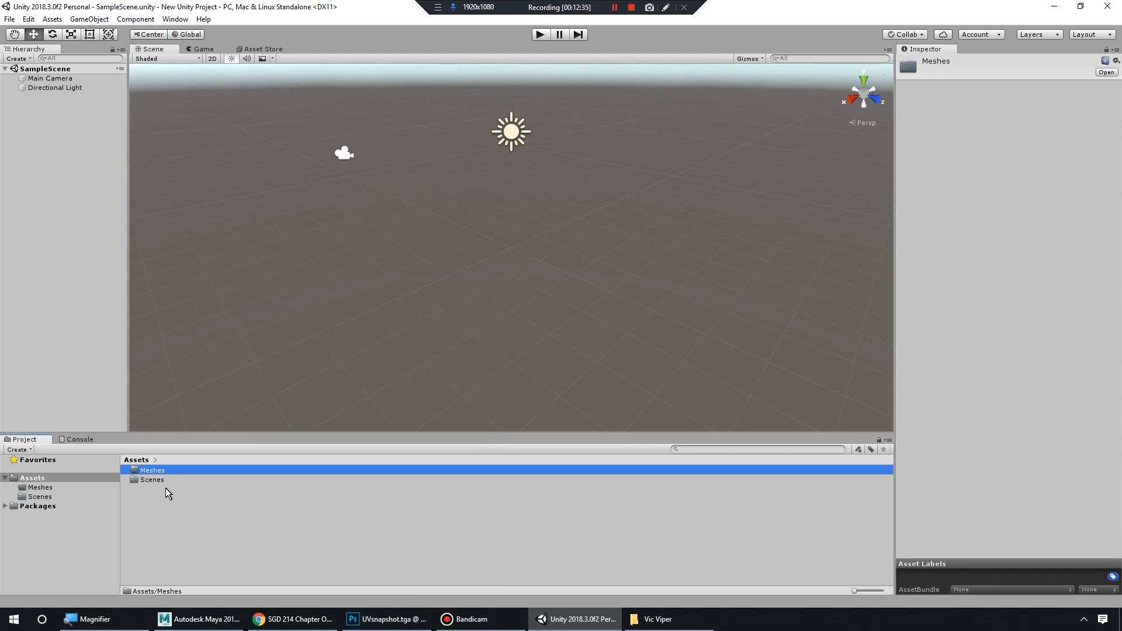
double_click(154, 468)
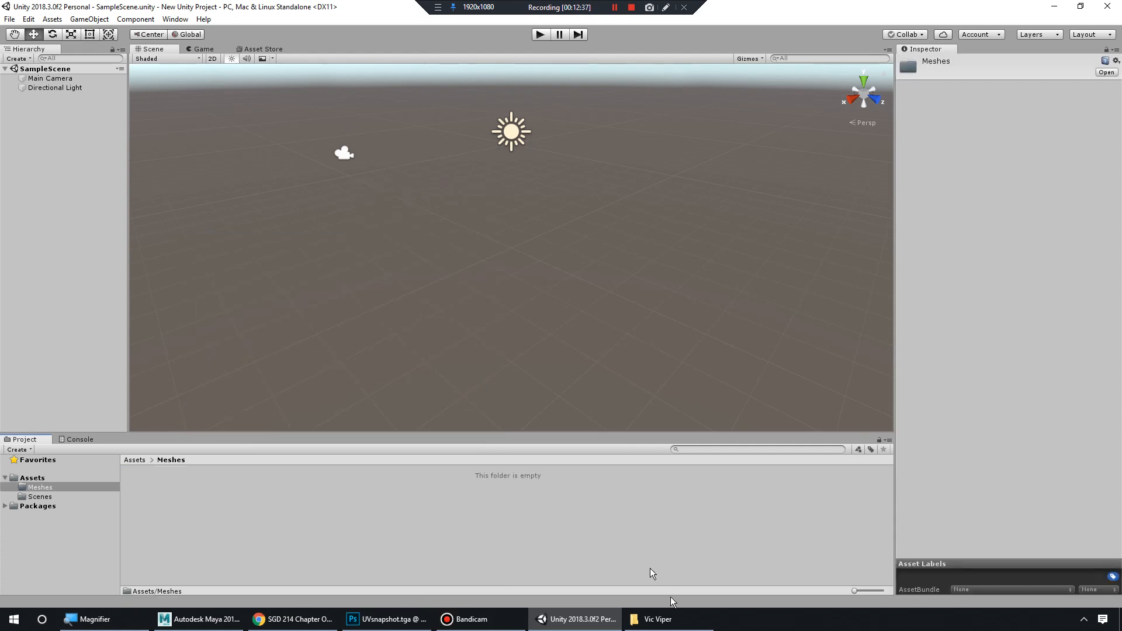
Import VicViper_gamemodel.fbx from the Exports folder into the Unity project's Meshes folder.
click(658, 618)
drag(841, 123, 810, 131)
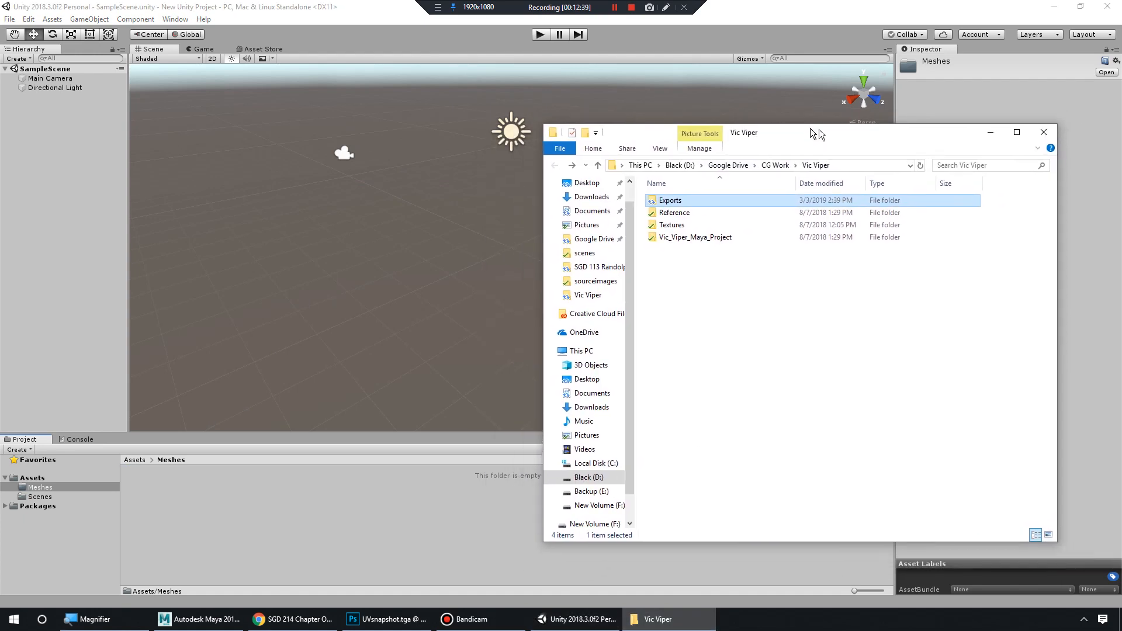
double_click(687, 201)
drag(817, 222, 45, 487)
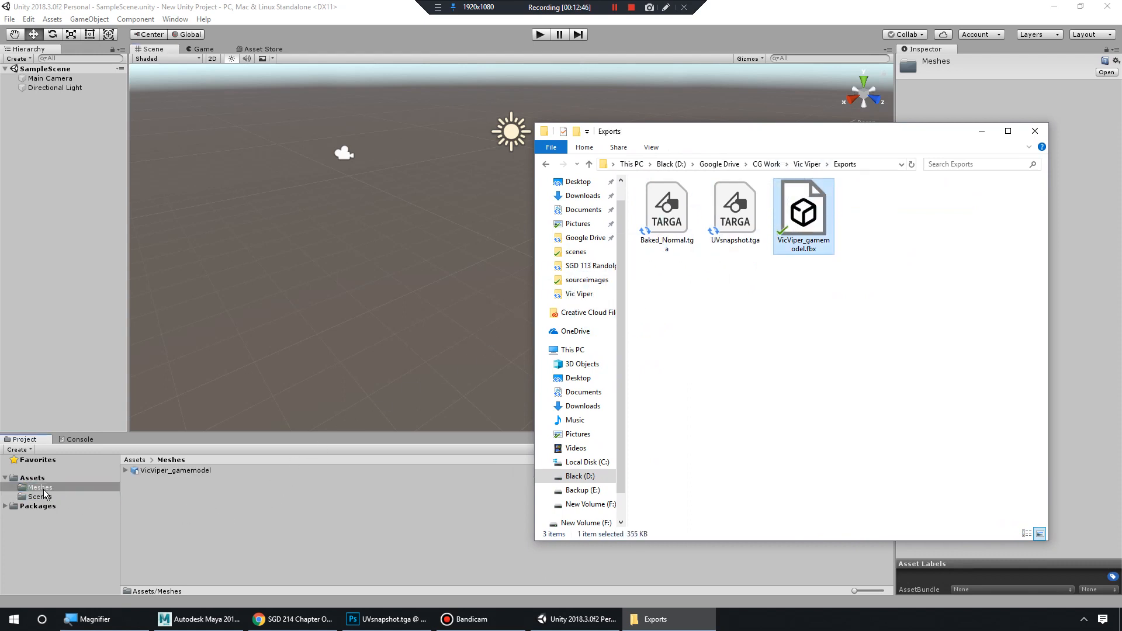
click(982, 131)
Examine the imported VicViper_gamemodel, checking its ship_mat material and previewing VicViper_mesh from different angles.
click(175, 470)
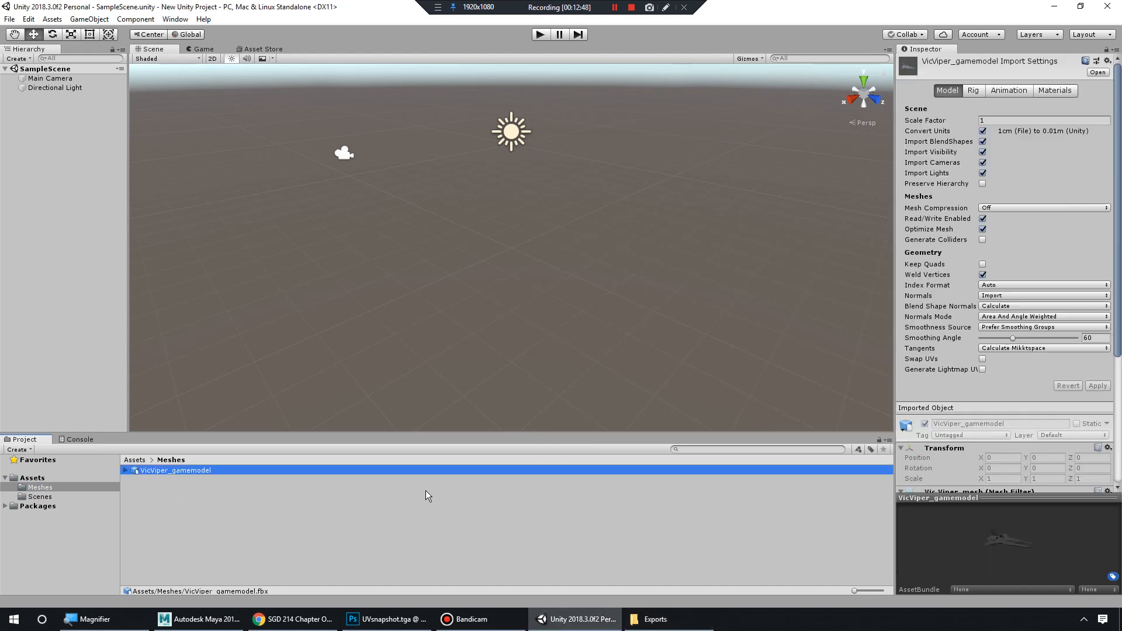
click(126, 470)
click(166, 480)
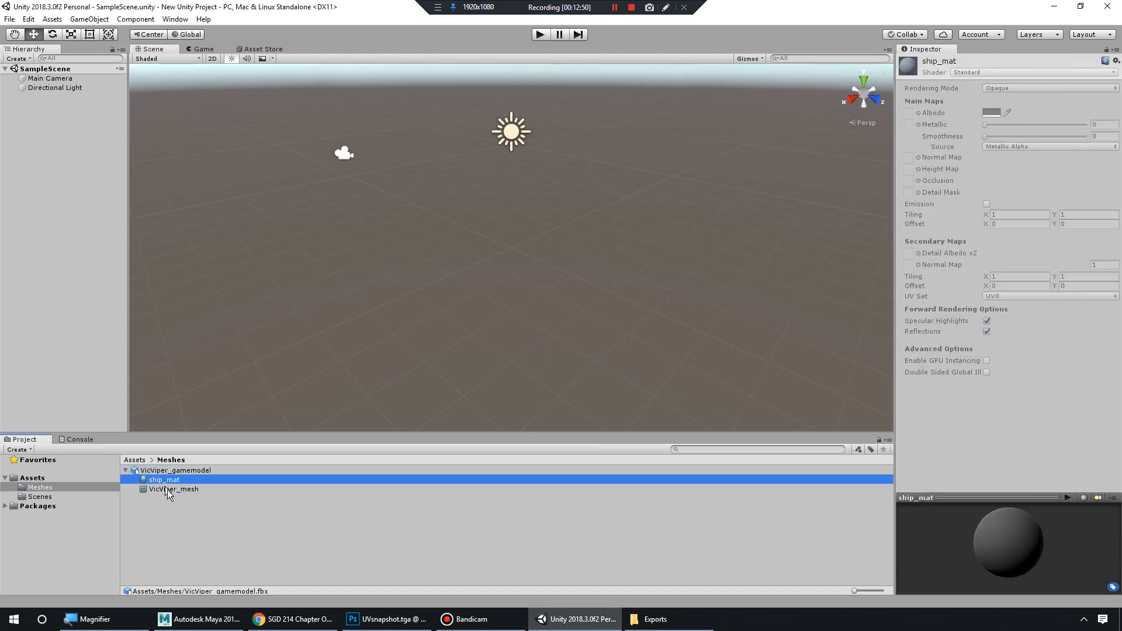
click(170, 490)
drag(1043, 552, 1008, 286)
drag(1011, 409, 1017, 374)
drag(1001, 286, 1024, 456)
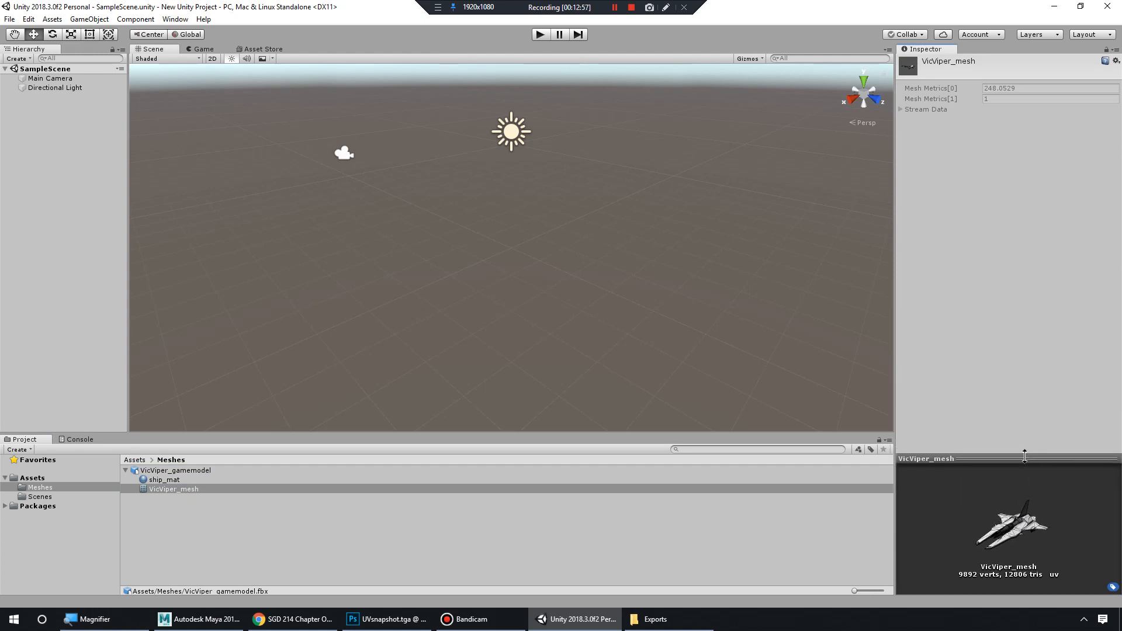
click(173, 472)
click(126, 471)
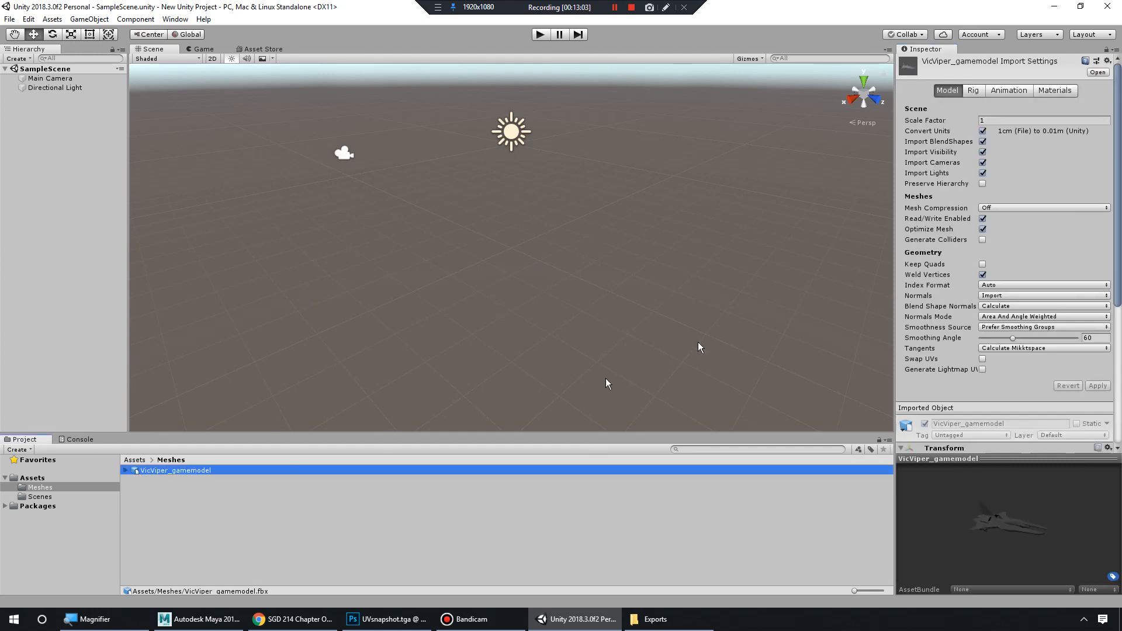
click(178, 481)
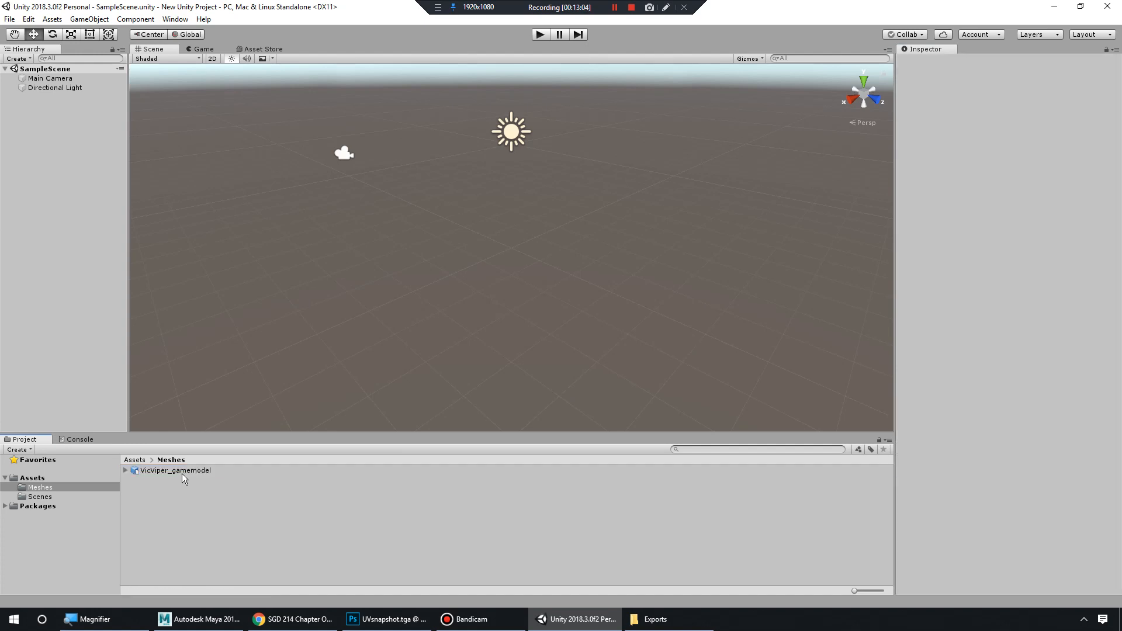
Disable importing BlendShapes, cameras and lights in the VicViper_gamemodel import settings.
click(181, 473)
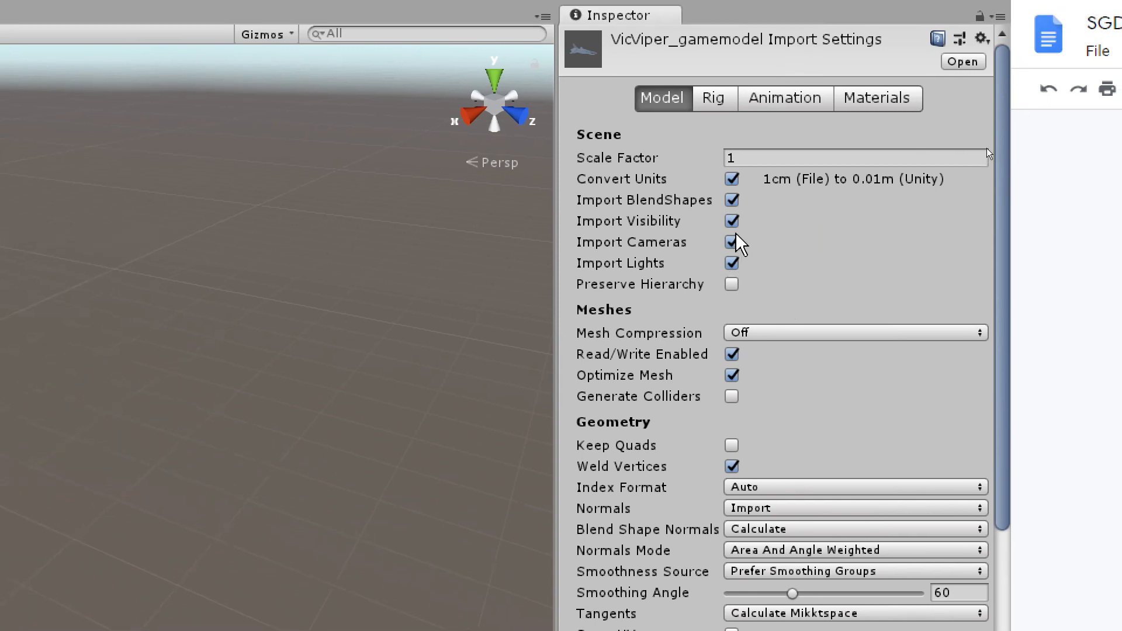
click(731, 200)
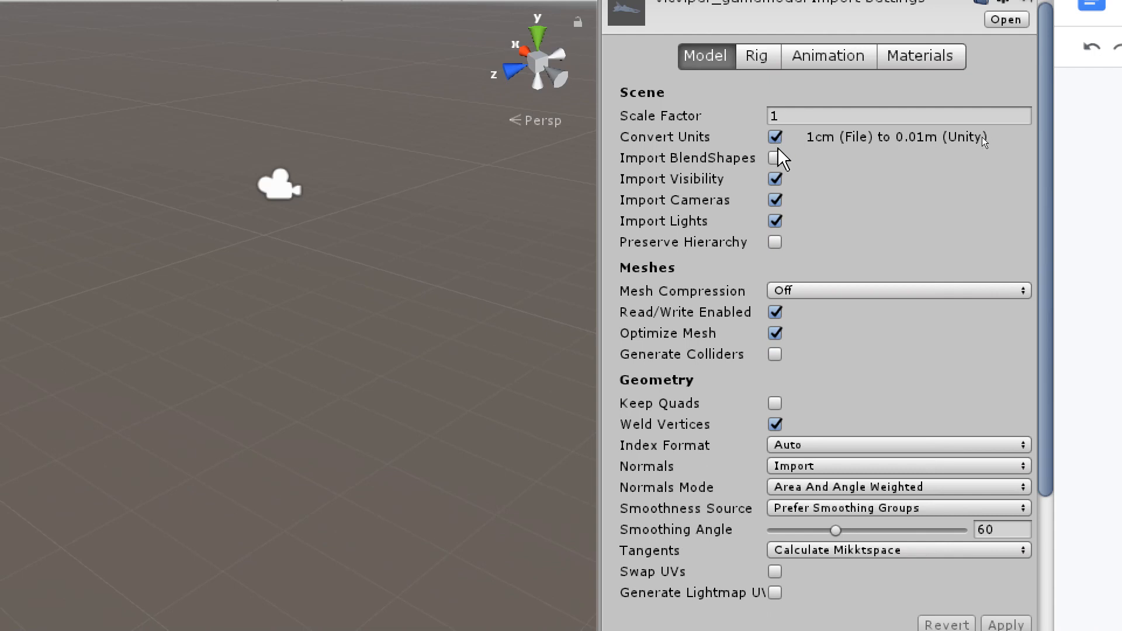
click(776, 201)
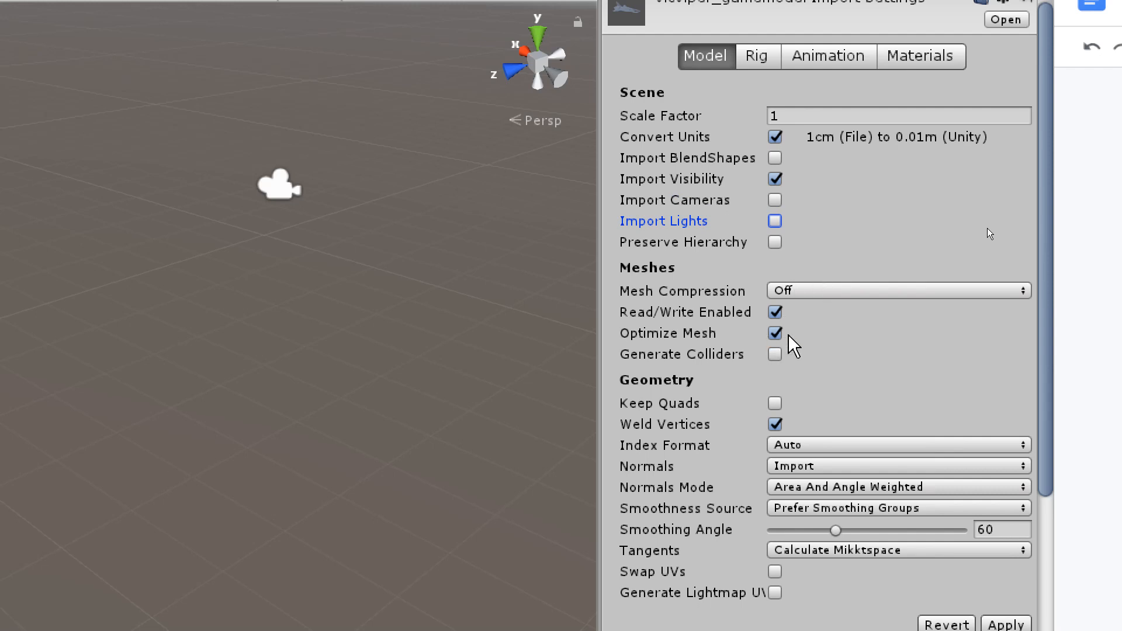
Keep the model's mesh compression Off, enable Generate Lightmap UVs, and apply the import settings.
click(822, 297)
click(826, 303)
click(824, 292)
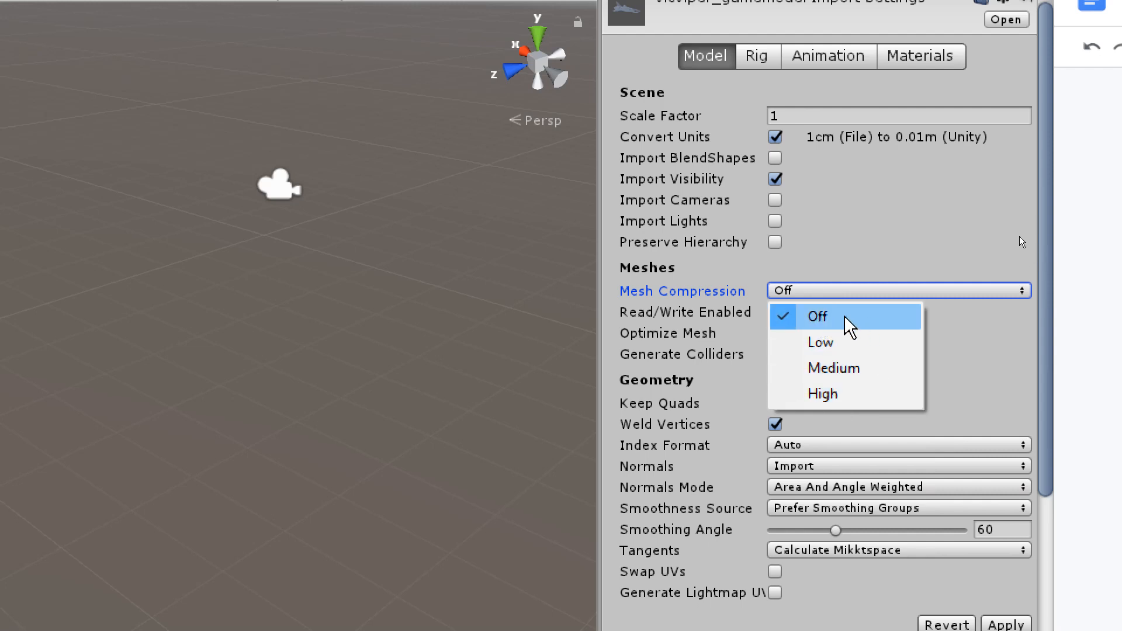
click(911, 289)
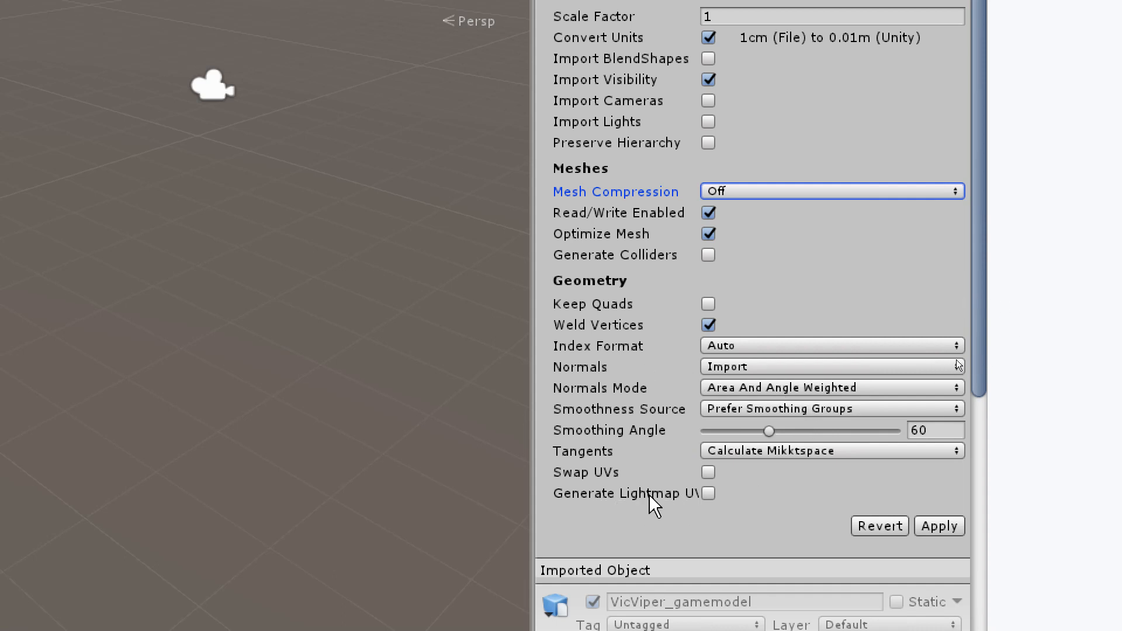
click(708, 494)
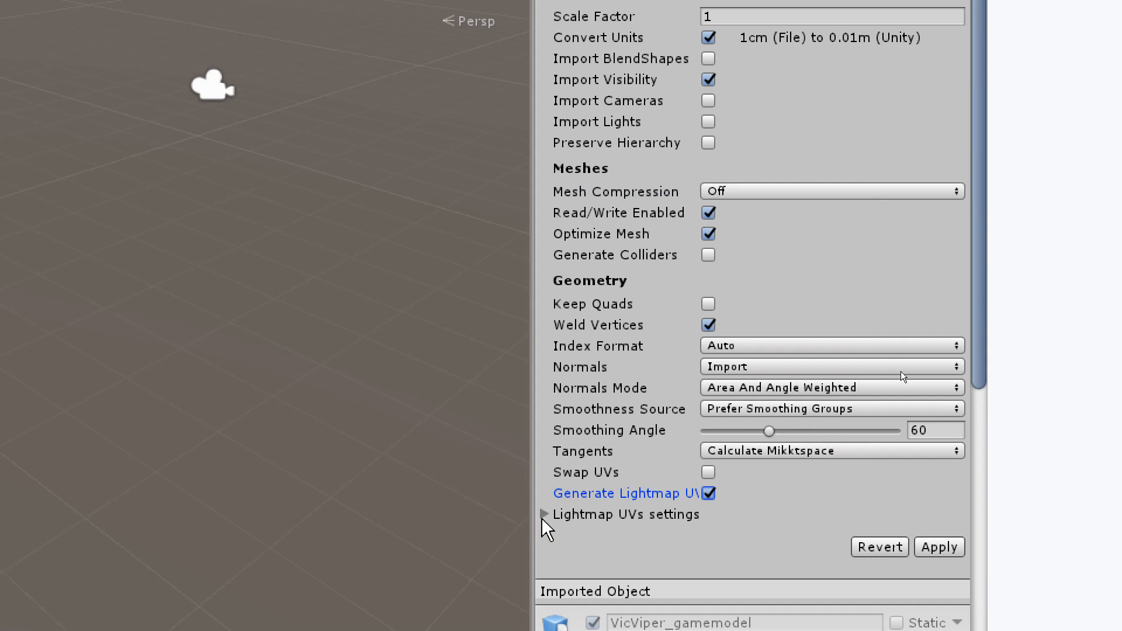
click(544, 514)
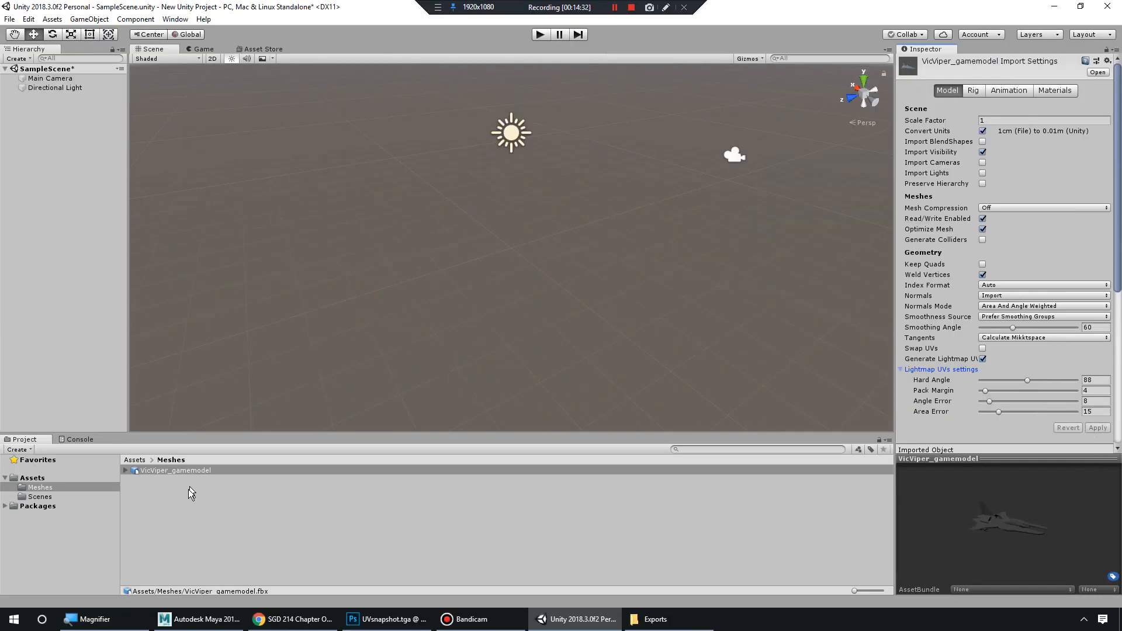
Add VicViper_gamemodel to the SampleScene hierarchy and look over the ship in the scene.
click(197, 470)
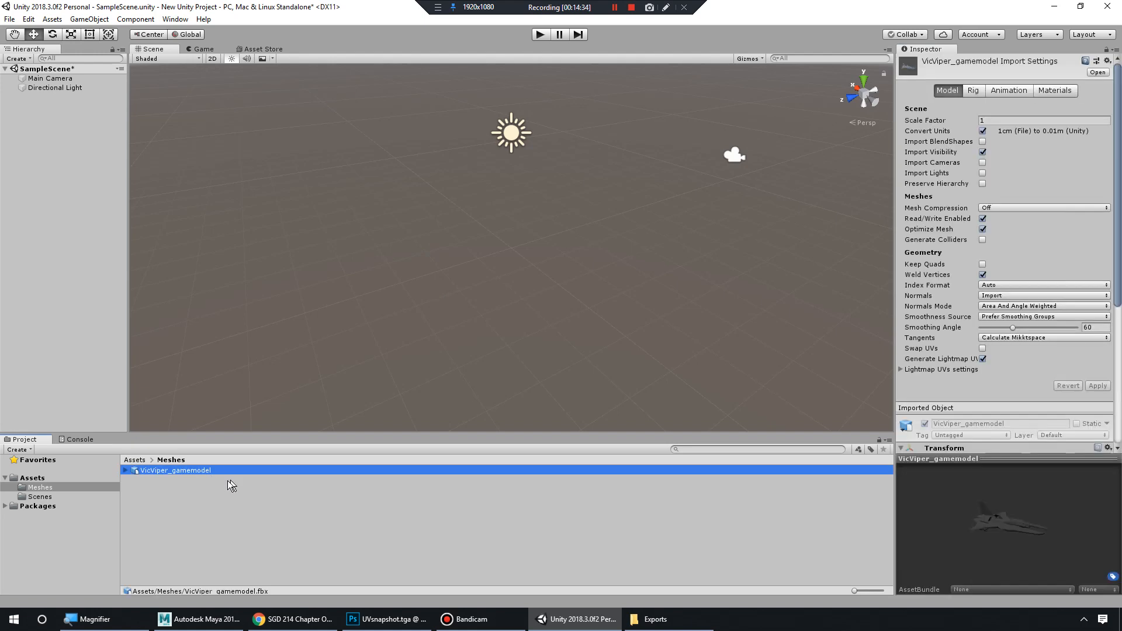
drag(199, 470, 60, 176)
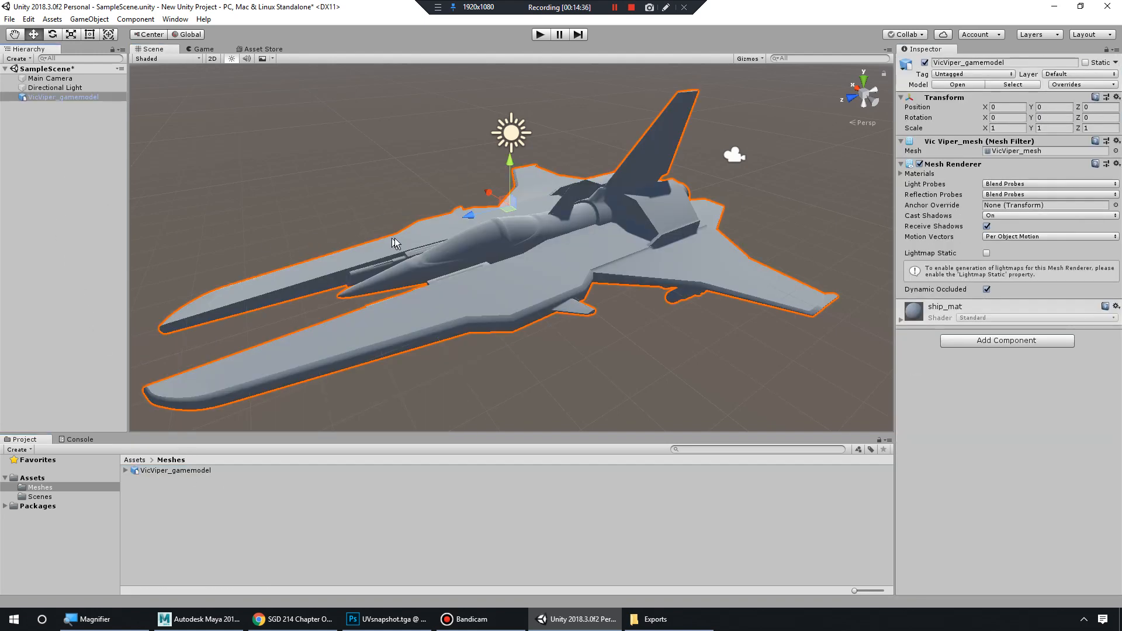
alt+drag(394, 237, 374, 239)
alt+drag(462, 241, 633, 240)
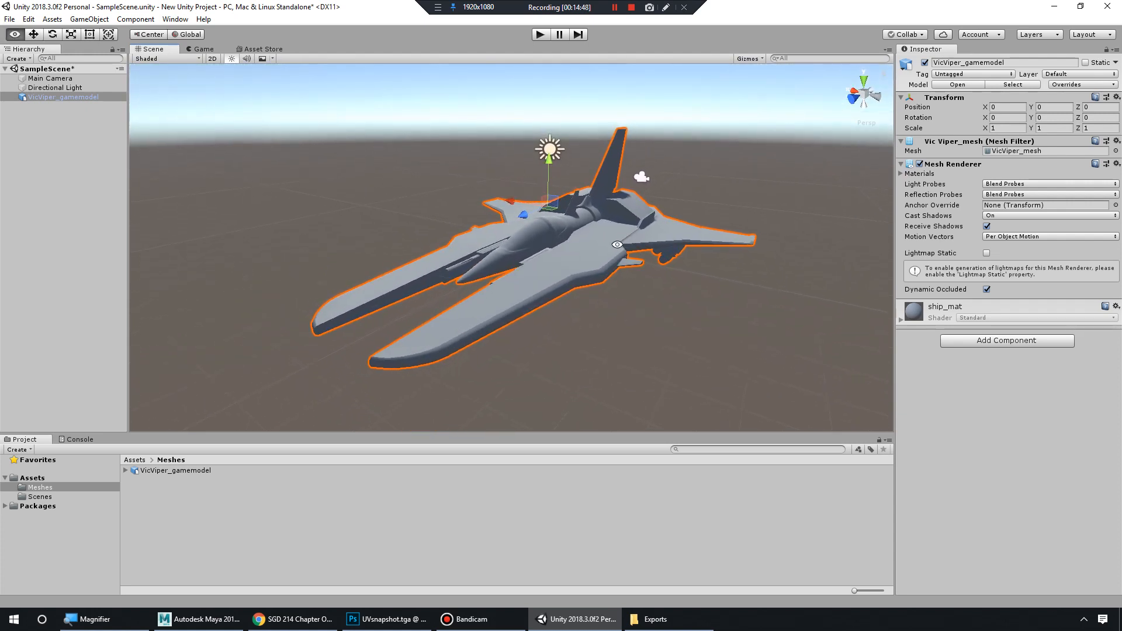
alt+right_drag(617, 244, 698, 263)
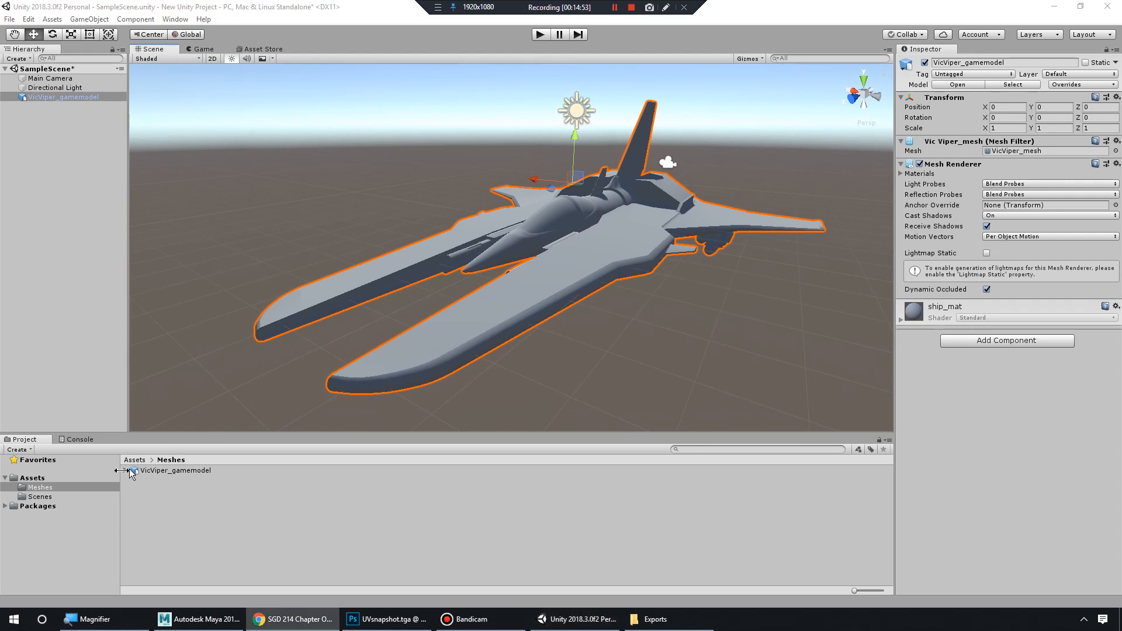
Create a folder named Textures in Assets and open it.
click(43, 479)
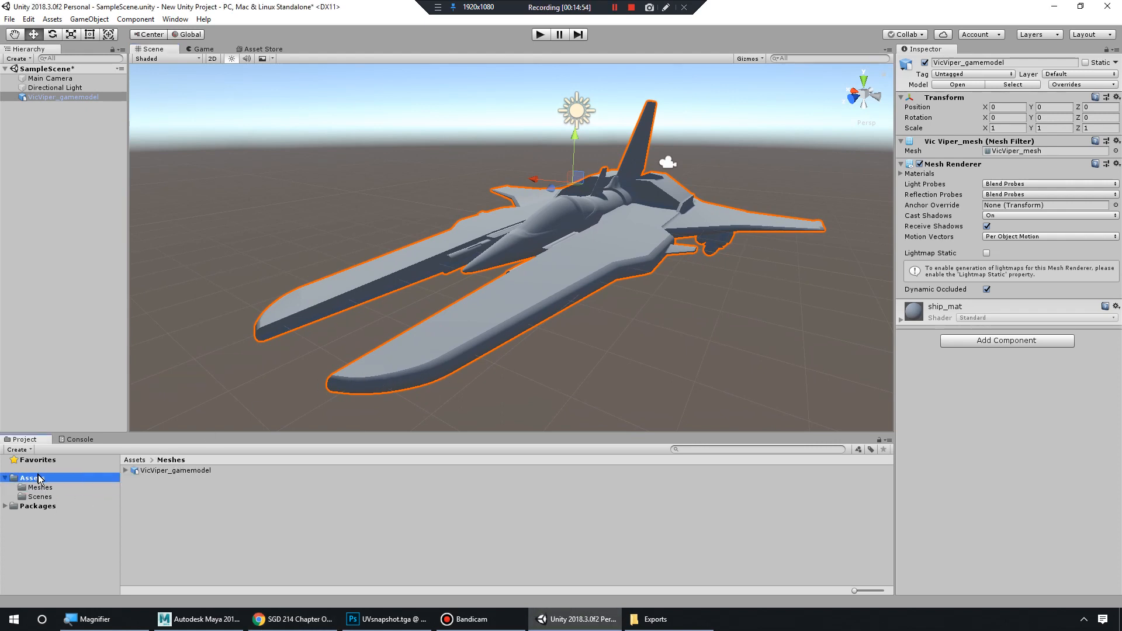
right_click(162, 513)
mouse_move(235, 243)
click(401, 190)
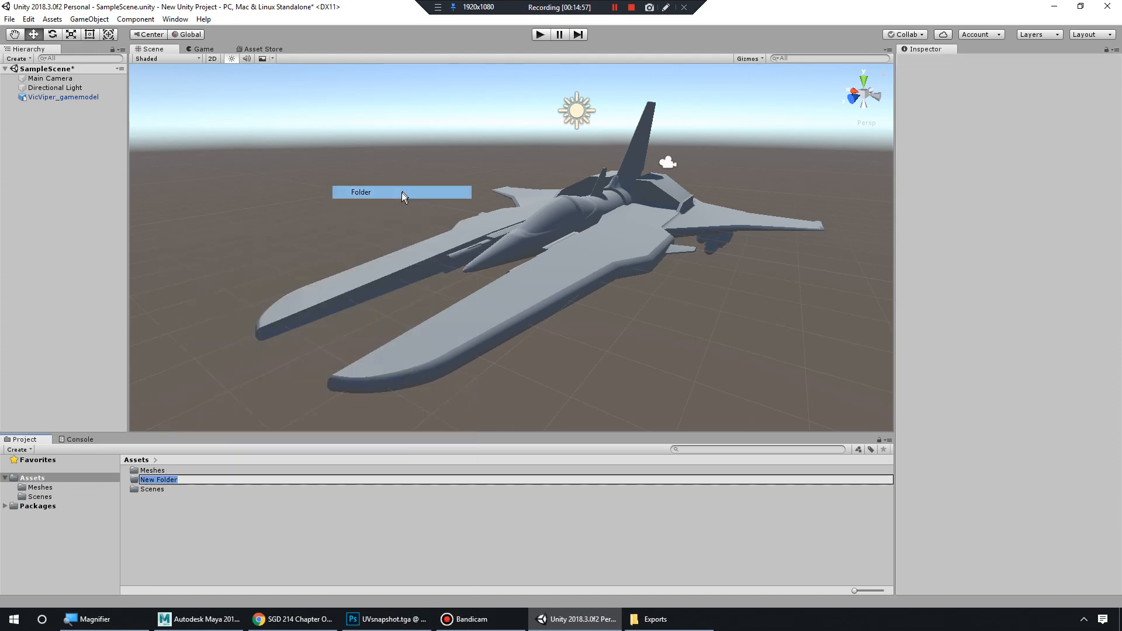
text(Texture)
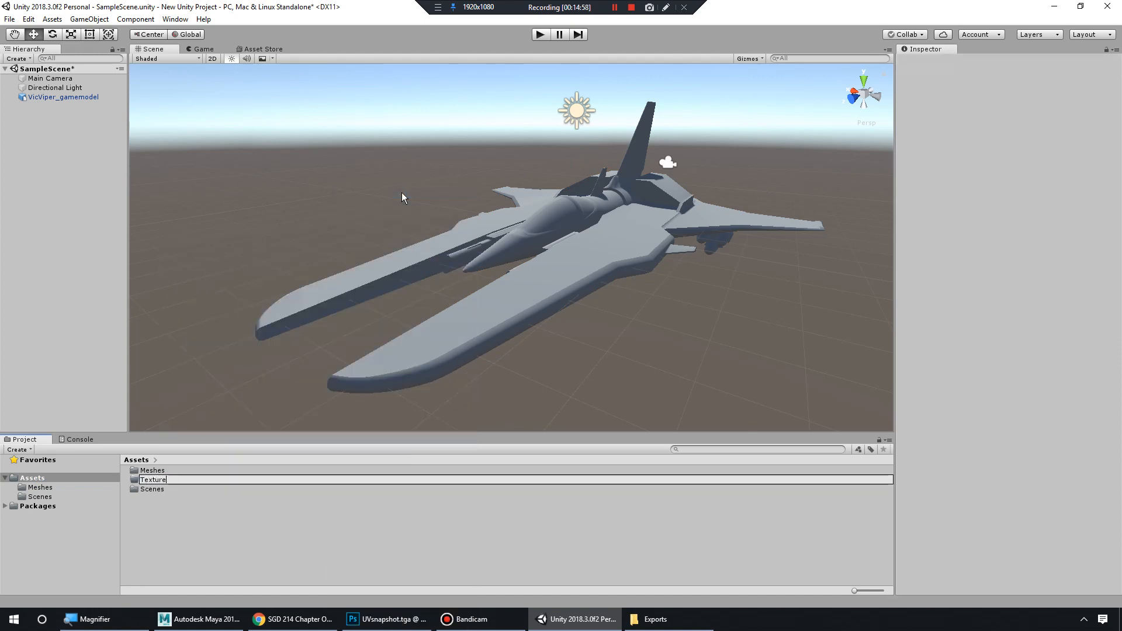
text(s)
key(Return)
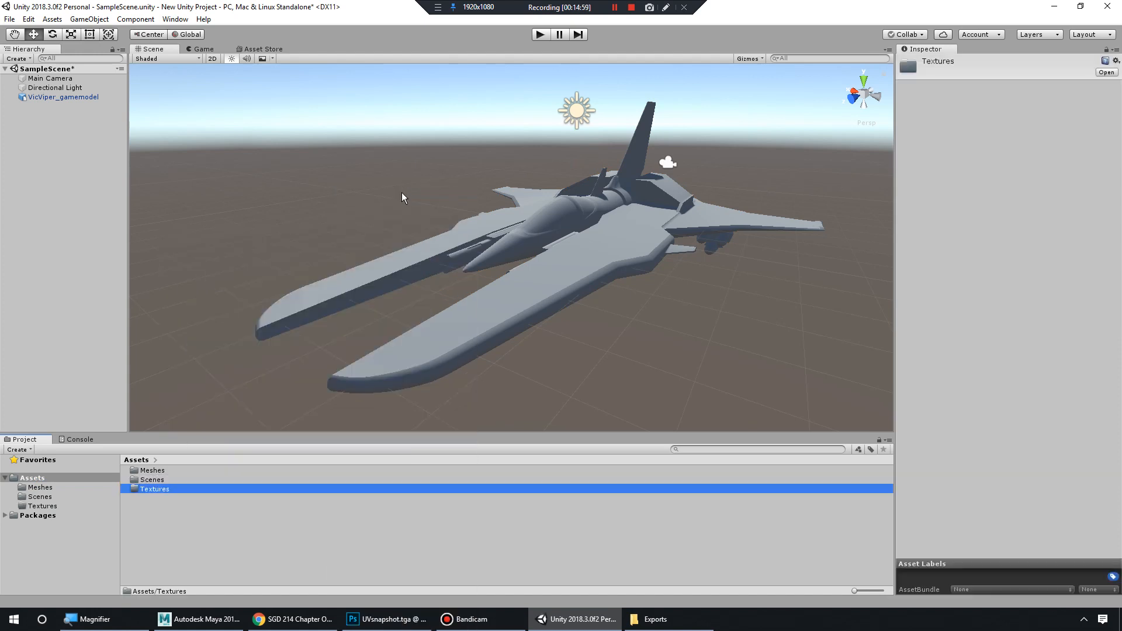
double_click(167, 489)
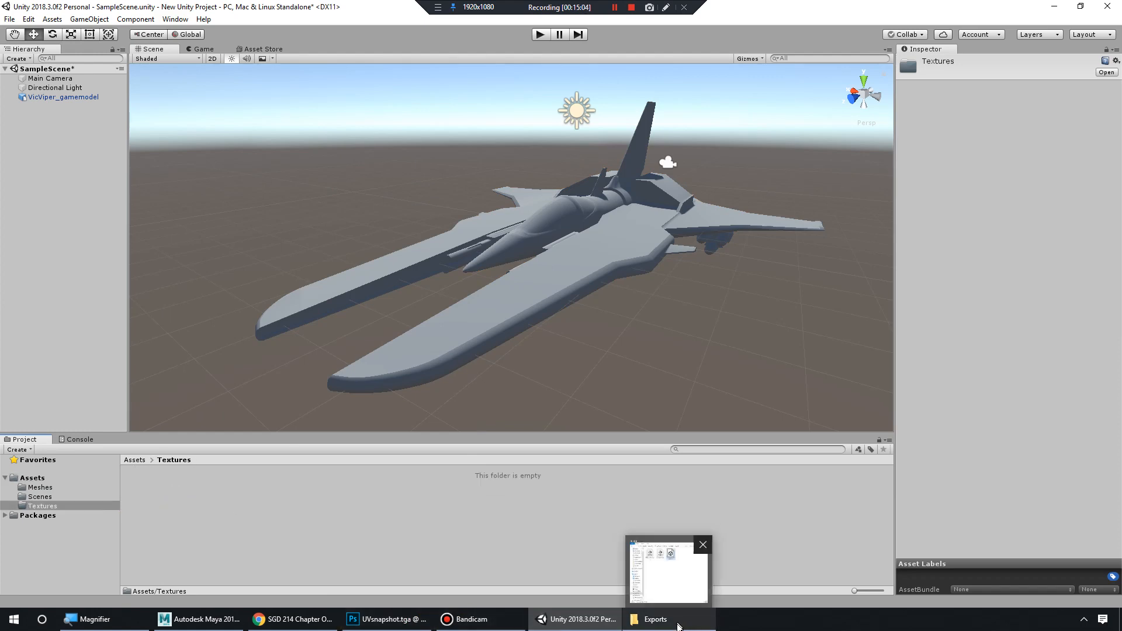
Switch to the Exports folder in File Explorer and rename Baked_Normal.tga to VicViper_normal.tga.
click(678, 624)
click(669, 222)
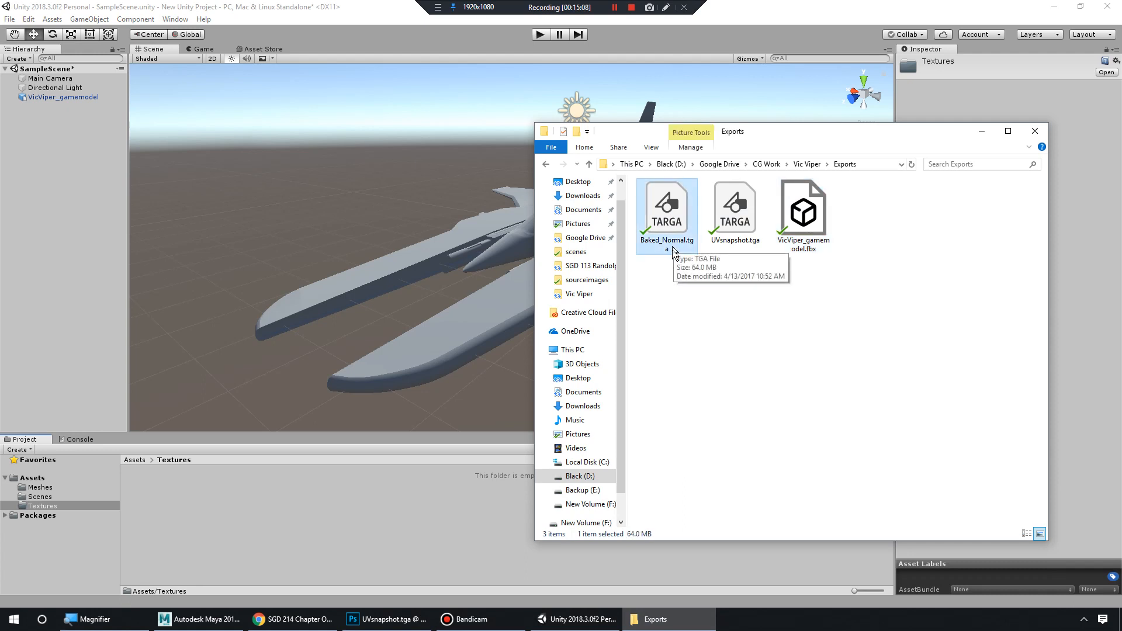
right_click(670, 241)
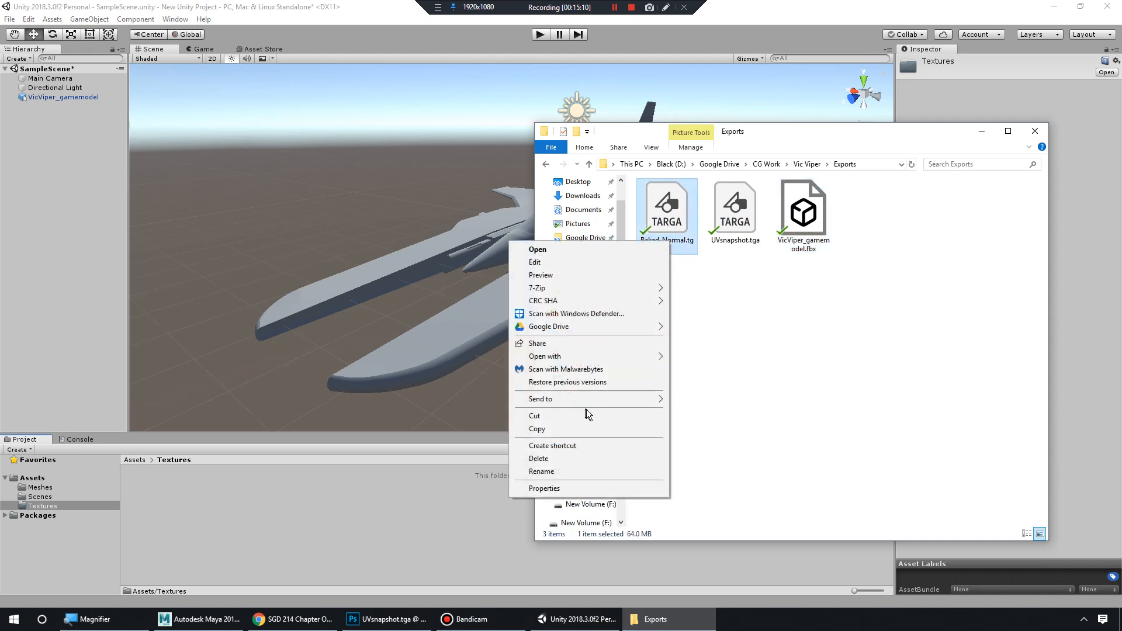
click(577, 470)
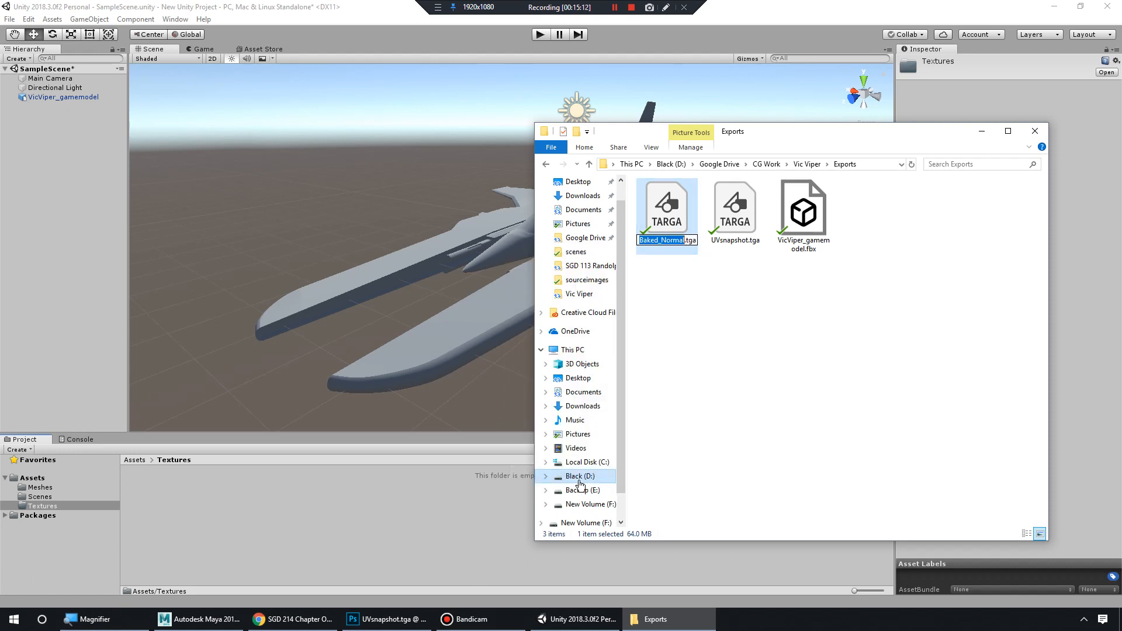
text(VicViper_normal)
key(Return)
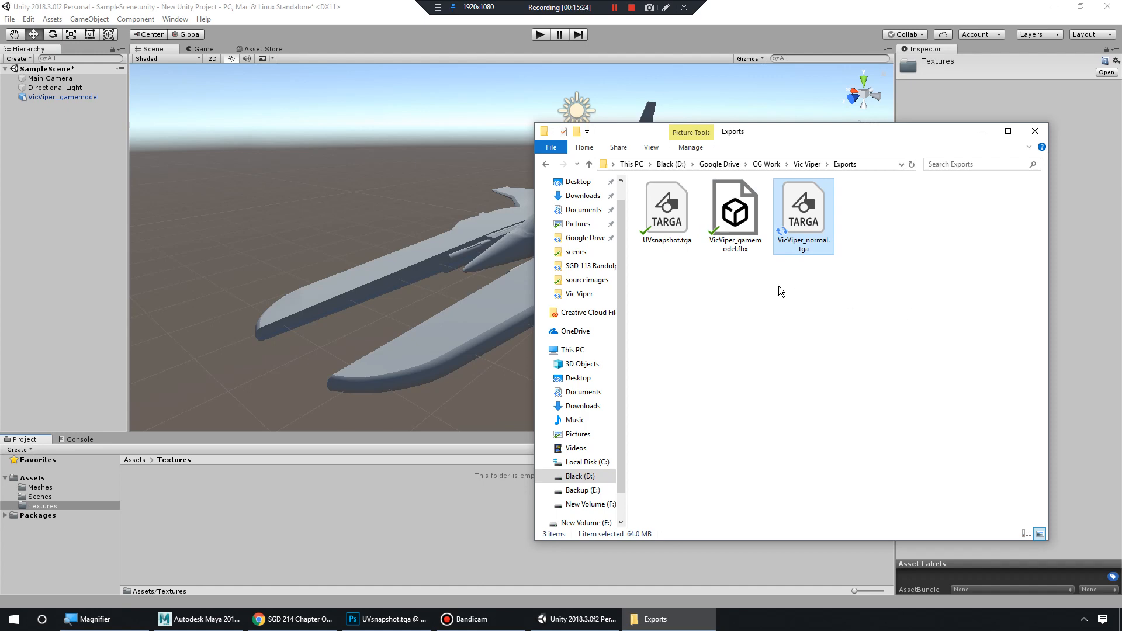
Switch to Photoshop and open VicViper_normal.tga from the Exports folder as its own document.
click(473, 457)
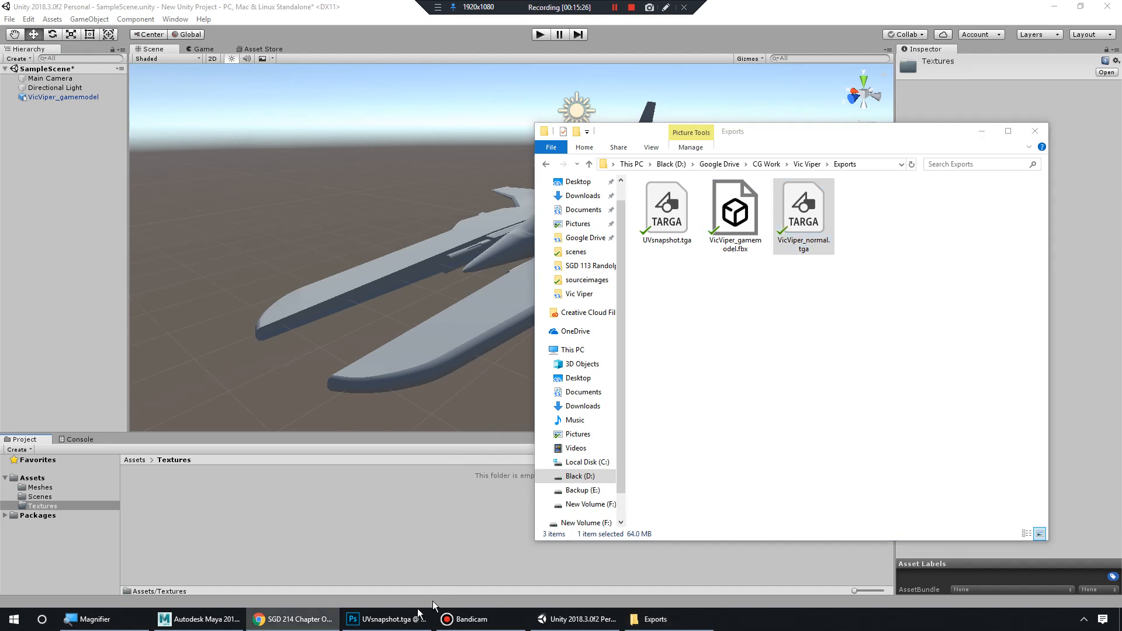
click(386, 619)
click(655, 619)
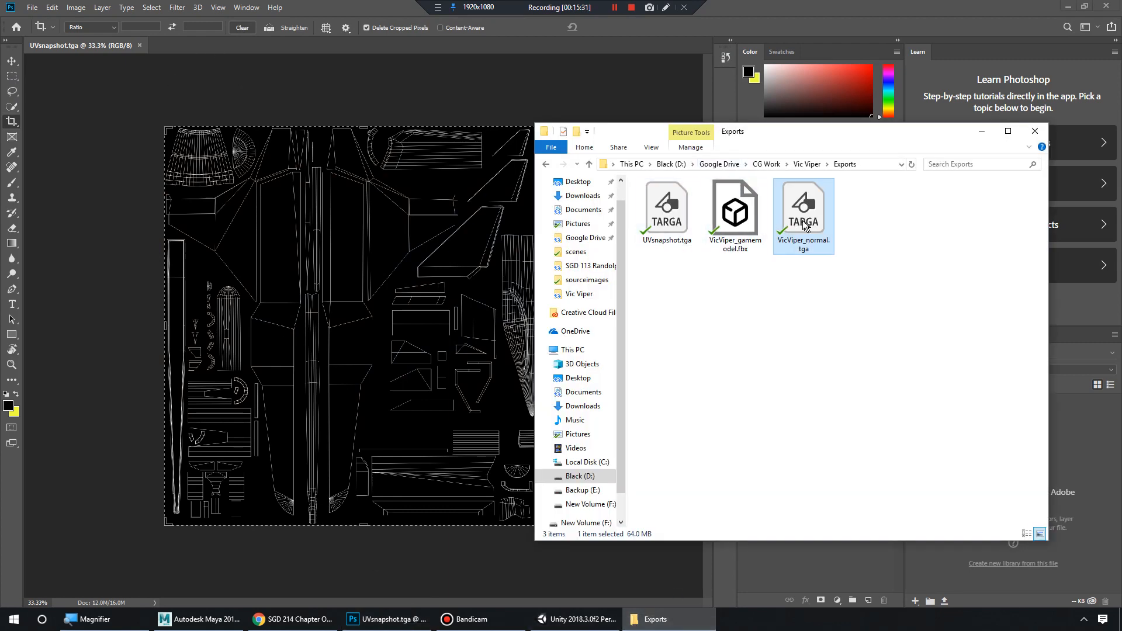
drag(803, 224, 623, 44)
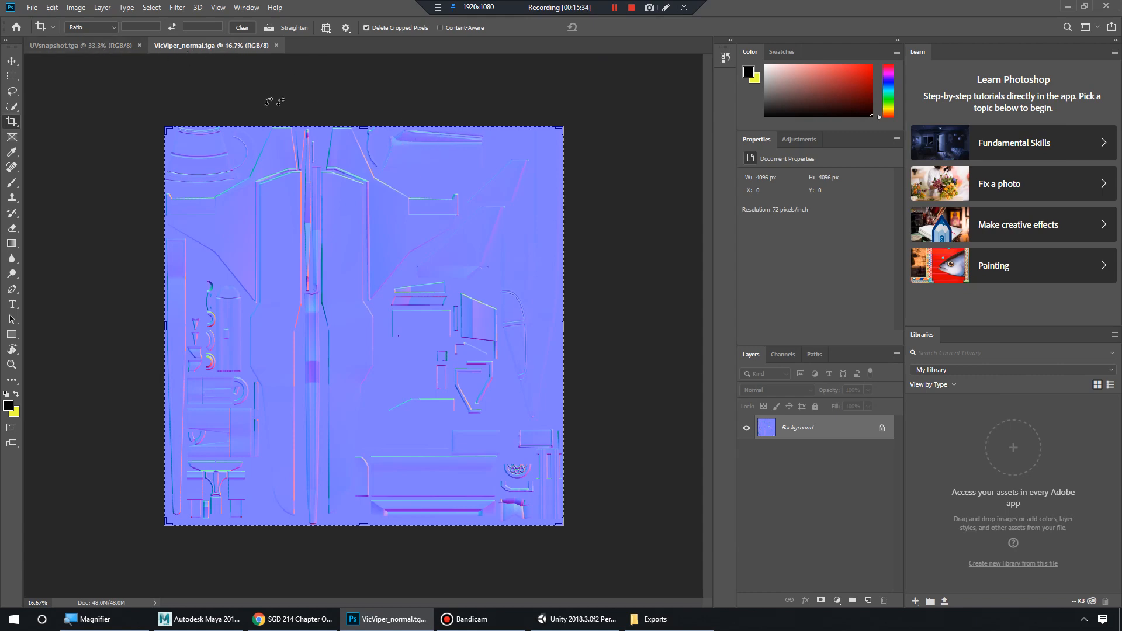
Save the normal map as a PNG named VicViper_normal.png in the Exports folder.
click(32, 7)
click(100, 139)
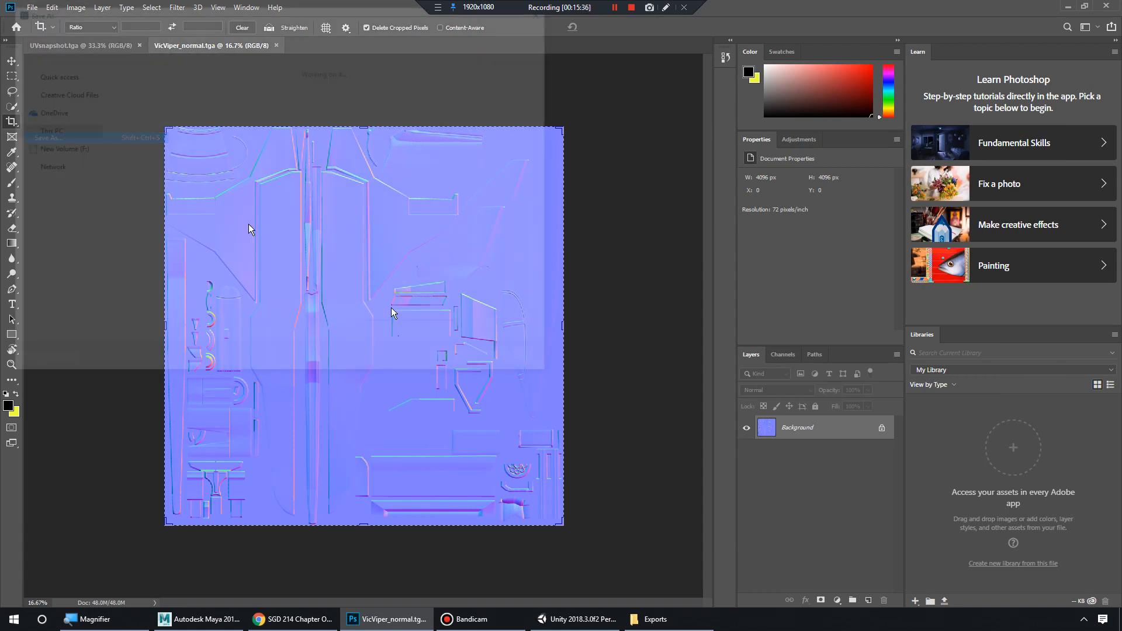
click(152, 271)
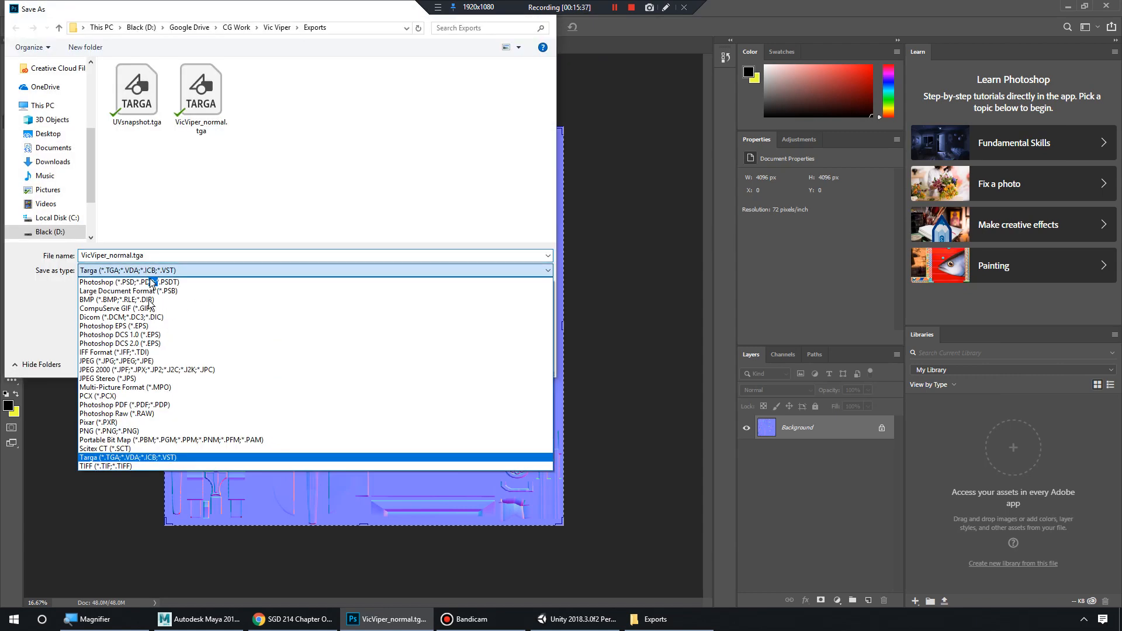
click(166, 430)
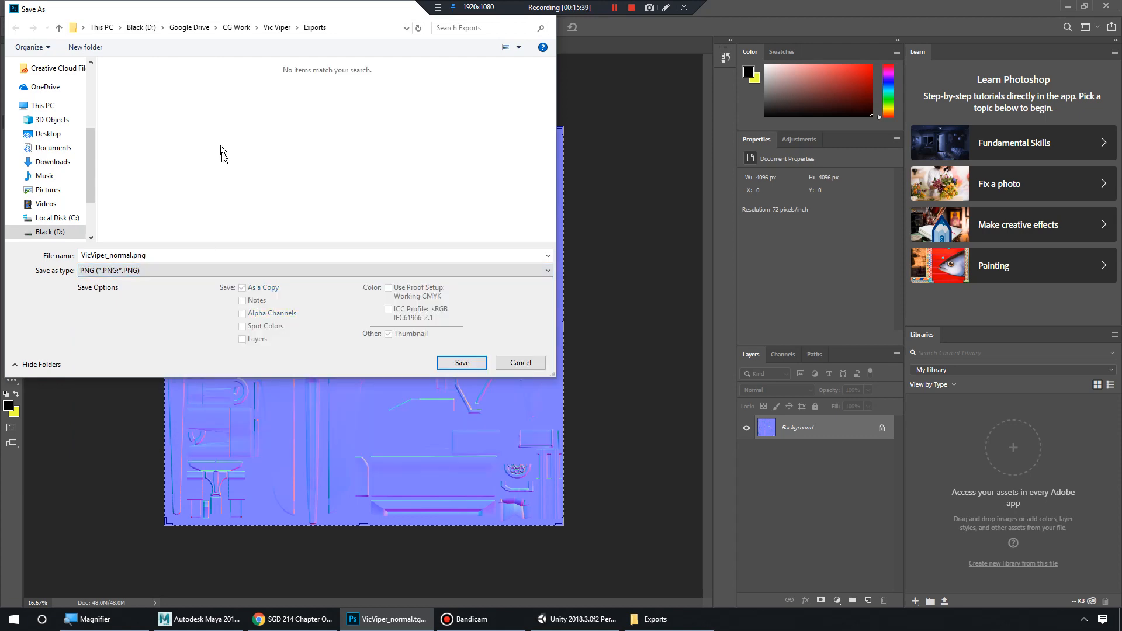
click(464, 363)
click(627, 183)
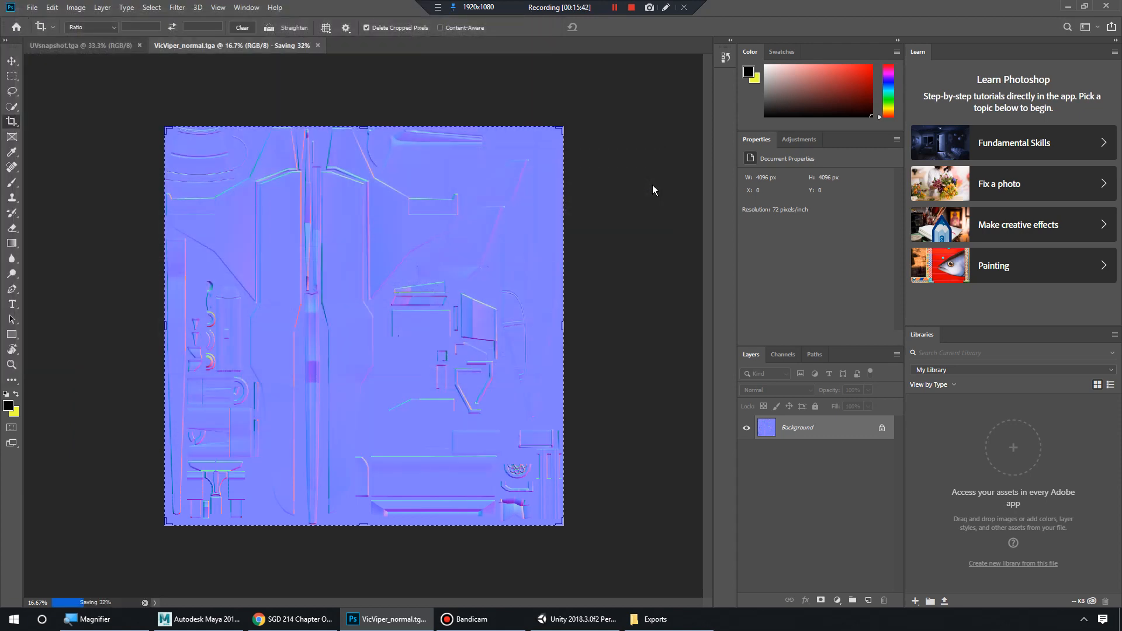
Return to the Exports folder in File Explorer and delete VicViper_normal.tga.
click(1069, 8)
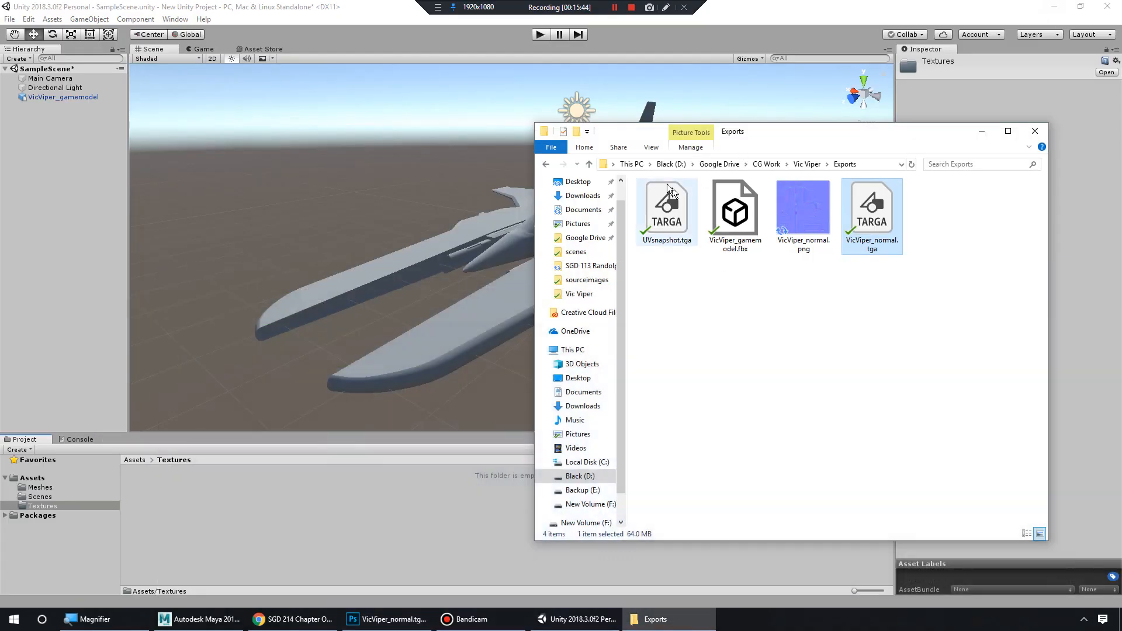
click(891, 215)
key(Delete)
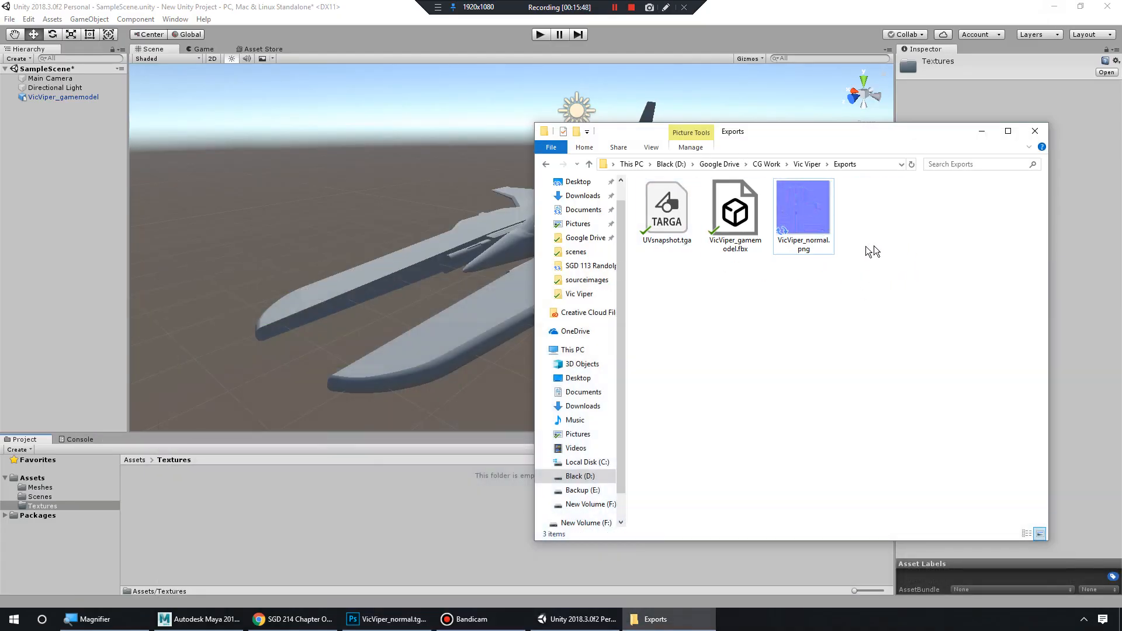
Import VicViper_normal.png from the Exports folder into the Unity project's Textures folder and minimize File Explorer.
drag(770, 132, 804, 125)
click(833, 212)
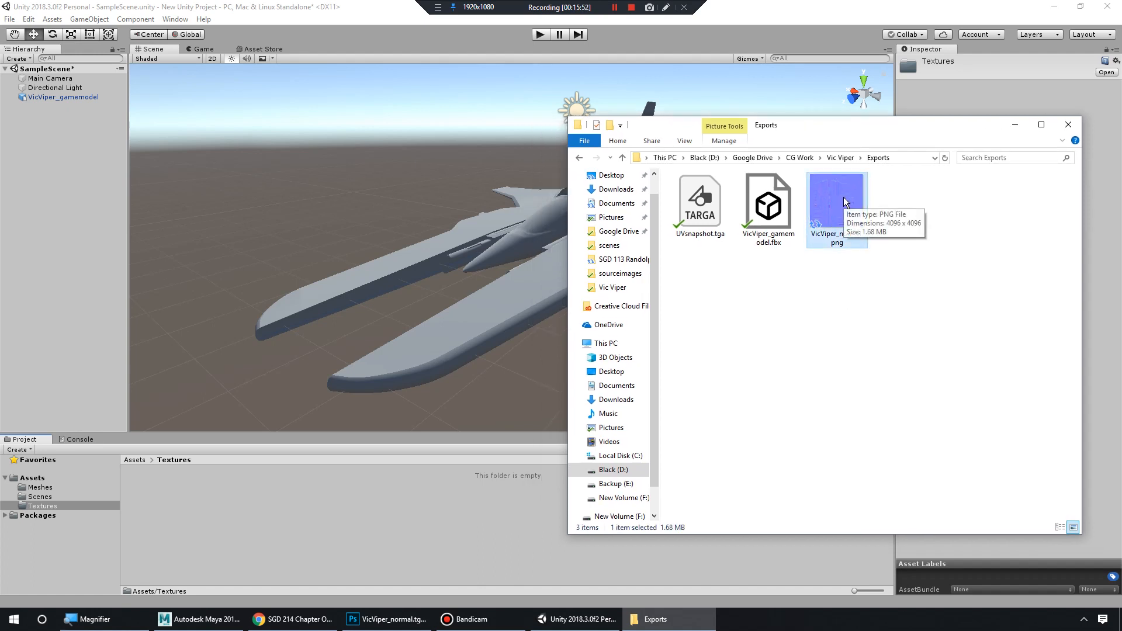
drag(846, 196, 401, 355)
drag(338, 387, 204, 516)
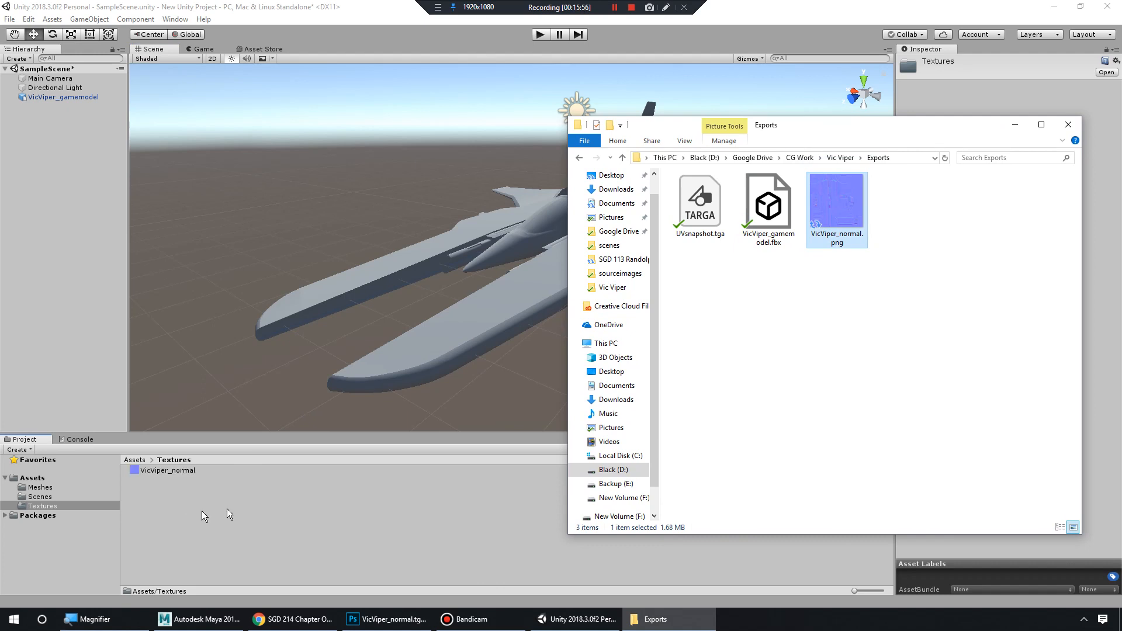
click(1015, 124)
Set the VicViper_normal texture type to Normal map and apply the import settings.
click(177, 471)
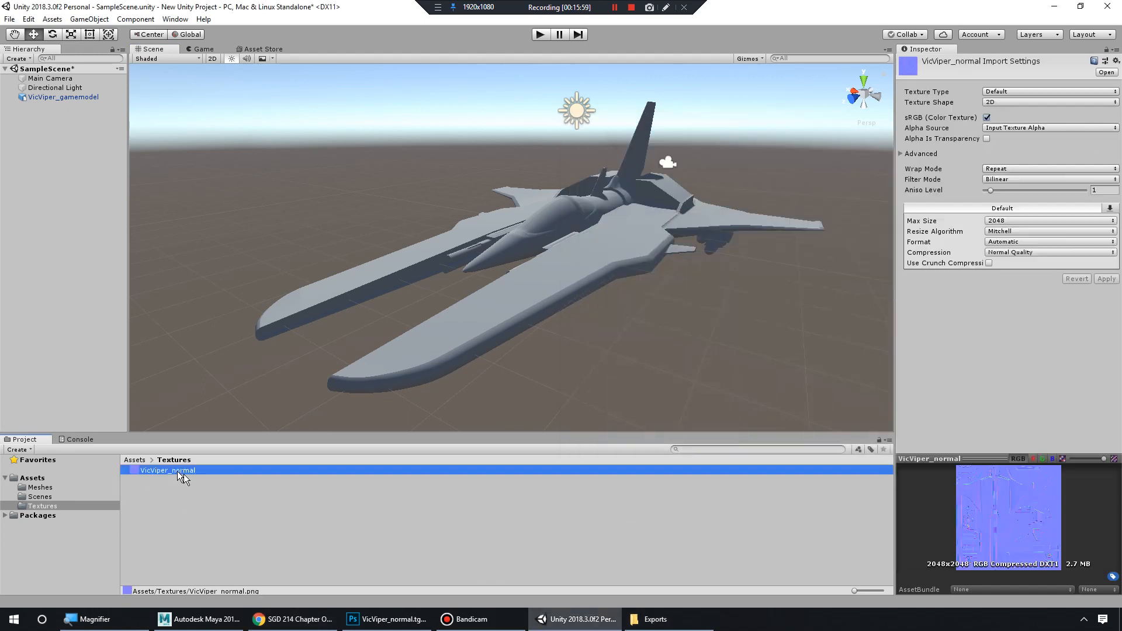
click(1032, 91)
click(1032, 91)
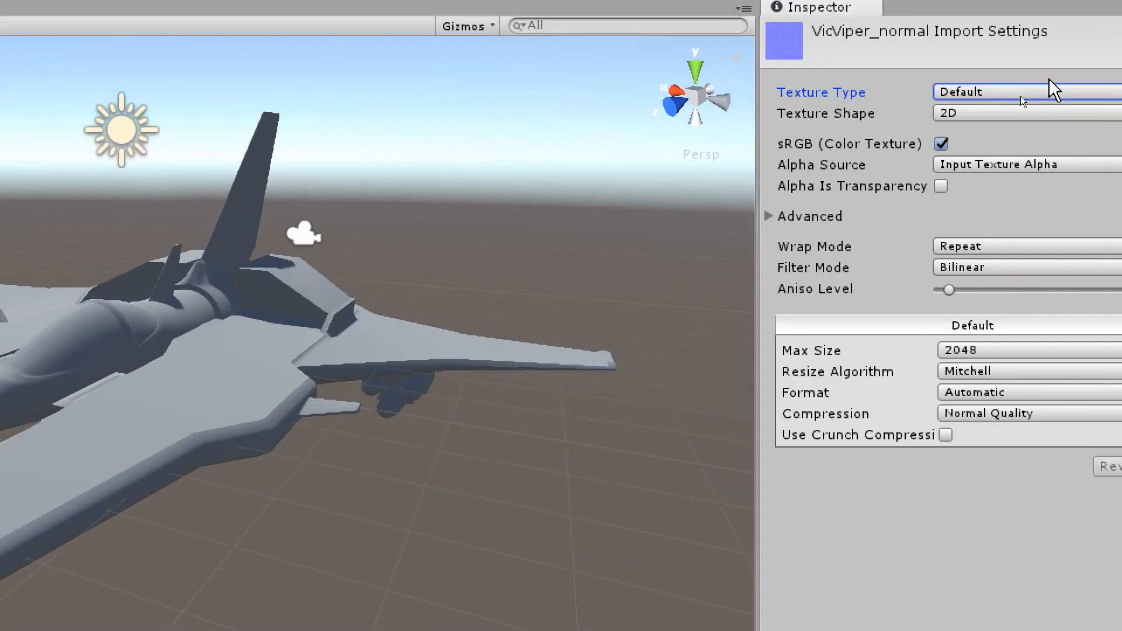
click(1028, 92)
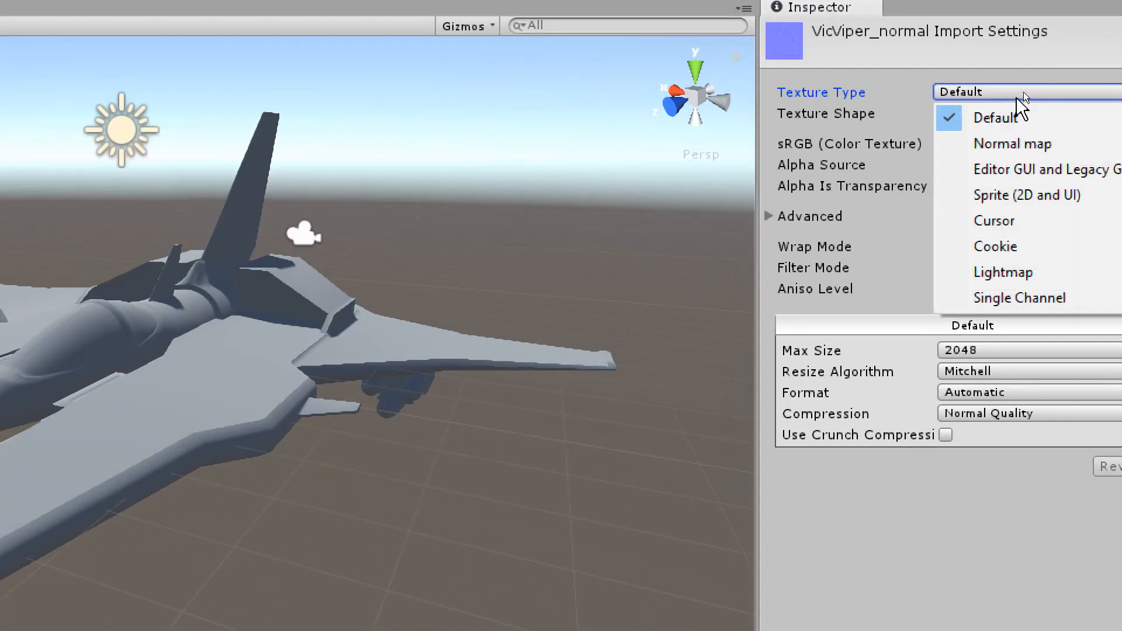
click(1034, 143)
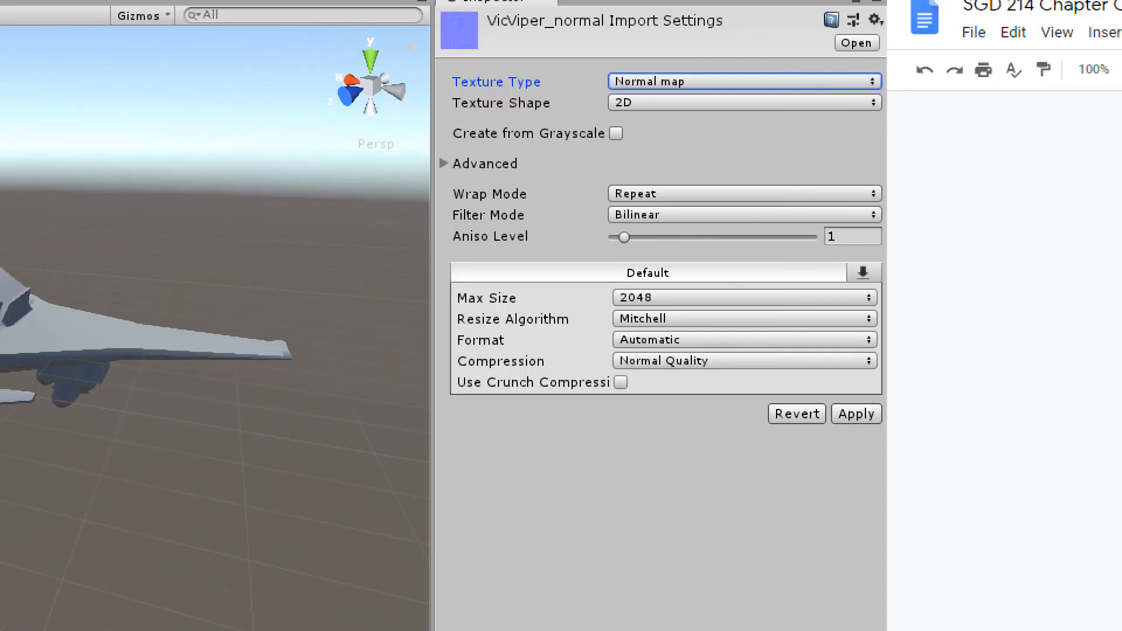
click(1121, 424)
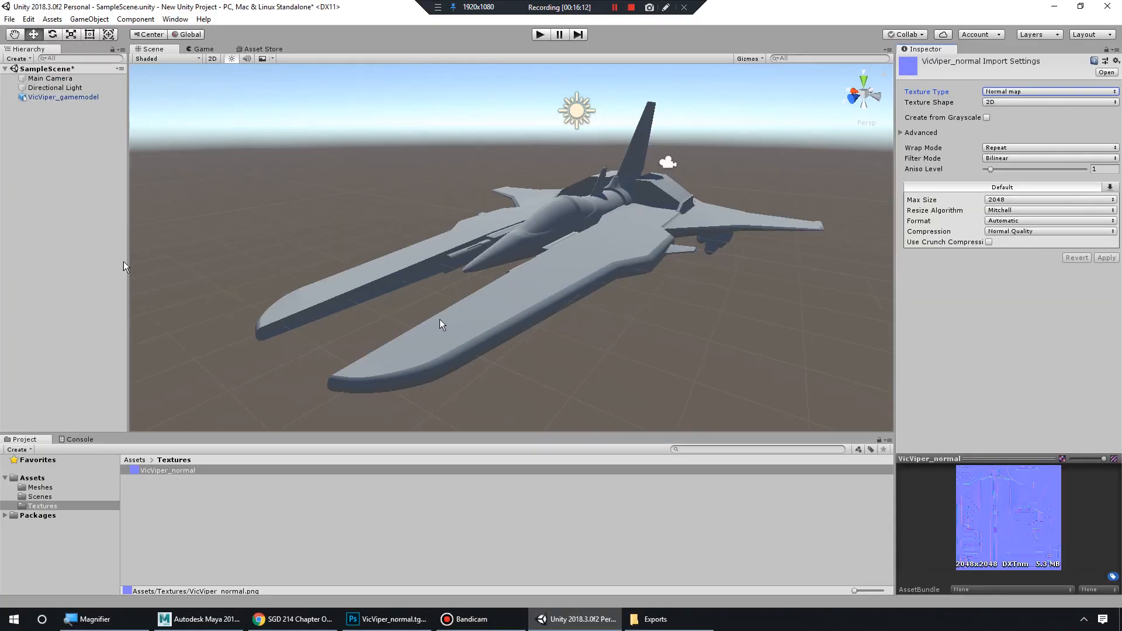
Create a folder named Material in Assets.
click(51, 478)
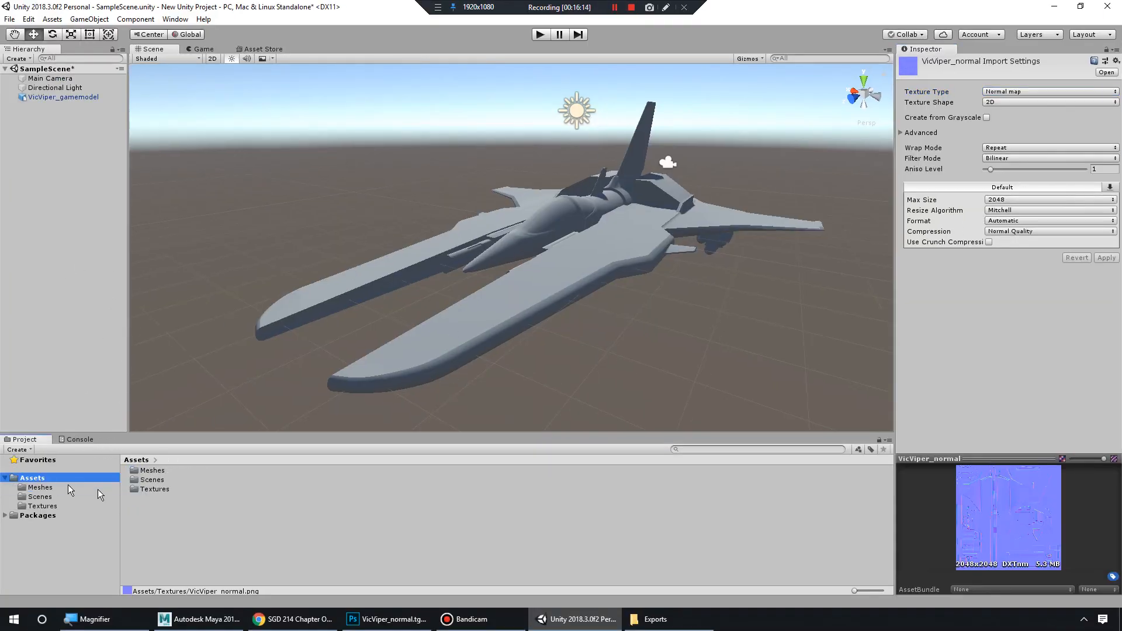
right_click(182, 552)
mouse_move(229, 279)
click(389, 193)
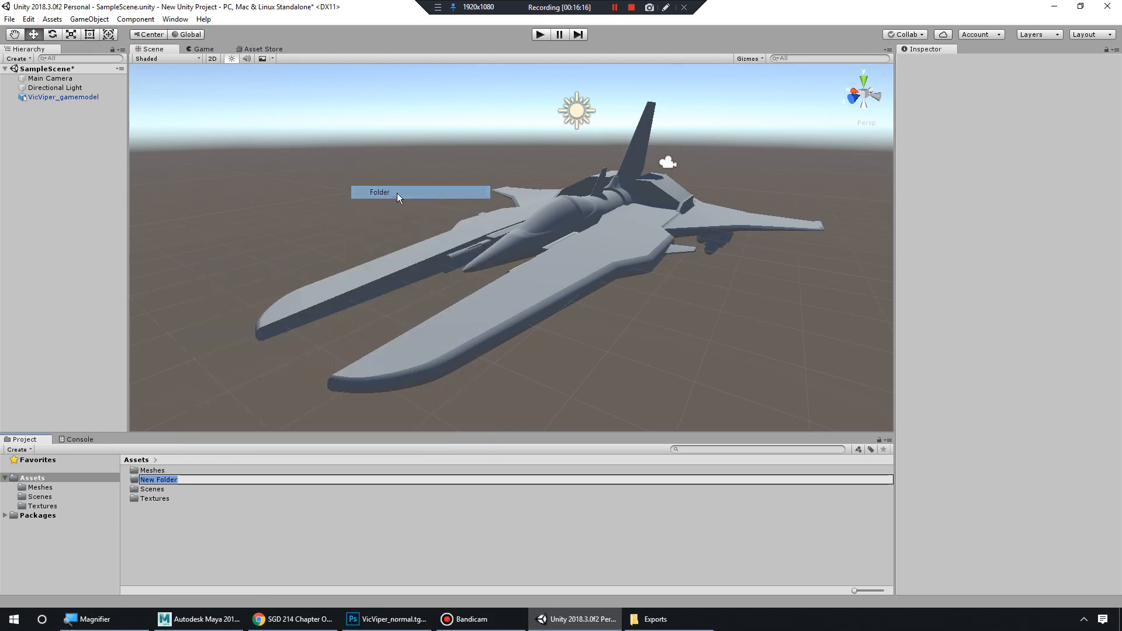
text(Mat)
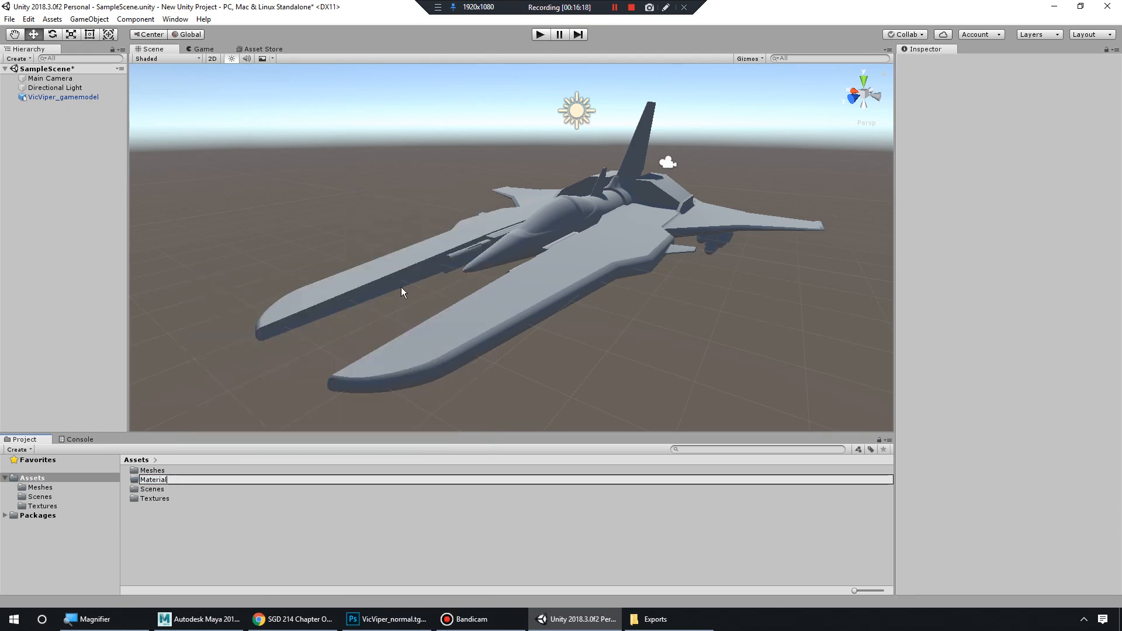
text(erial)
key(Return)
Open the Material folder and create a material named VicViper_mat in it.
double_click(173, 471)
right_click(195, 502)
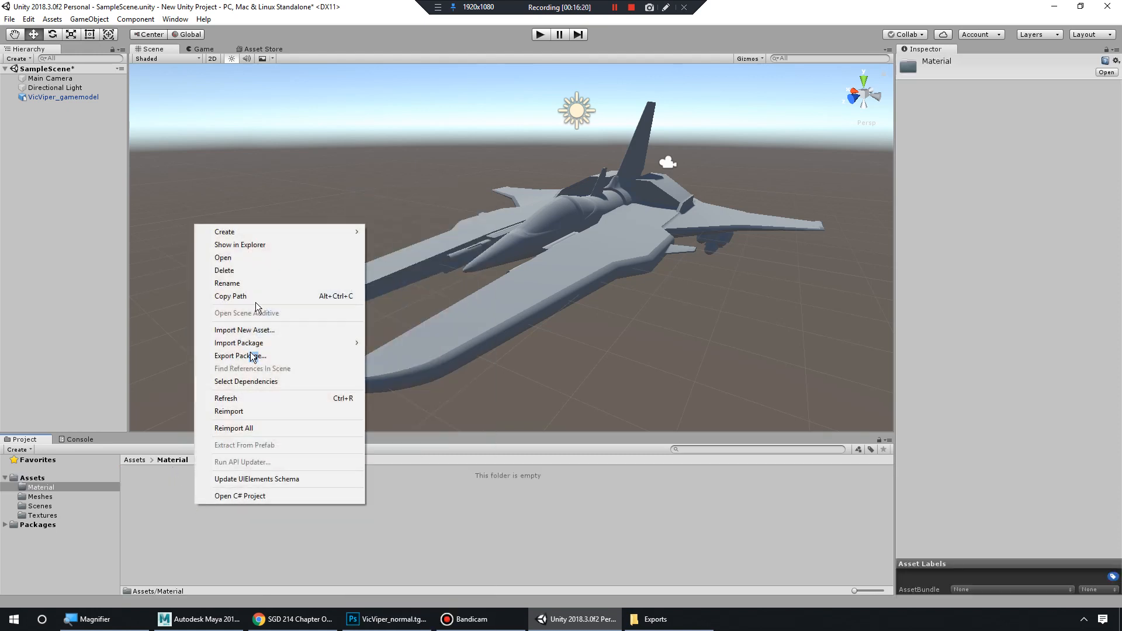
mouse_move(256, 234)
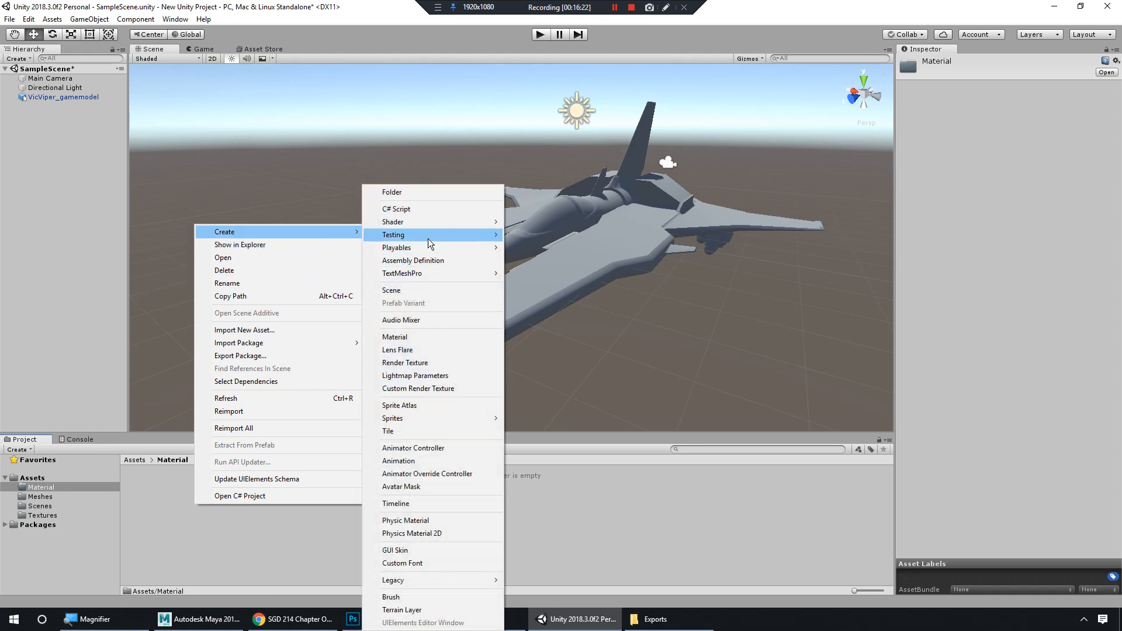
click(440, 337)
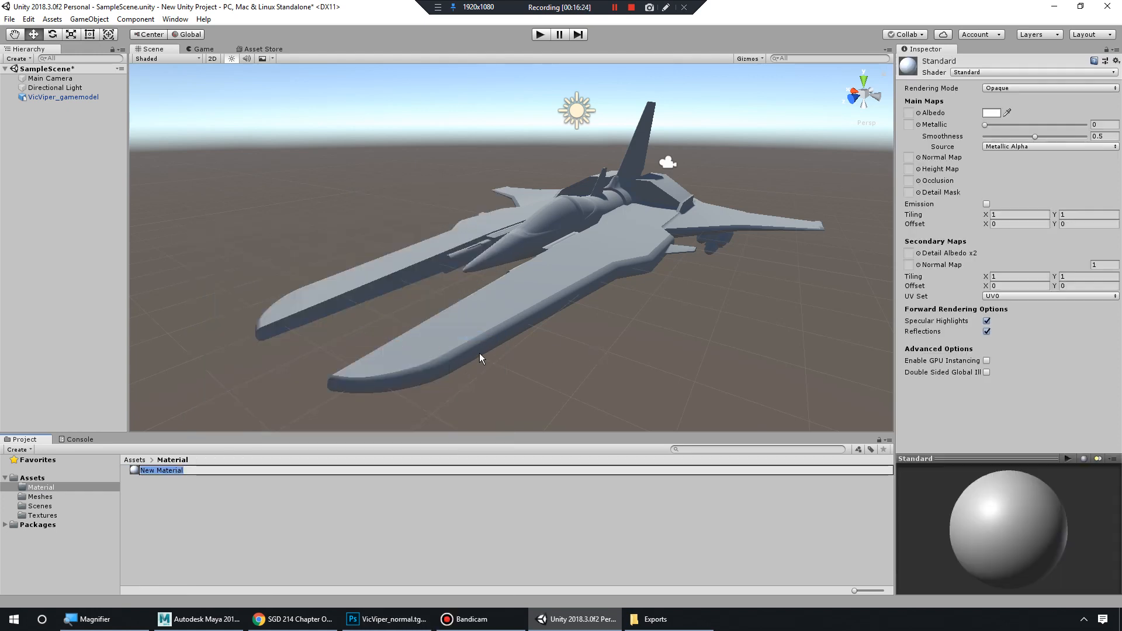
text(VicViper_mat)
key(Return)
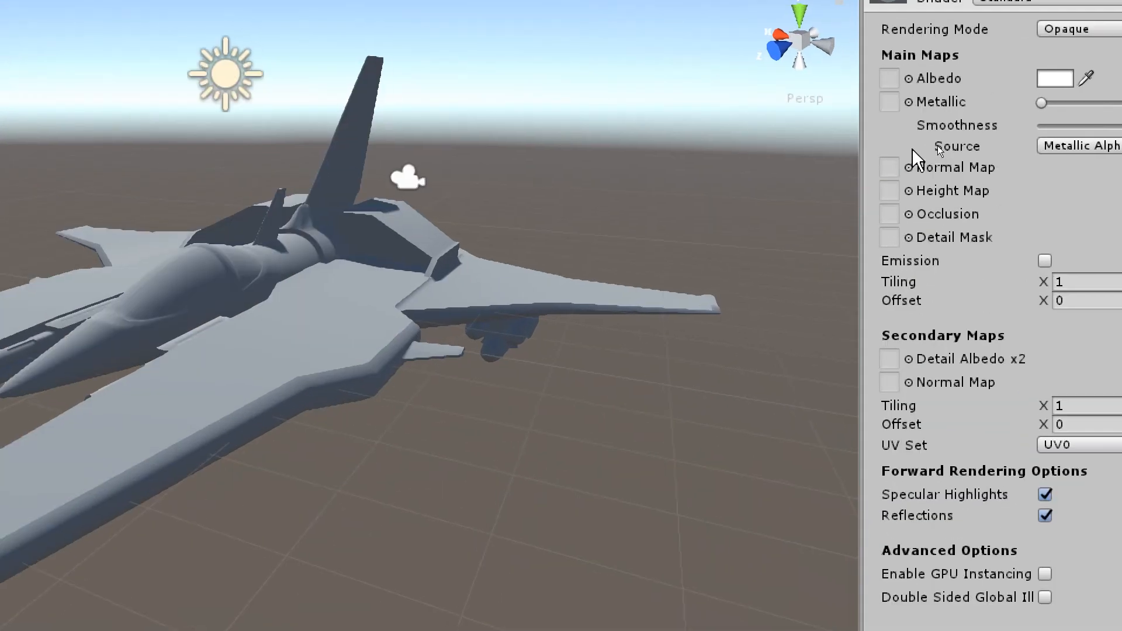
Assign the VicViper_normal texture to the main Normal Map slot of VicViper_mat.
click(888, 168)
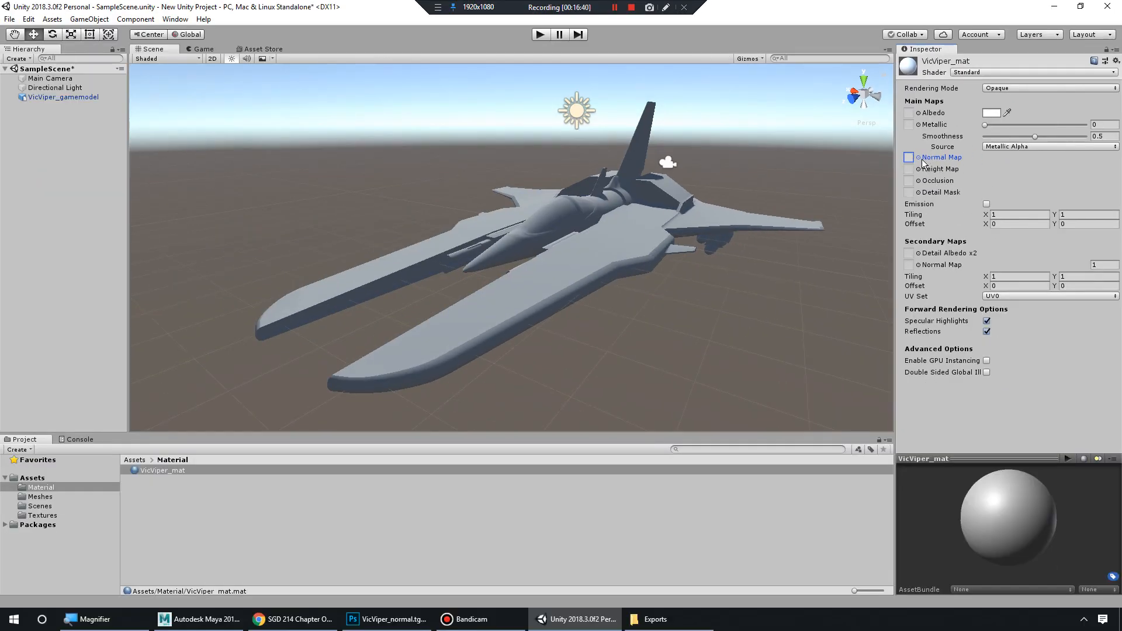
click(918, 157)
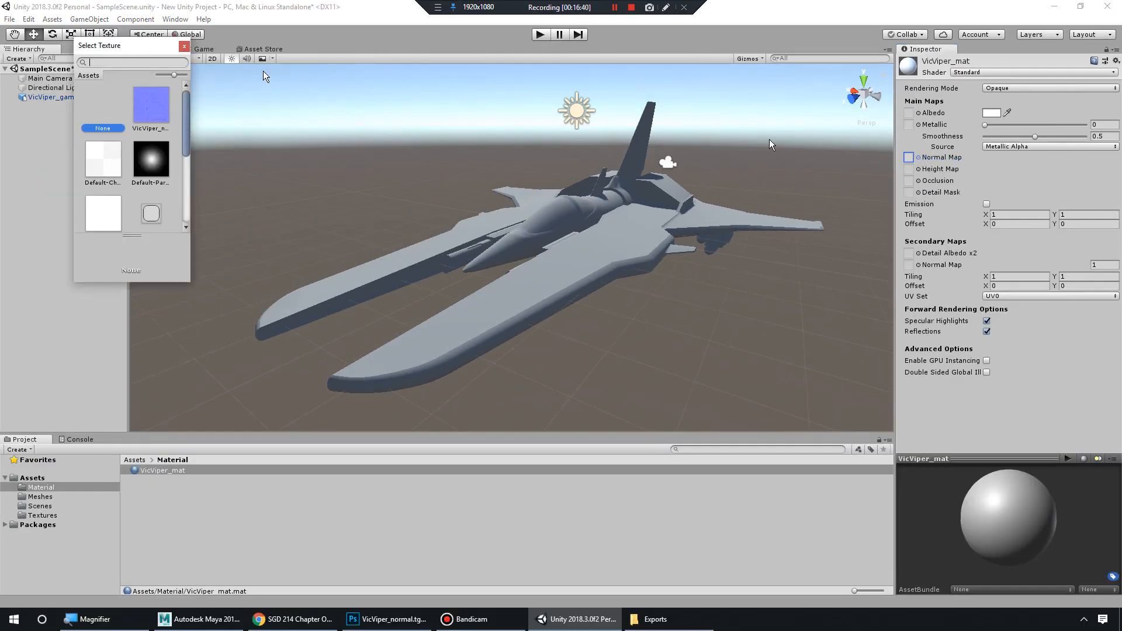
drag(124, 41, 810, 92)
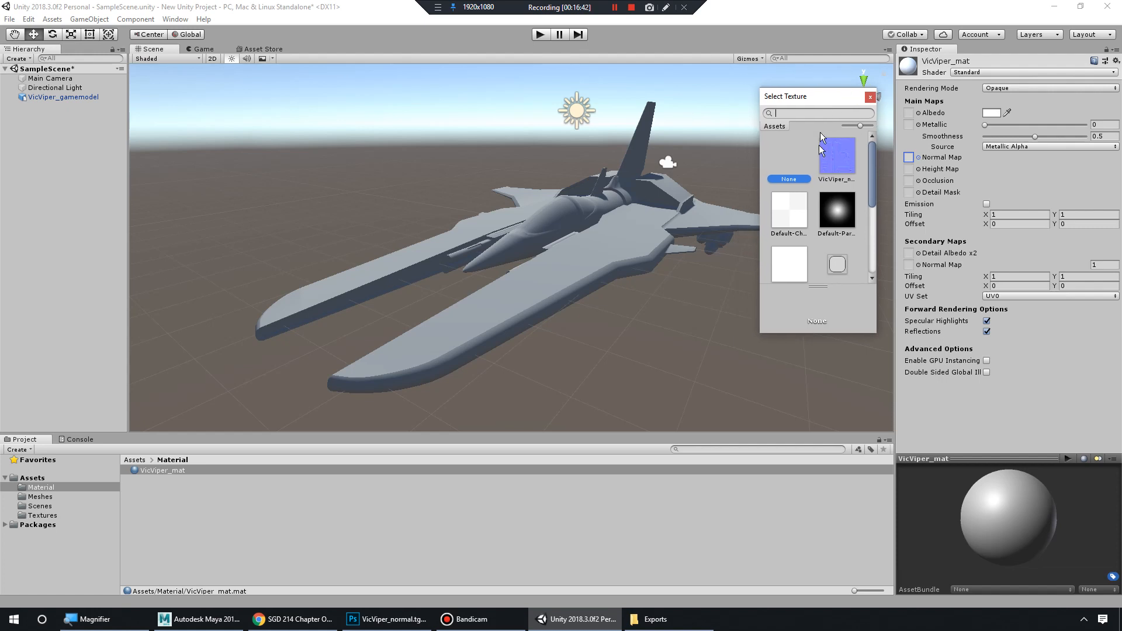
click(849, 168)
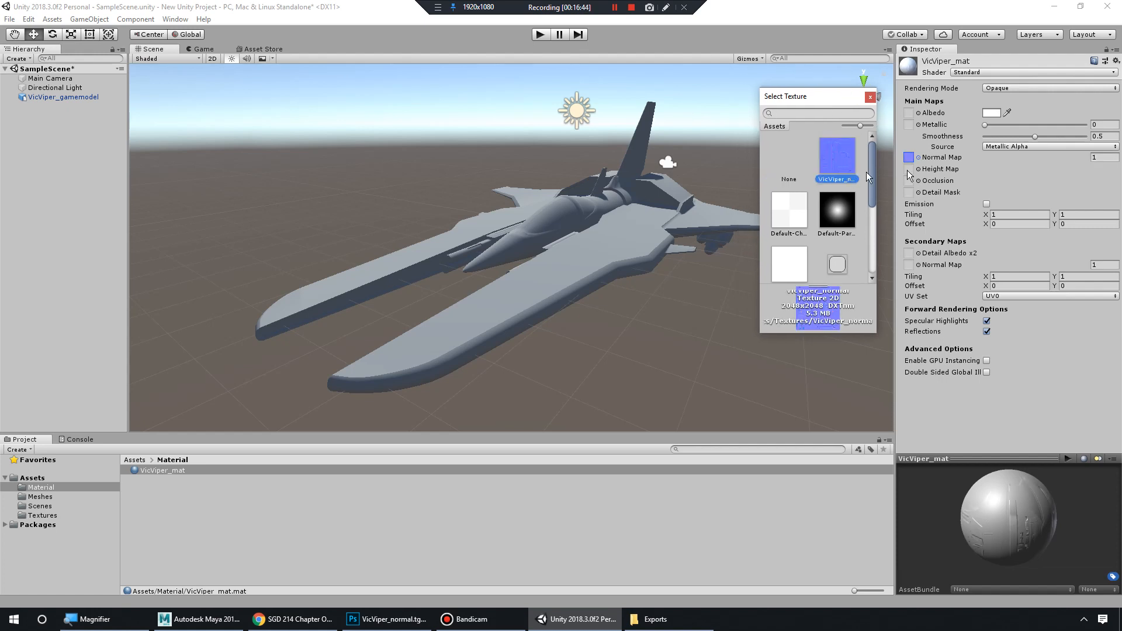
click(869, 97)
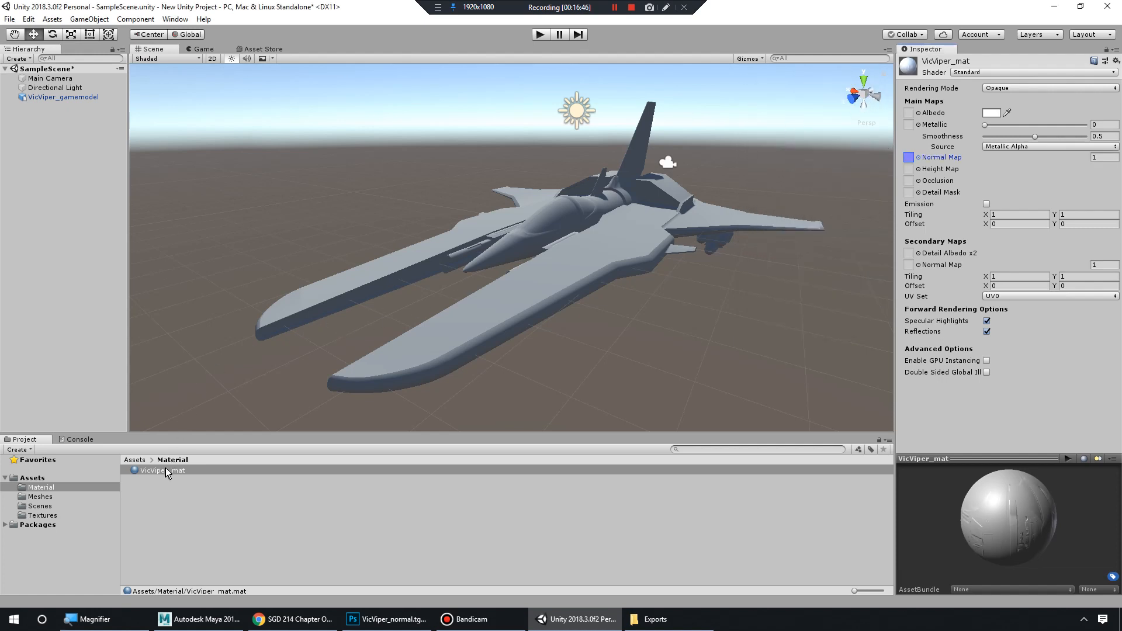
Apply VicViper_mat to the ship in the scene and inspect the model's surface.
drag(166, 468, 591, 236)
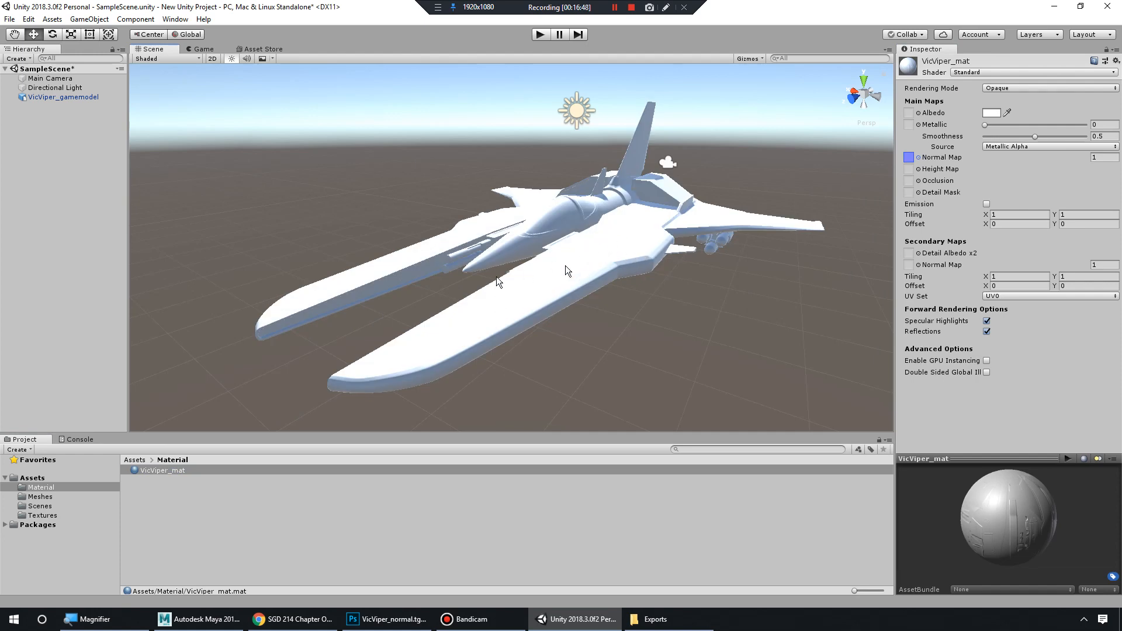
click(577, 257)
alt+drag(515, 290, 608, 308)
alt+right_drag(608, 307, 688, 346)
alt+drag(688, 346, 607, 327)
alt+right_drag(607, 327, 561, 362)
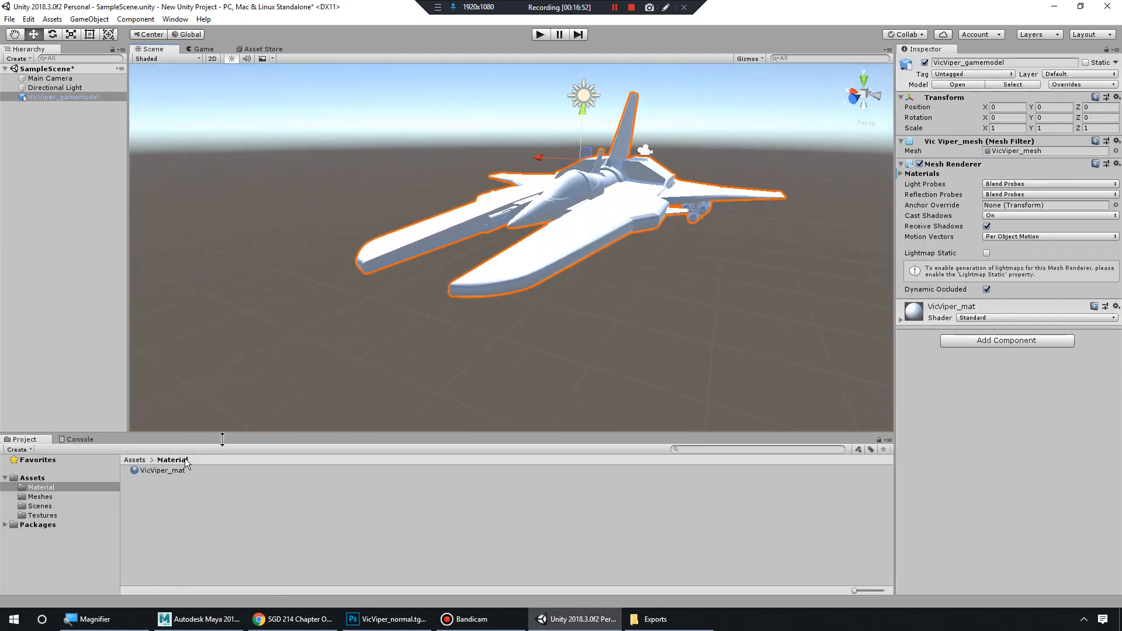
Set the albedo color of VicViper_mat to mid grey, hex 858585.
click(163, 470)
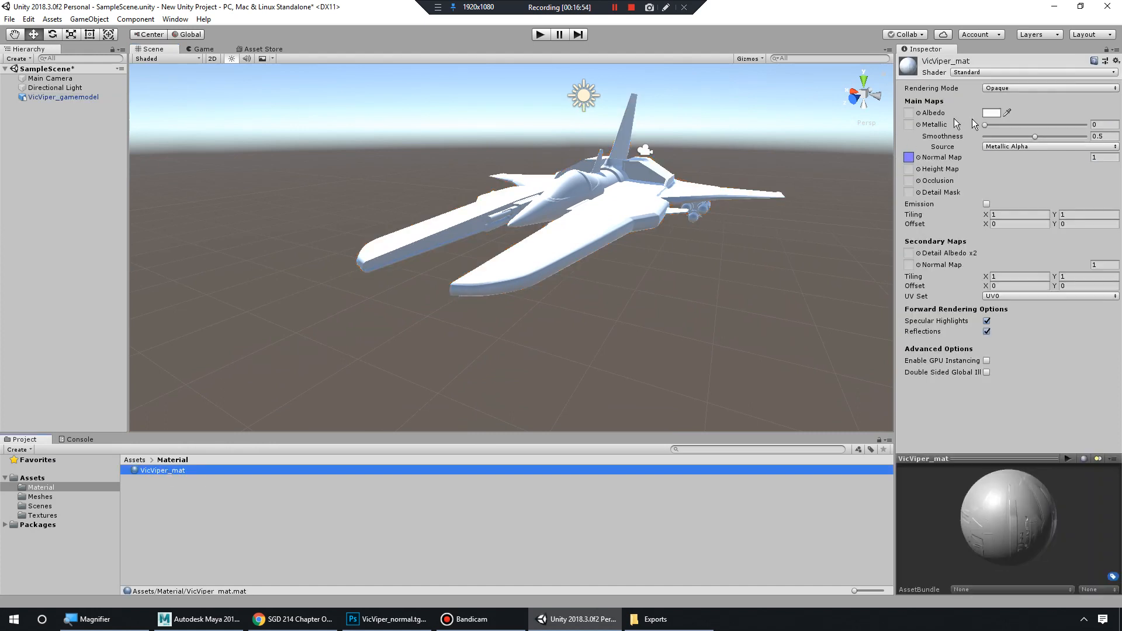
click(990, 112)
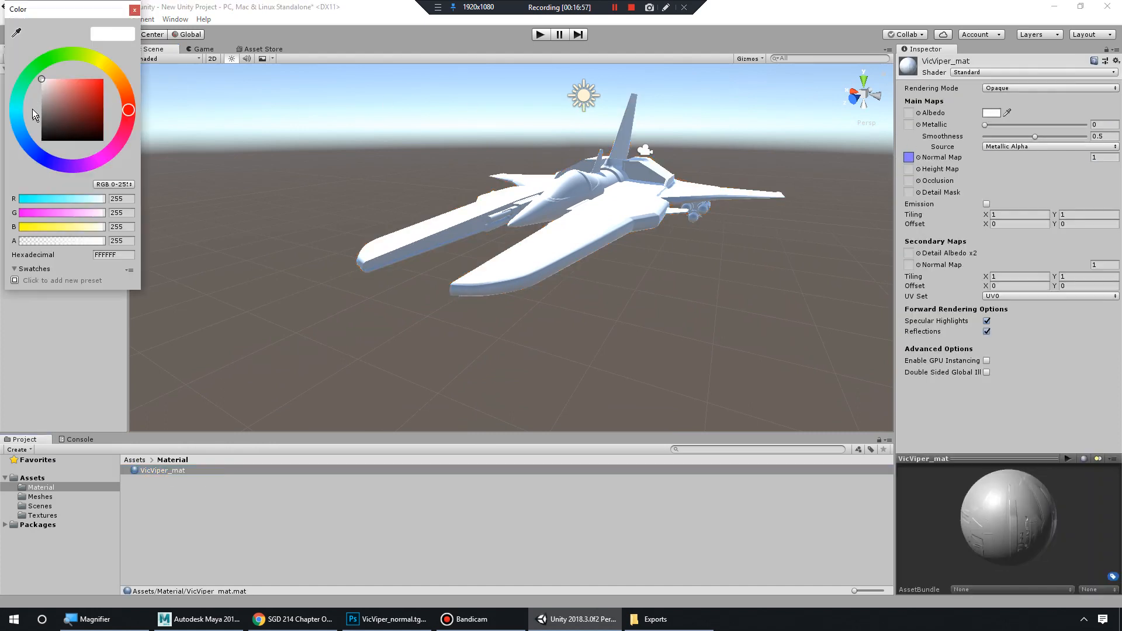
drag(33, 109, 37, 111)
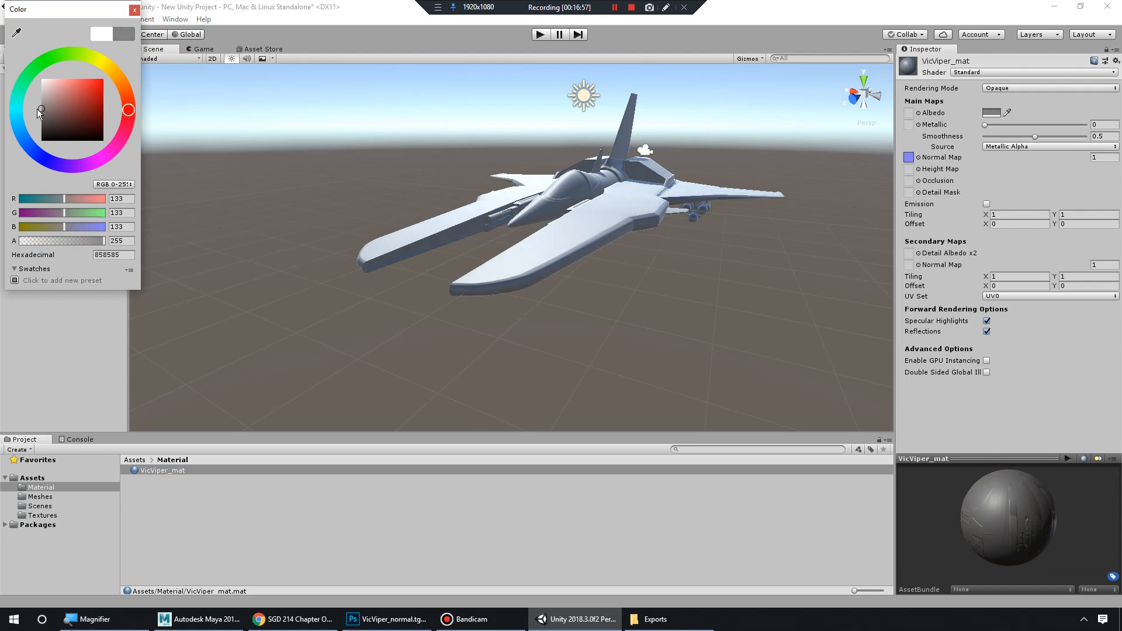
Set the Smoothness of VicViper_mat to 0, keep Metallic at 0, and check the ship's shading.
alt+drag(518, 167, 865, 199)
drag(1035, 137, 847, 143)
alt+drag(688, 206, 701, 191)
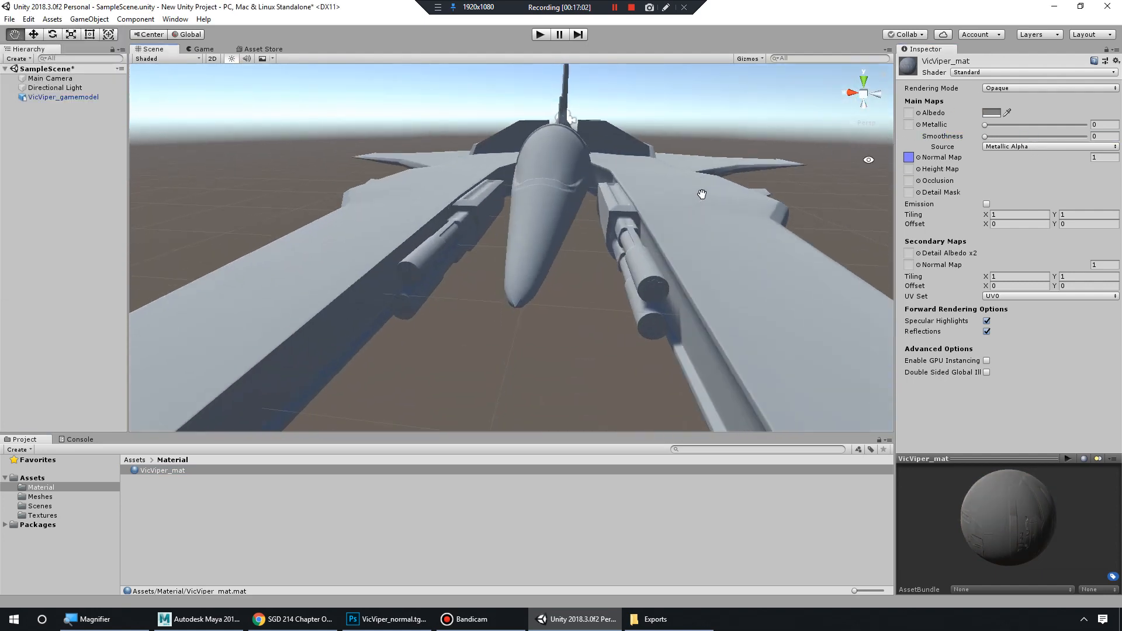
drag(984, 125, 955, 124)
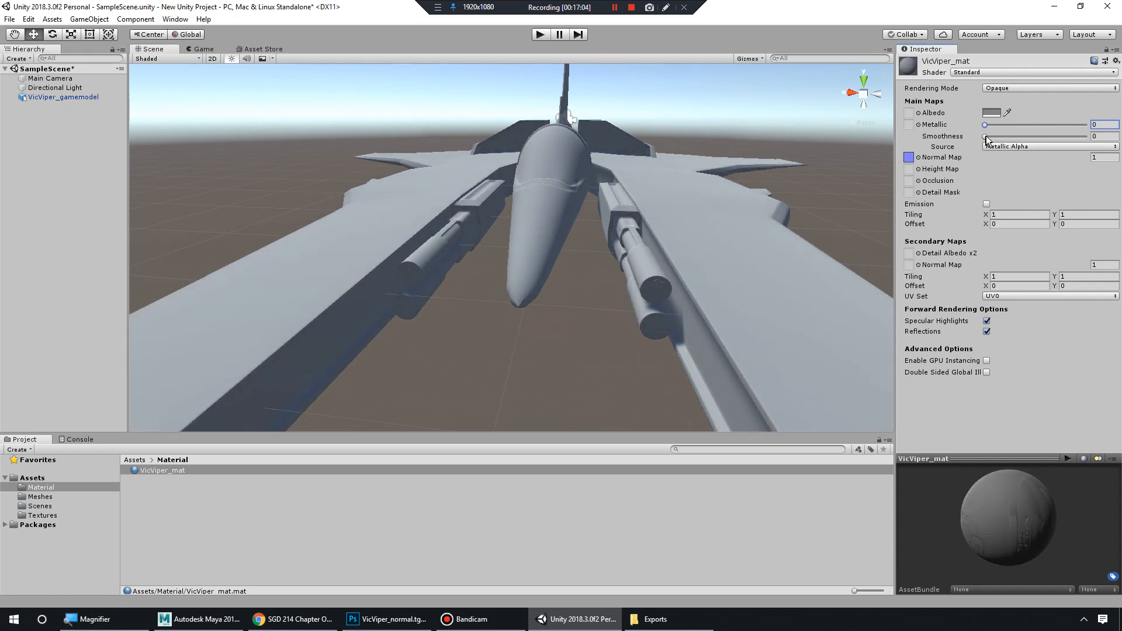
alt+drag(555, 198, 750, 180)
scroll(666, 197, down, 10)
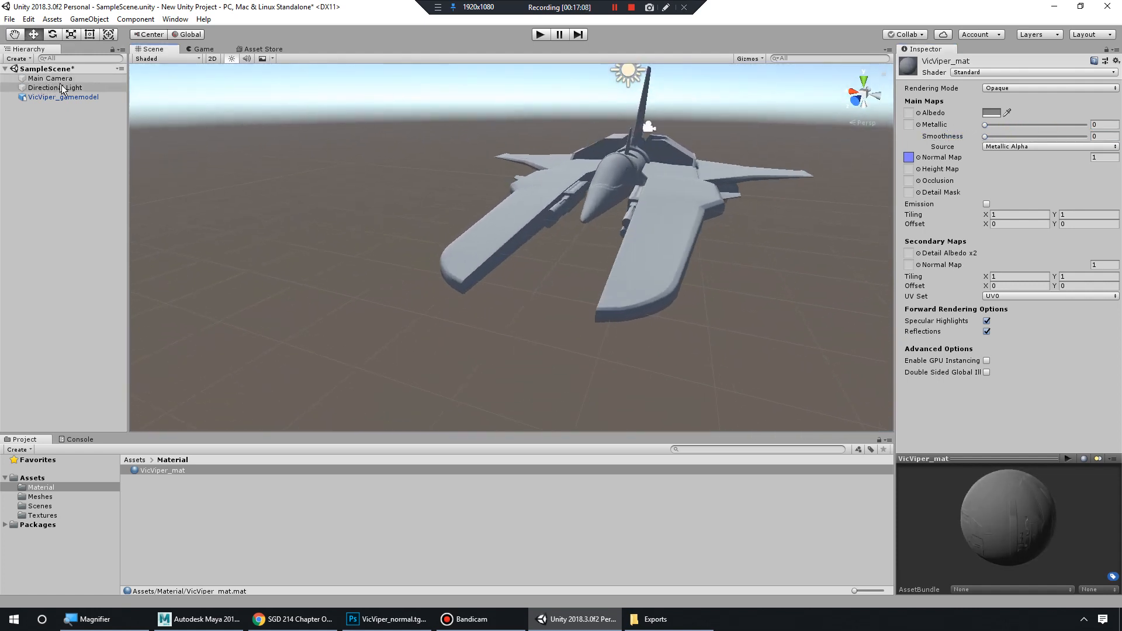
Rotate the Directional Light to about X 77, Y -102, Z -58 and check the lighting on the ship from several angles.
double_click(41, 88)
key(e)
drag(564, 167, 575, 187)
alt+right_drag(607, 216, 867, 254)
alt+drag(561, 234, 691, 173)
middle_drag(691, 173, 709, 198)
alt+drag(642, 204, 704, 219)
alt+right_drag(704, 219, 555, 193)
middle_drag(664, 199, 663, 225)
alt+drag(662, 225, 655, 219)
alt+right_drag(655, 220, 614, 202)
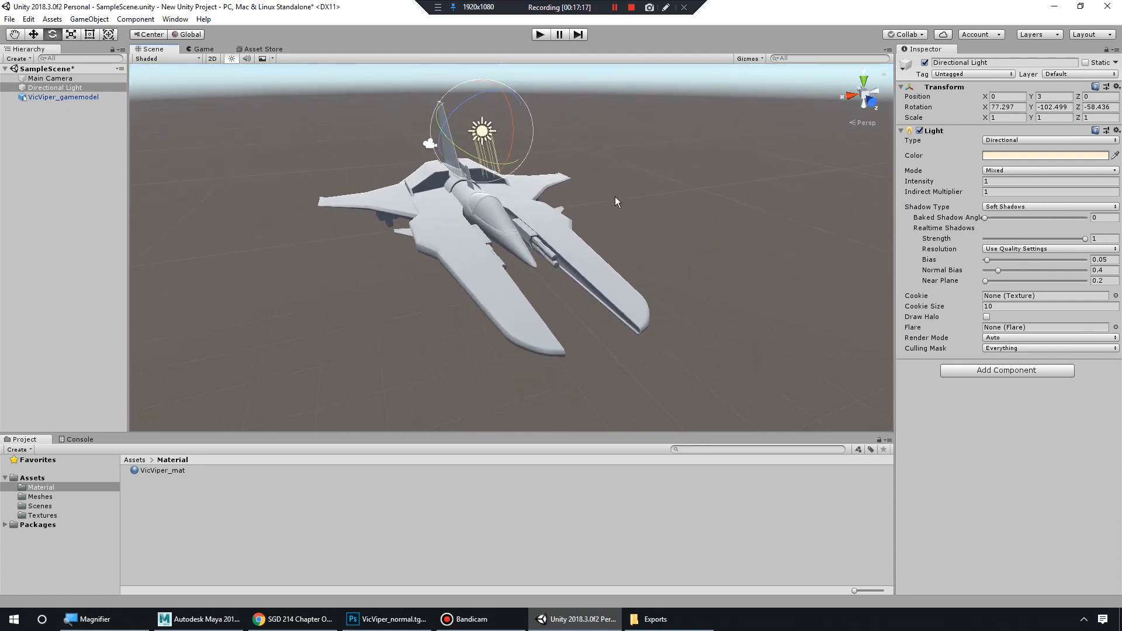